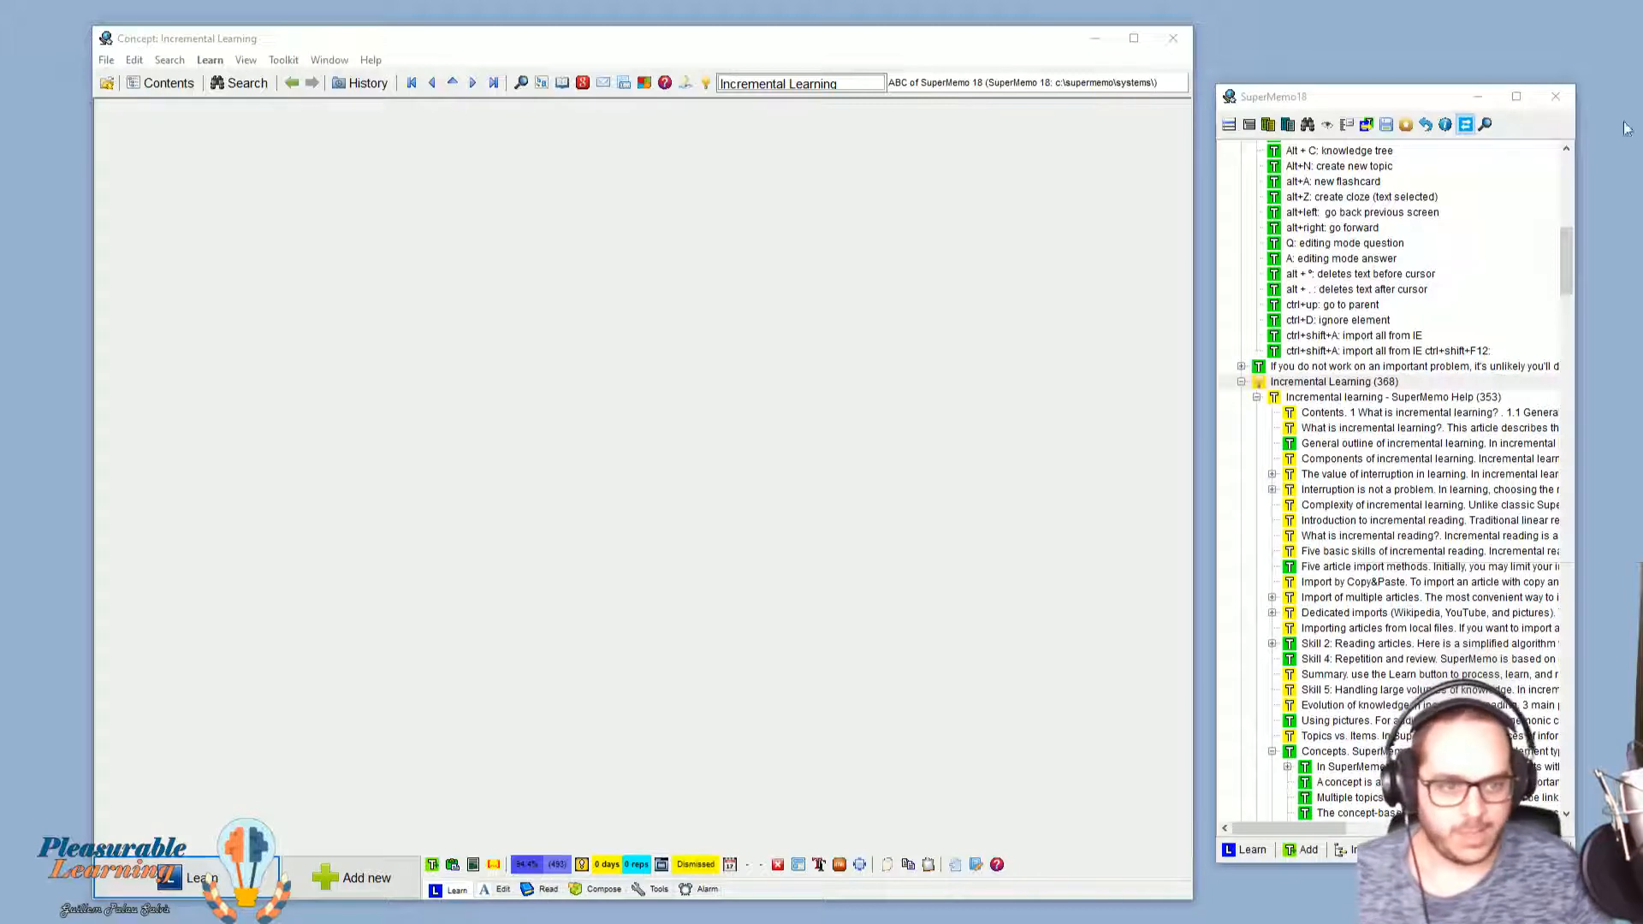
Step: Look through the SuperMemo18 knowledge tree, from its top-level topics through the Incremental Learning branch down to the FAQ branch
{"action": "left_click", "coordinate": [1565, 237]}
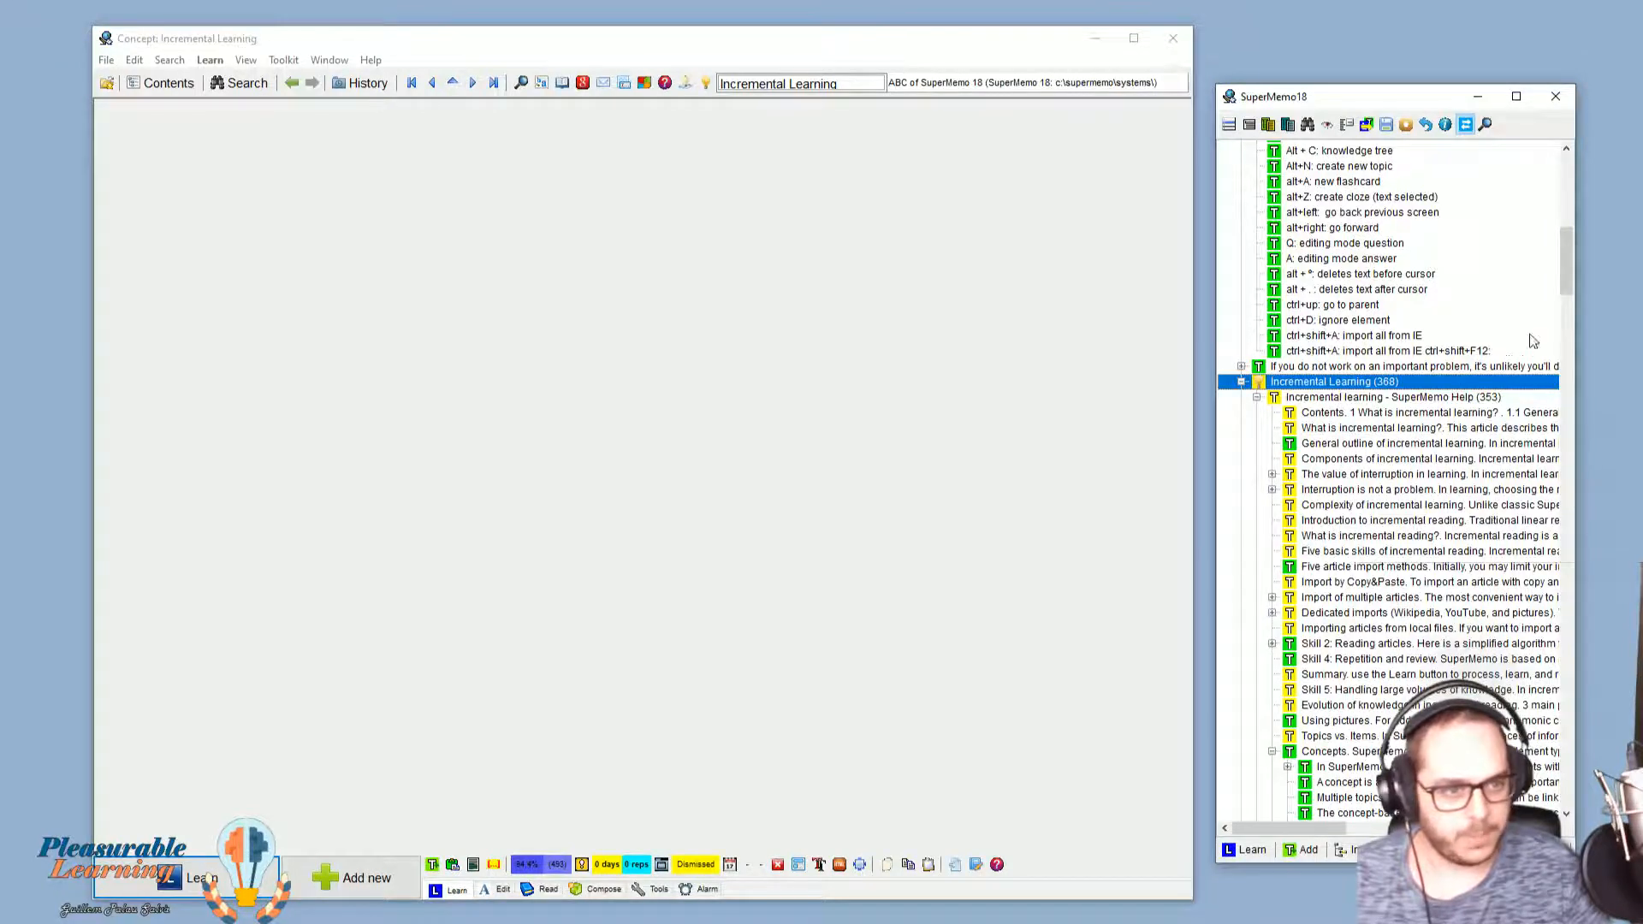
{"action": "left_click_drag", "start_coordinate": [1565, 266], "coordinate": [1573, 178]}
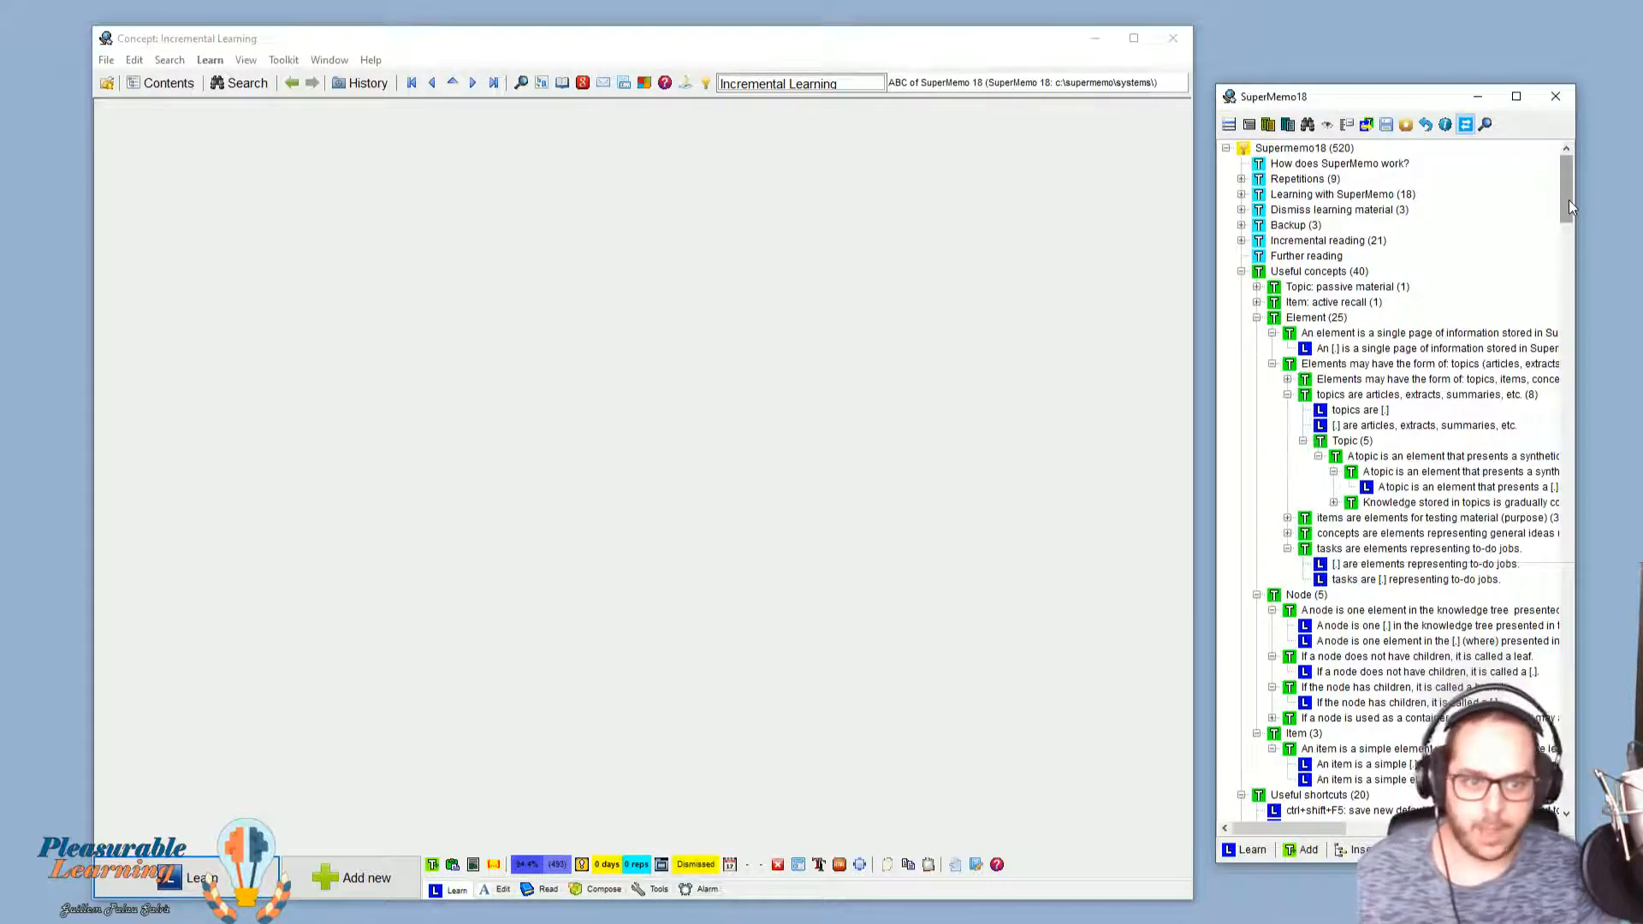
{"action": "left_click_drag", "start_coordinate": [1568, 205], "coordinate": [1567, 276]}
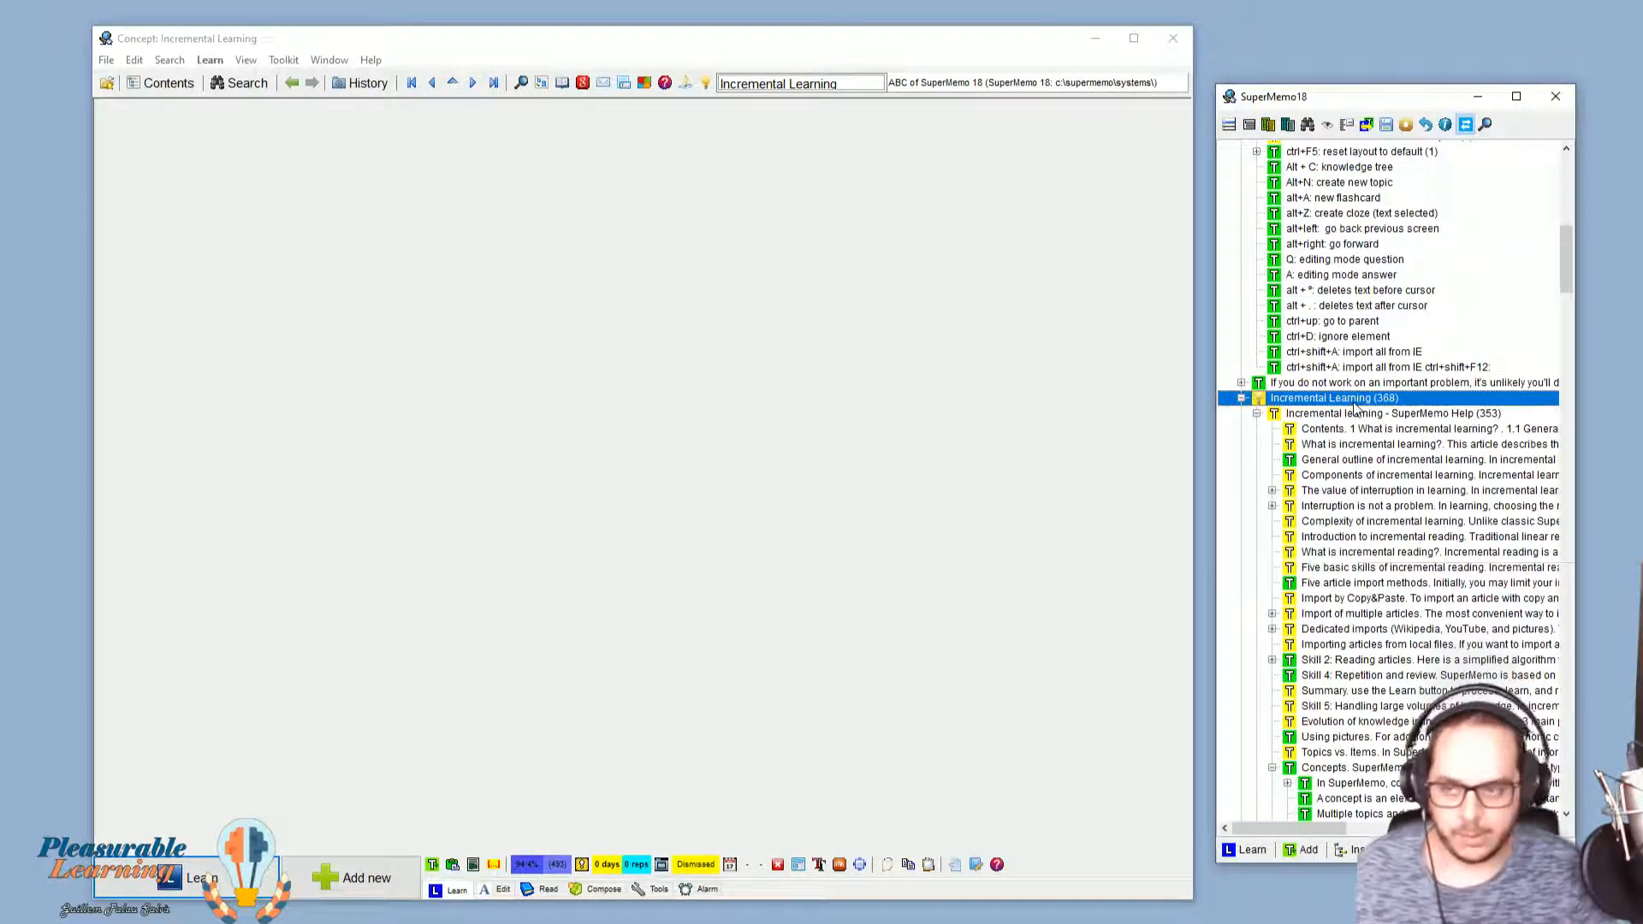
{"action": "left_click_drag", "start_coordinate": [1569, 249], "coordinate": [1570, 274]}
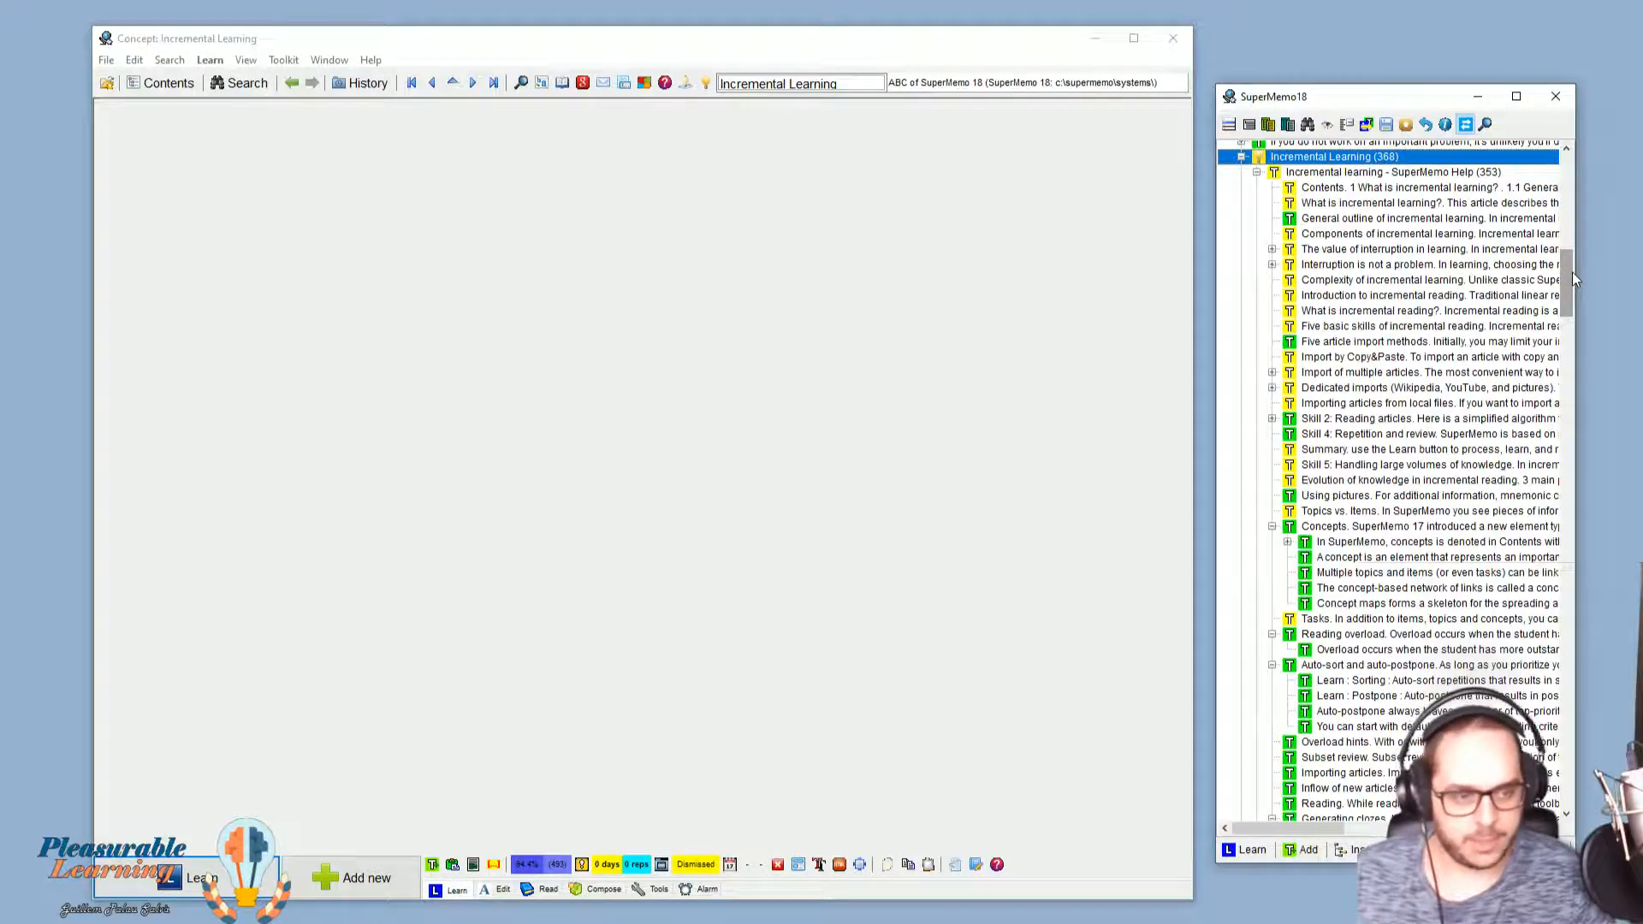
{"action": "left_click_drag", "start_coordinate": [1573, 272], "coordinate": [1557, 451]}
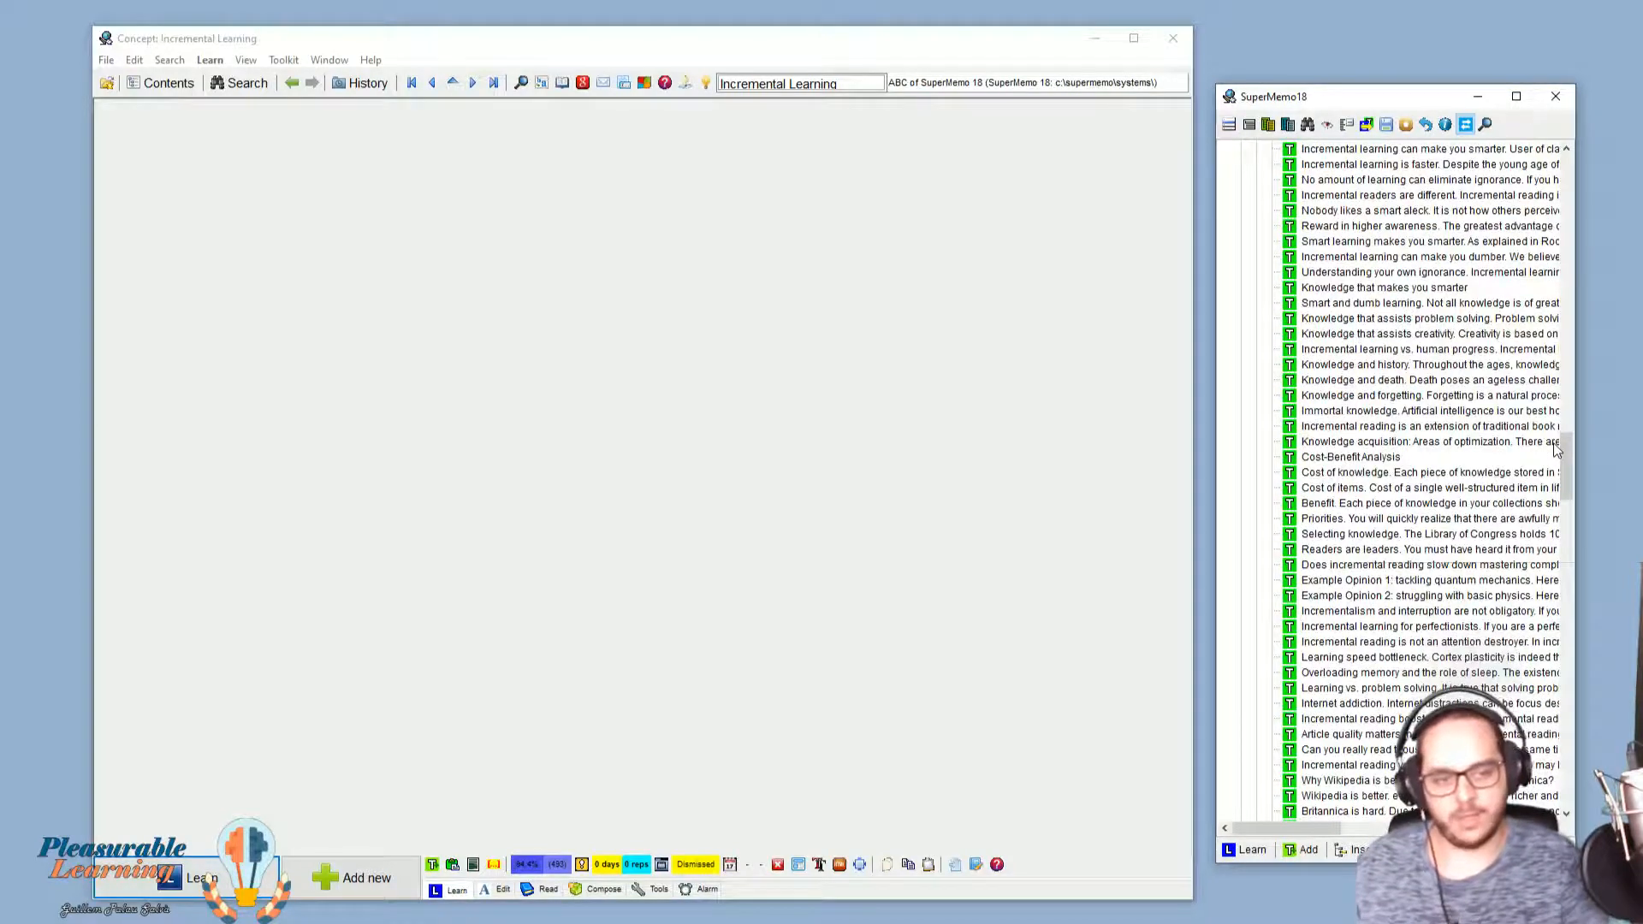
{"action": "left_click_drag", "start_coordinate": [1574, 449], "coordinate": [1560, 798]}
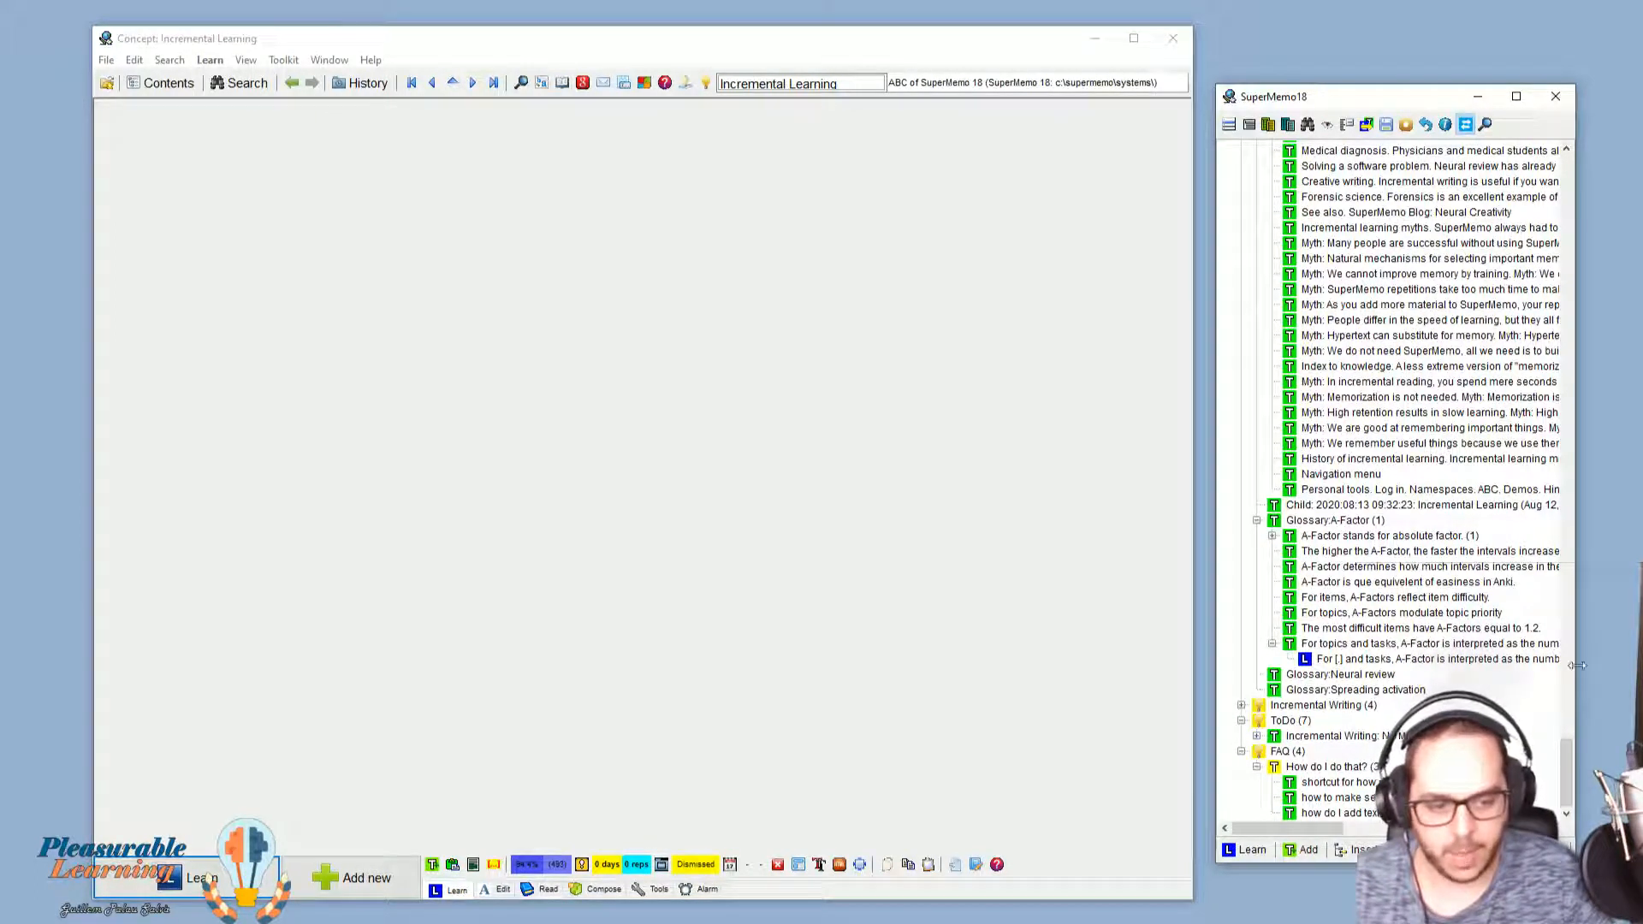
Step: Read the two extracts under Concepts: the one on the orange lightbulb icon and the one defining a concept
{"action": "left_click_drag", "start_coordinate": [1563, 772], "coordinate": [1575, 301]}
{"action": "left_click", "coordinate": [1353, 351]}
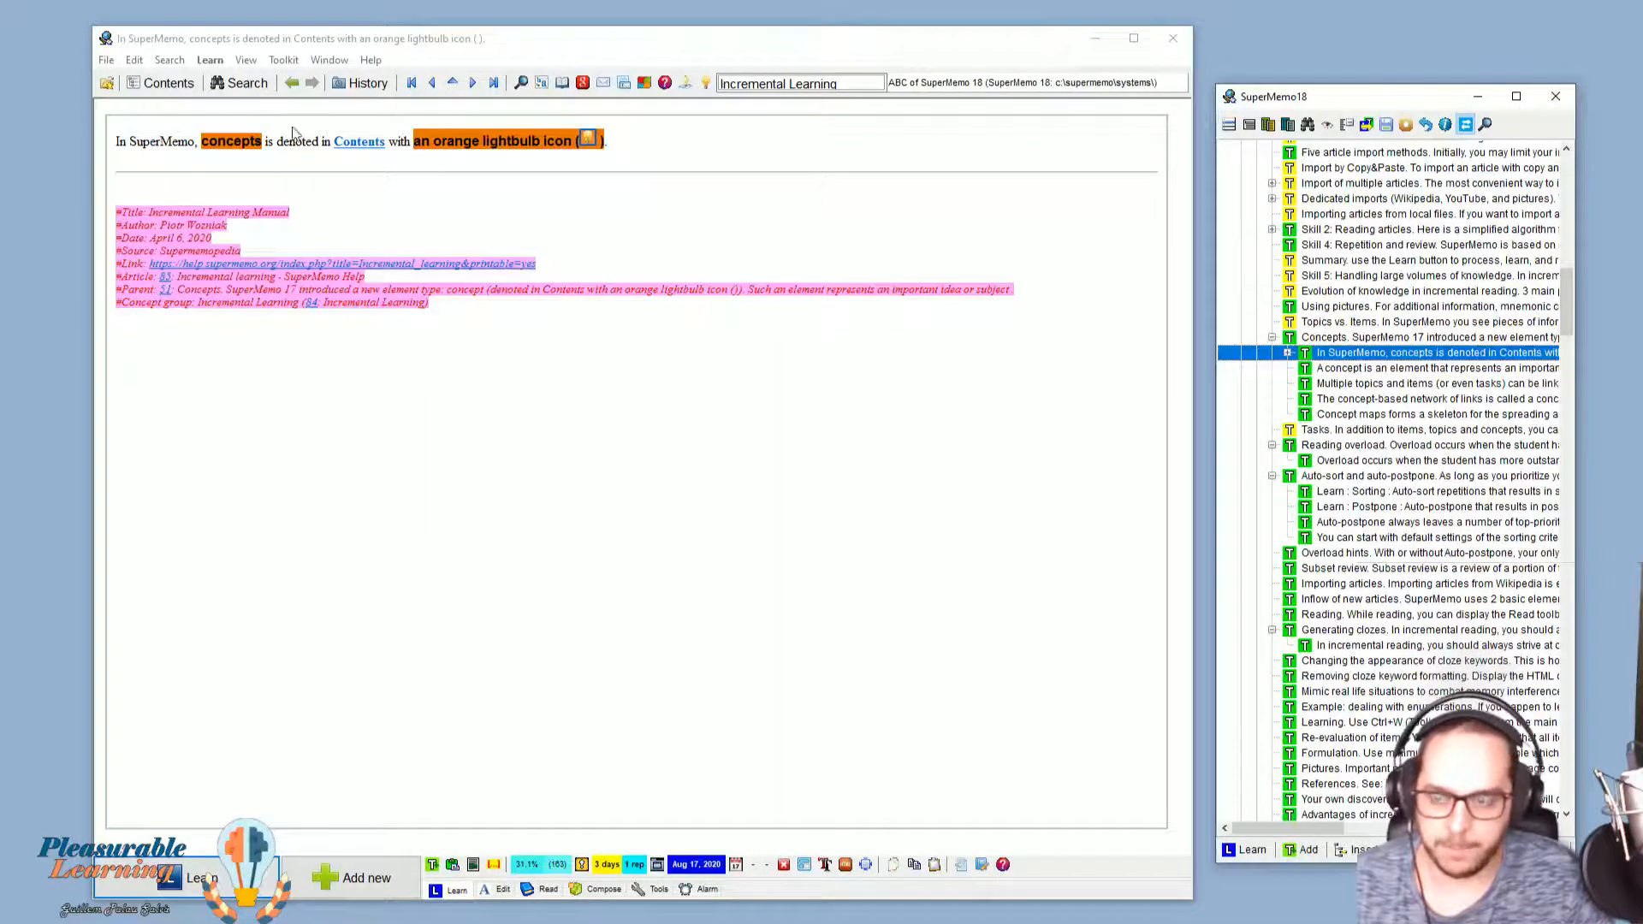
{"action": "left_click", "coordinate": [1328, 373]}
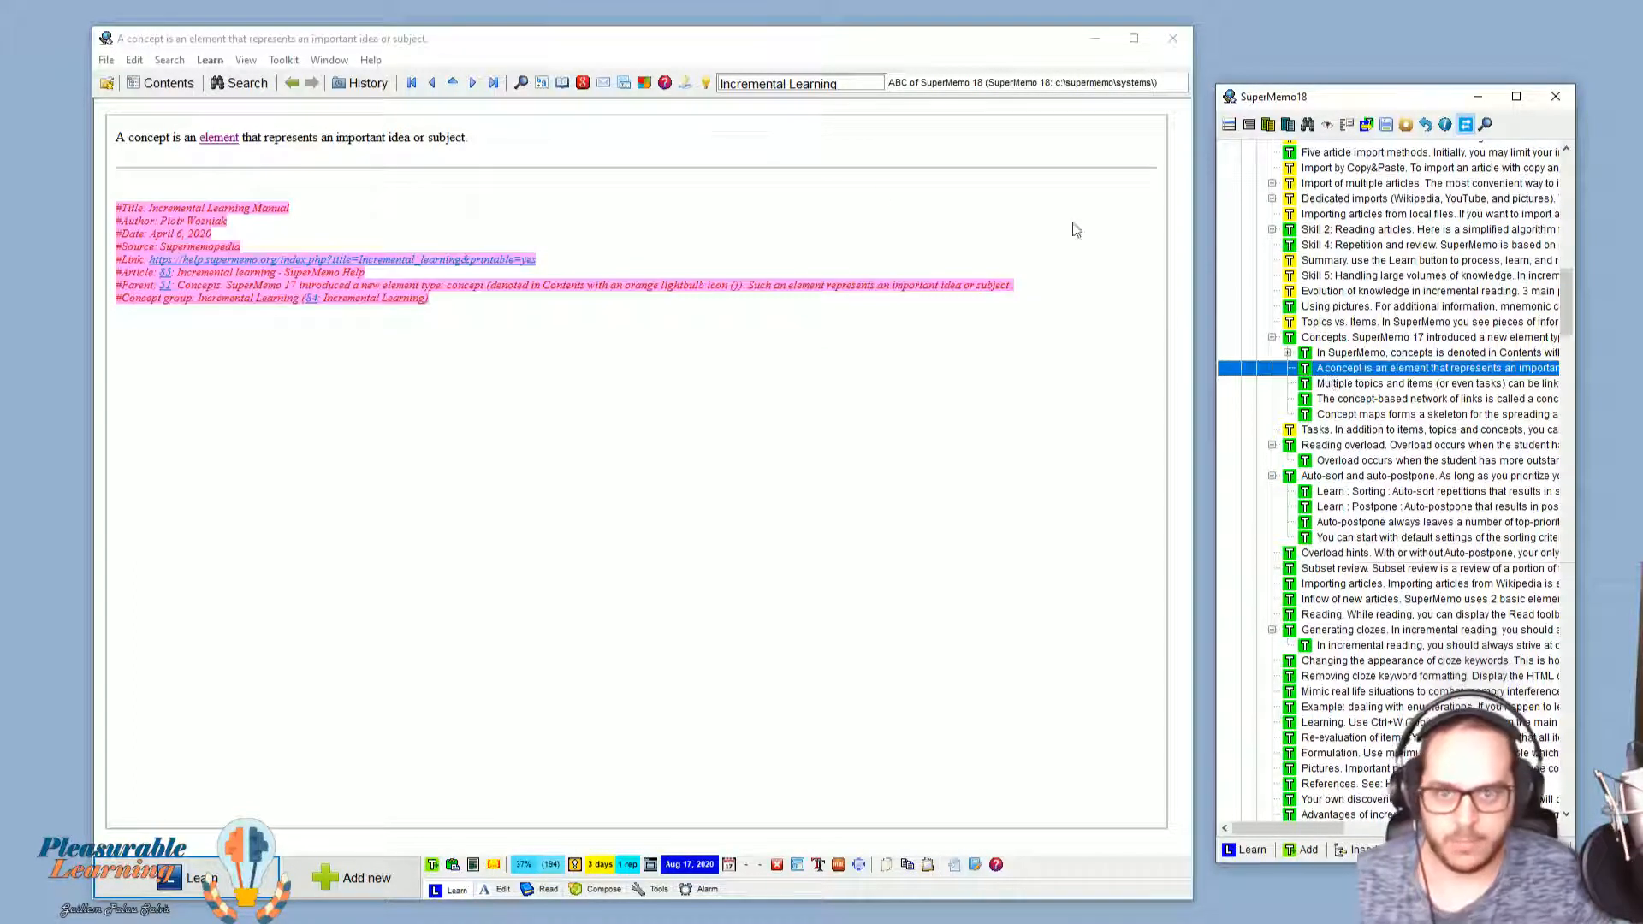
{"action": "left_click", "coordinate": [411, 155]}
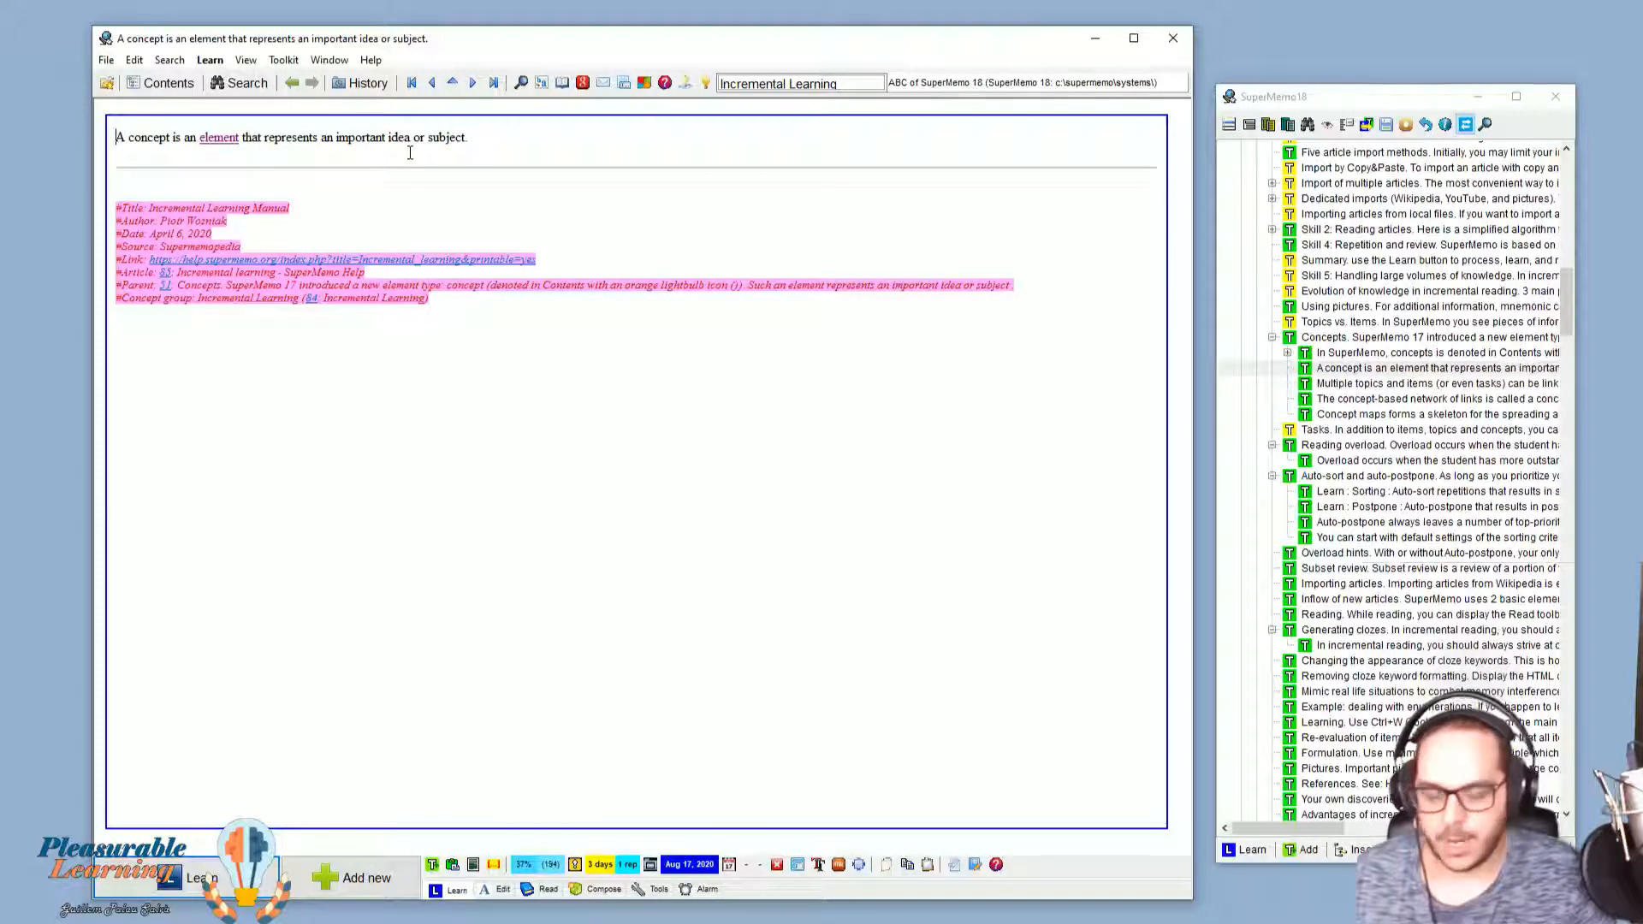
Step: Open the "Dedicated imports (Wikipedia, YouTube, and pictures)" topic and review its text and highlighted passages
{"action": "left_click", "coordinate": [1291, 202]}
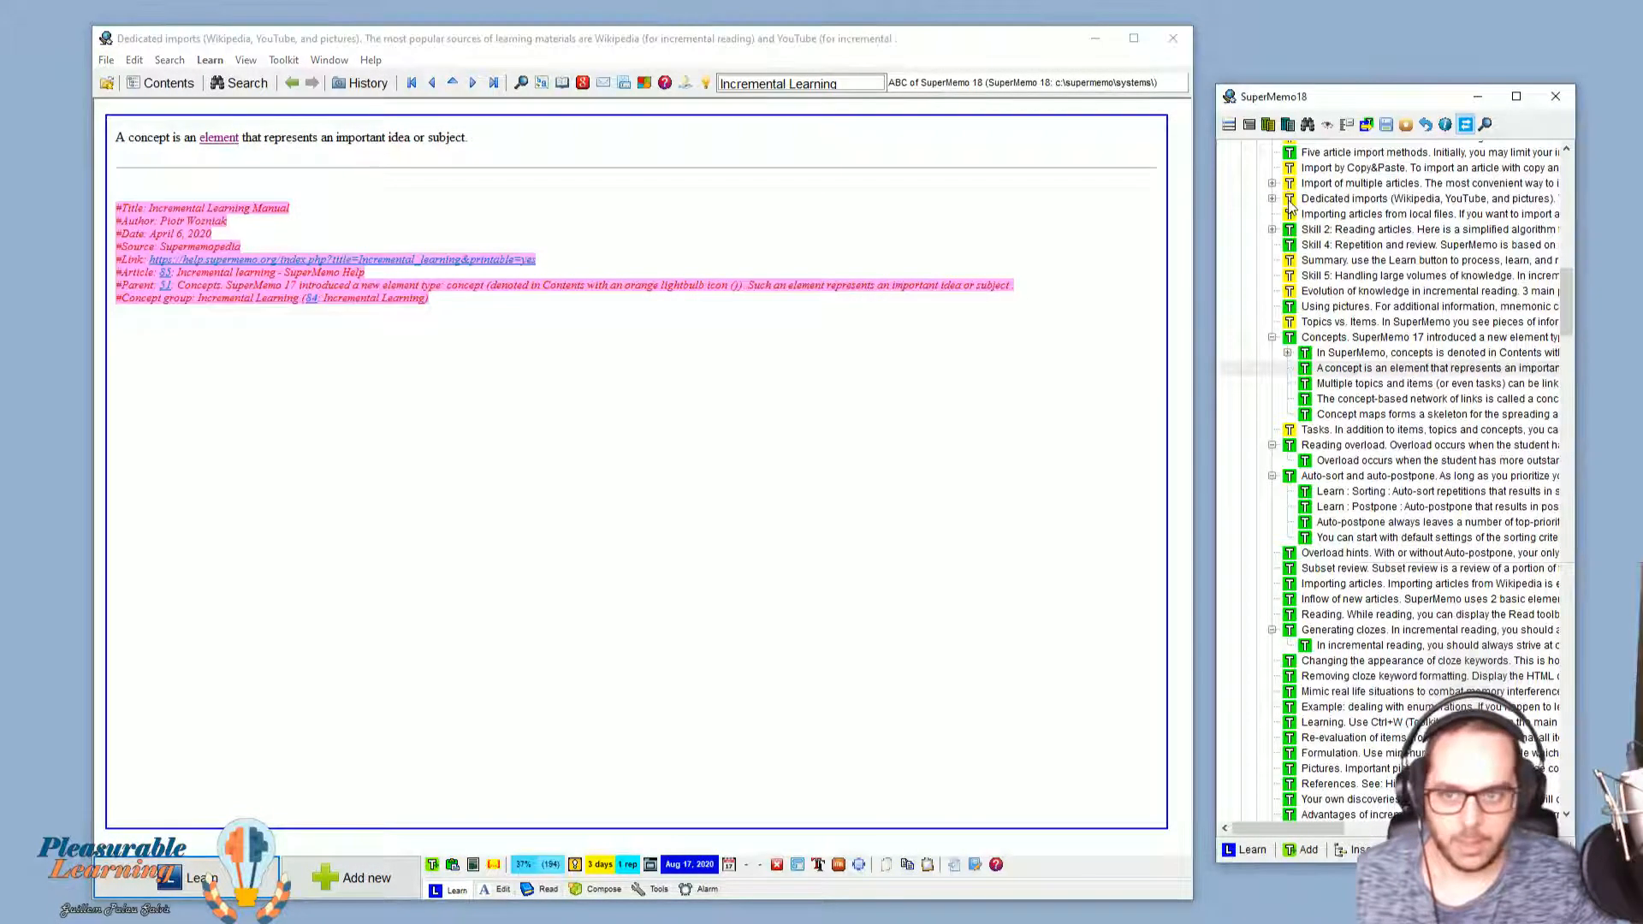
{"action": "left_click", "coordinate": [991, 219]}
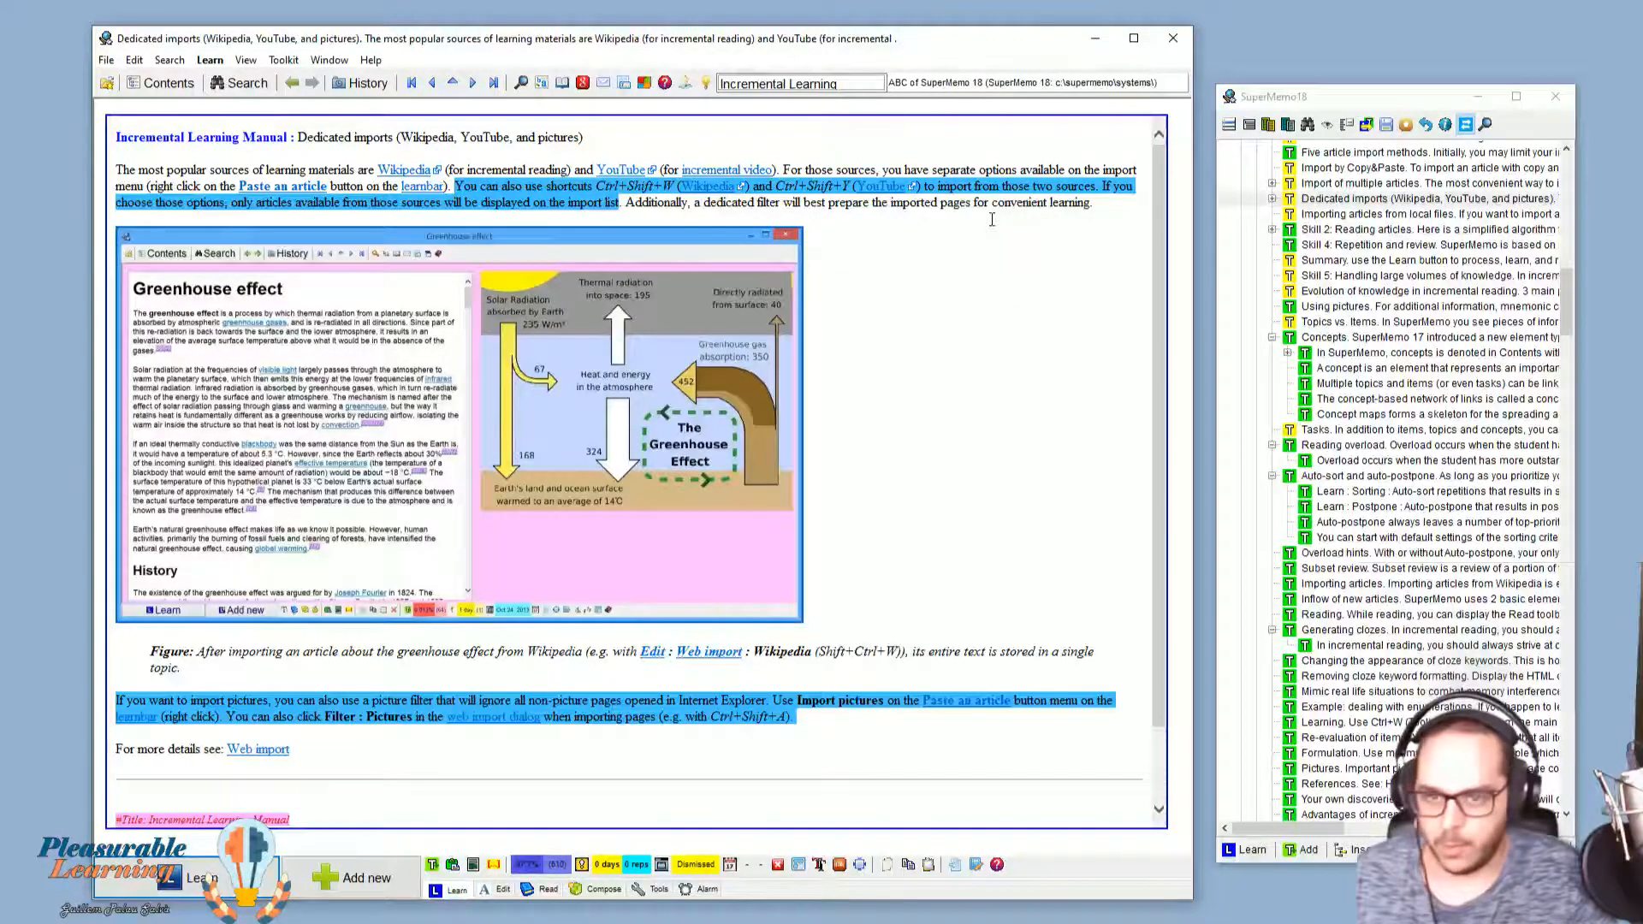
{"action": "left_click", "coordinate": [1115, 208]}
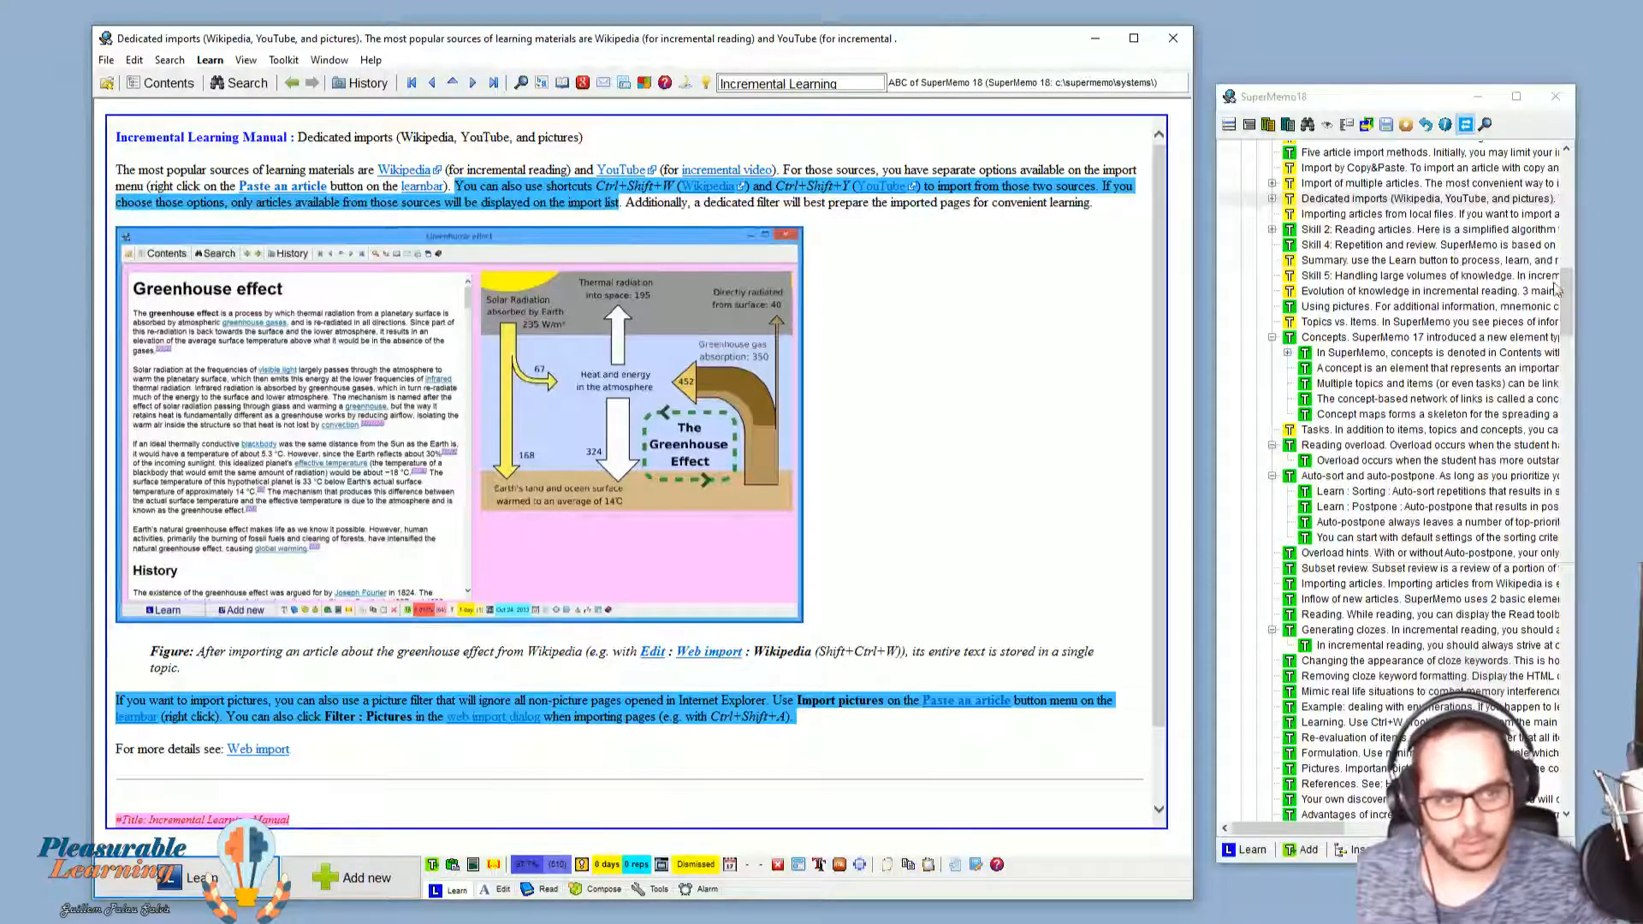
Step: Review the myth topics on remembering useful things, spending mere seconds reading a topic, and people succeeding without SuperMemo
{"action": "left_click_drag", "start_coordinate": [1566, 291], "coordinate": [1566, 762]}
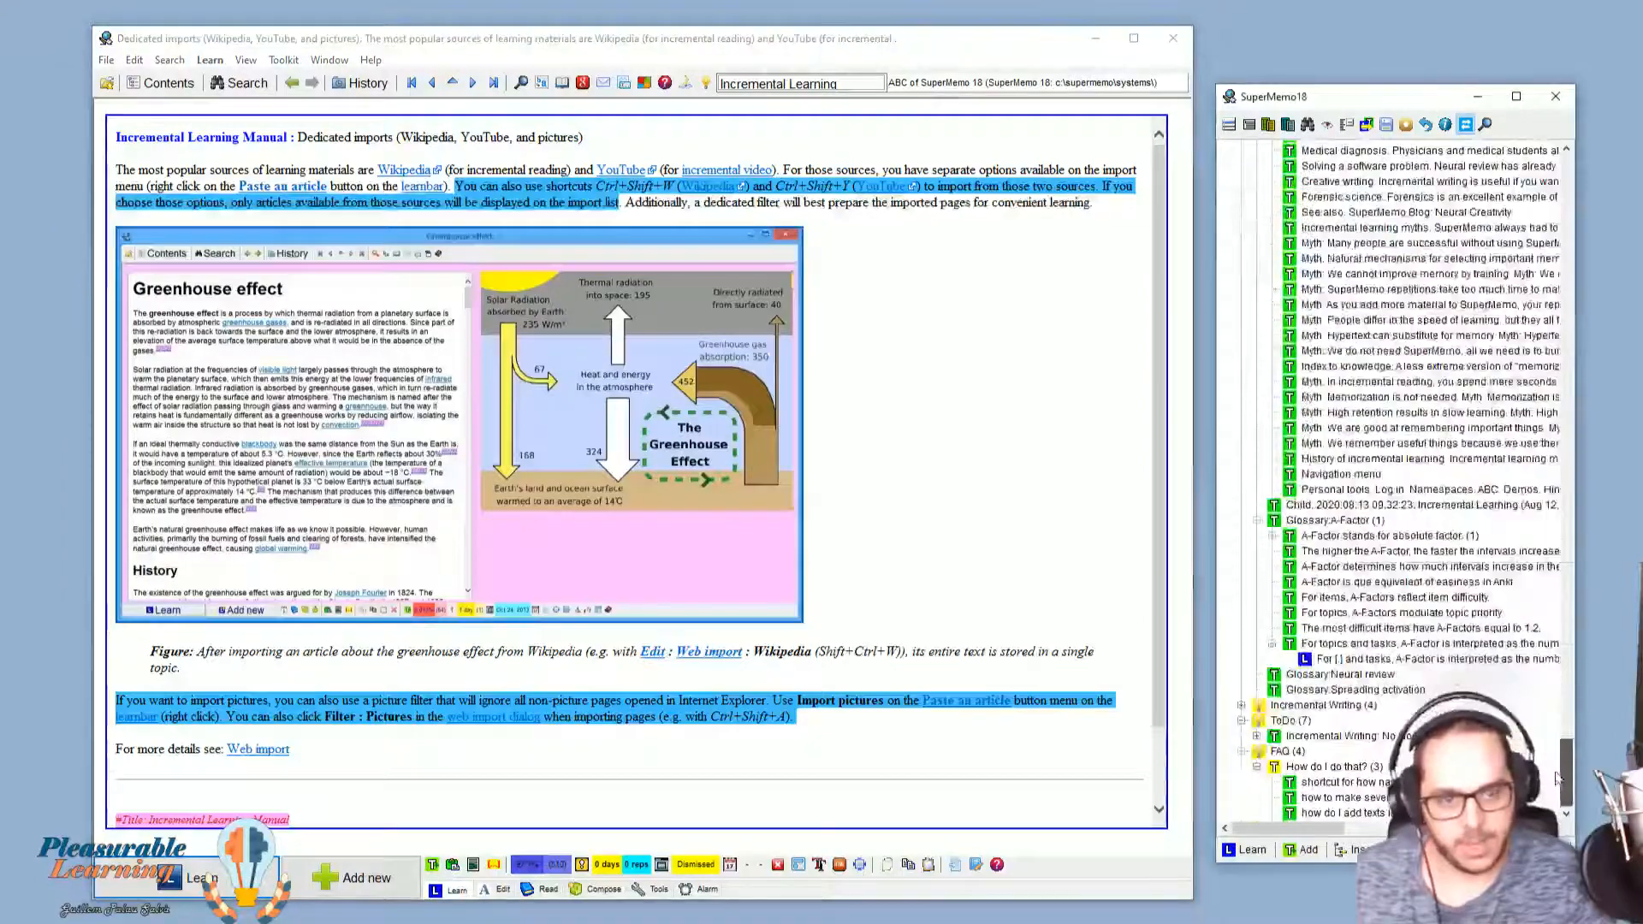
{"action": "left_click", "coordinate": [1388, 442]}
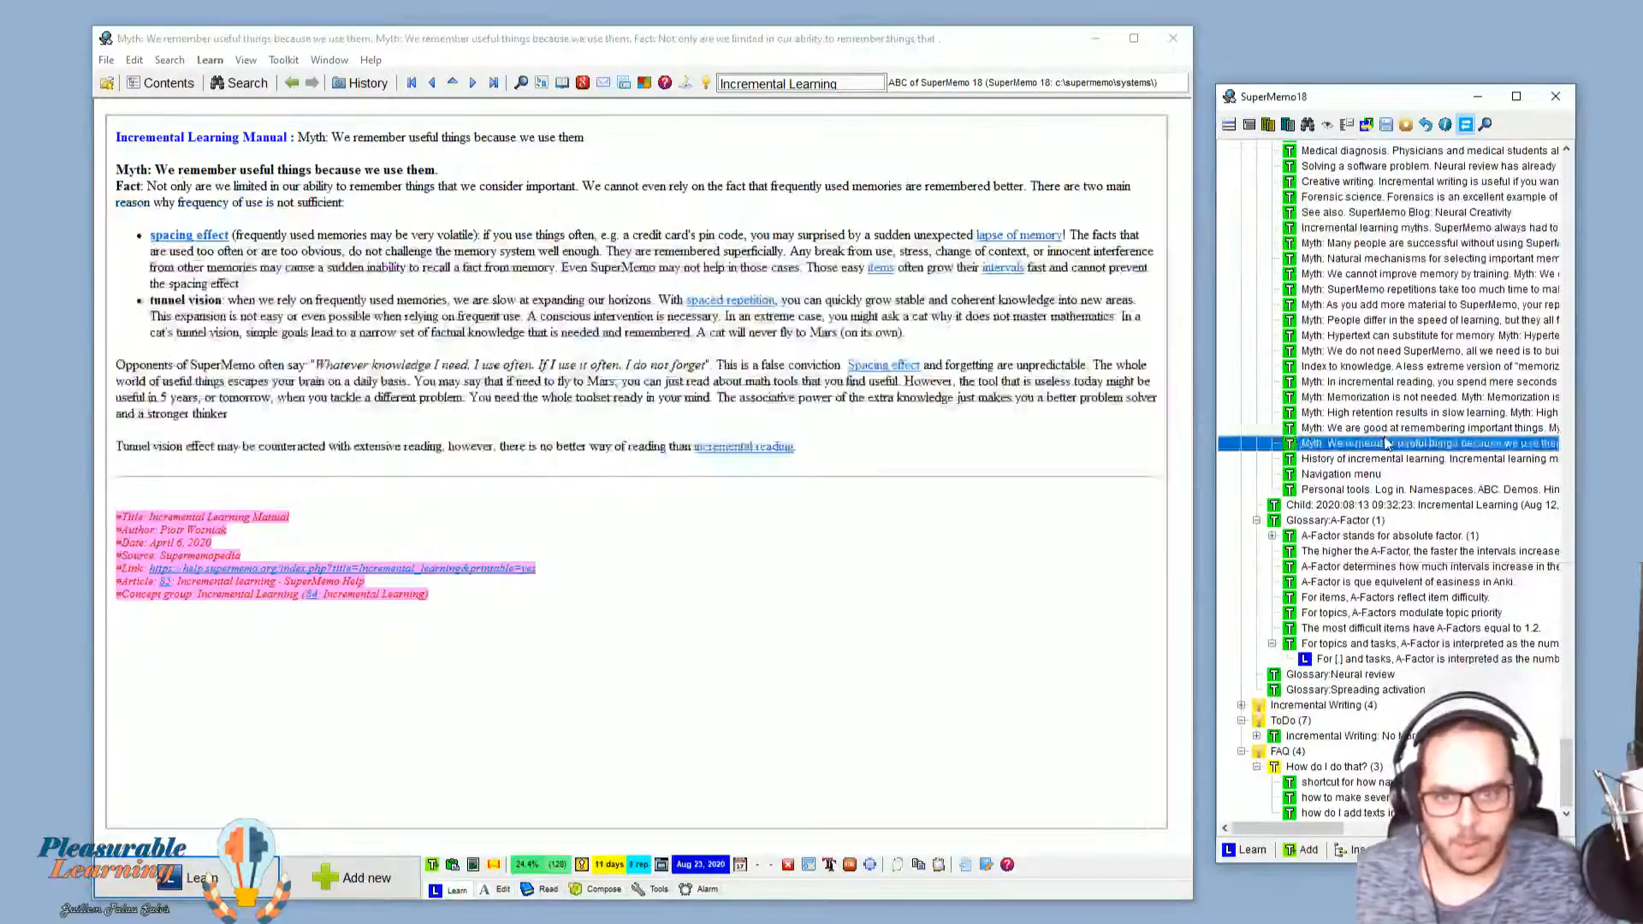
{"action": "left_click", "coordinate": [1022, 421]}
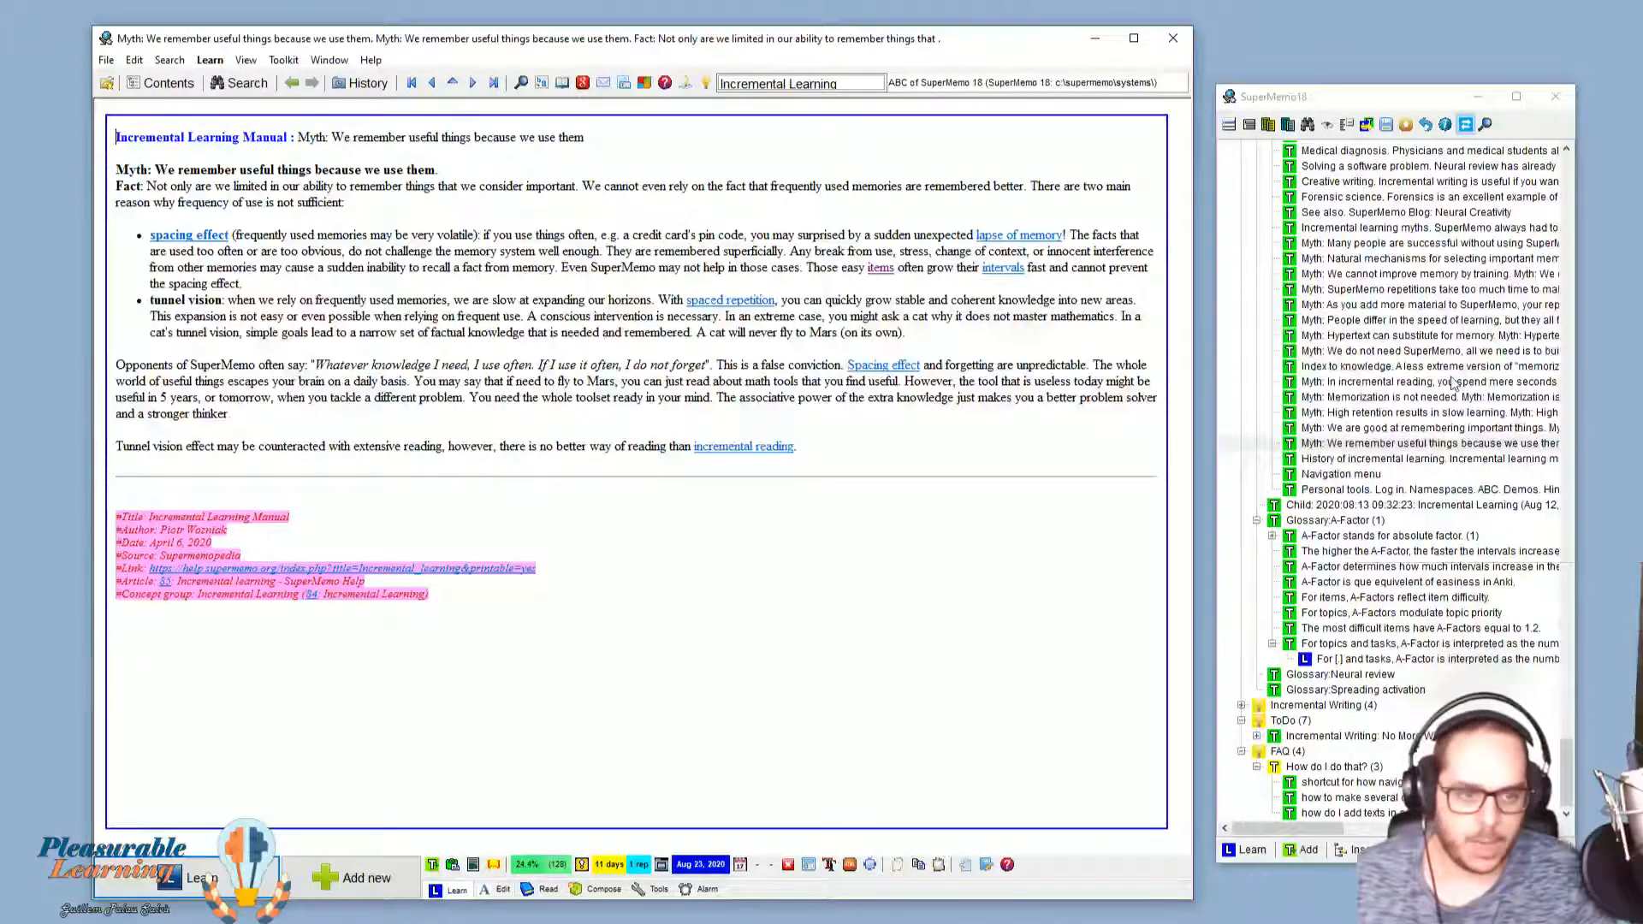
{"action": "left_click", "coordinate": [1452, 383]}
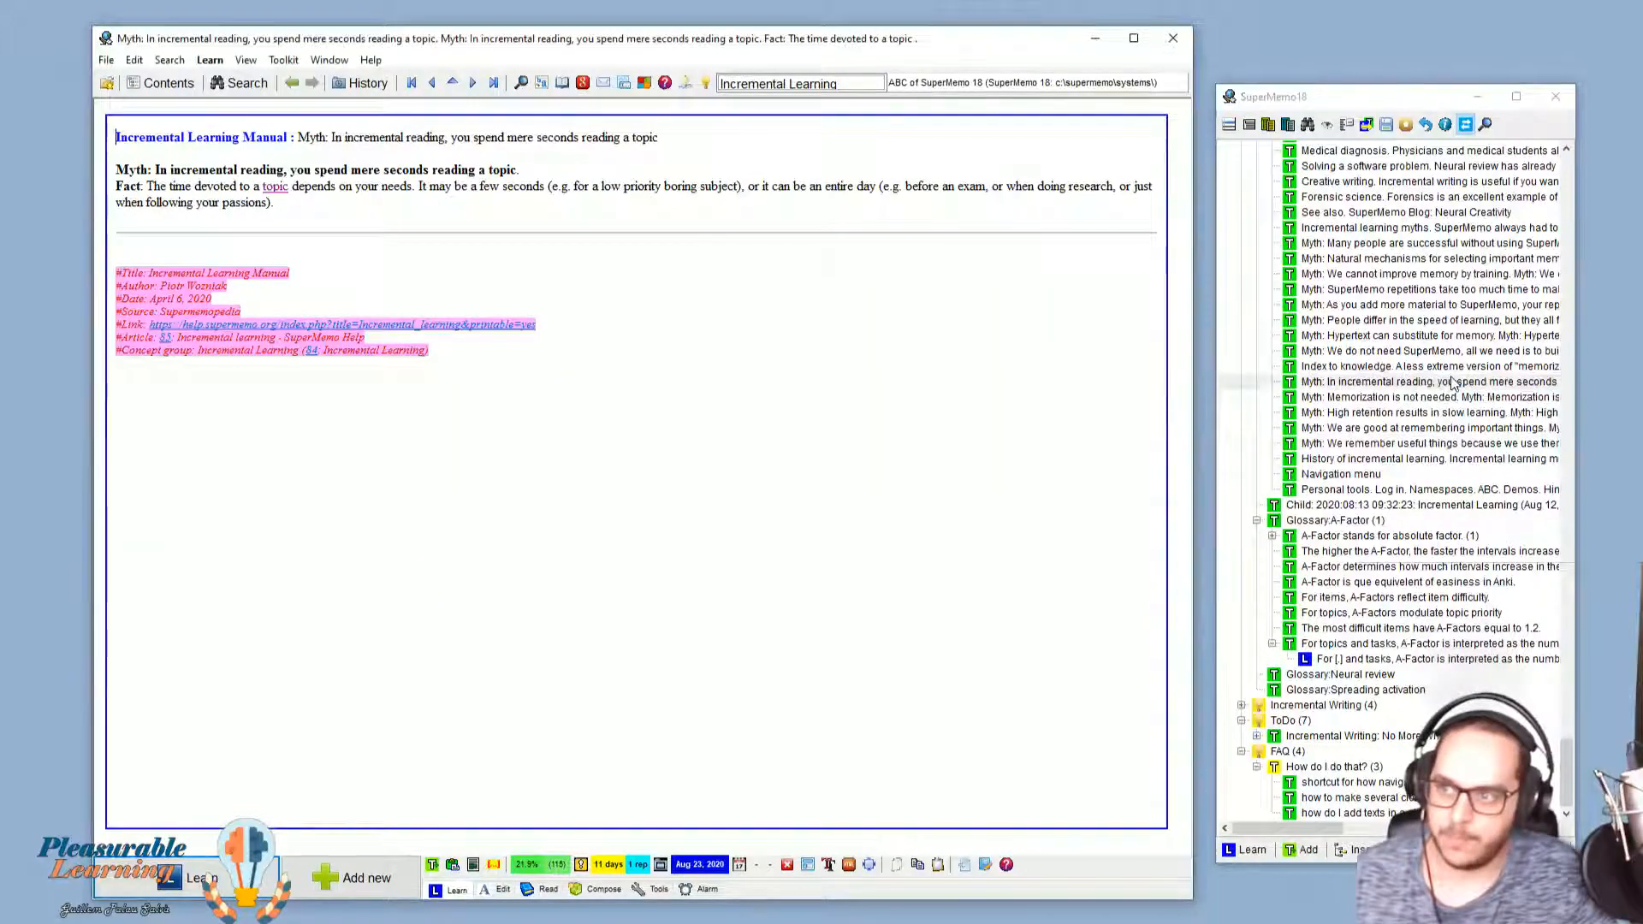
{"action": "left_click", "coordinate": [1393, 245]}
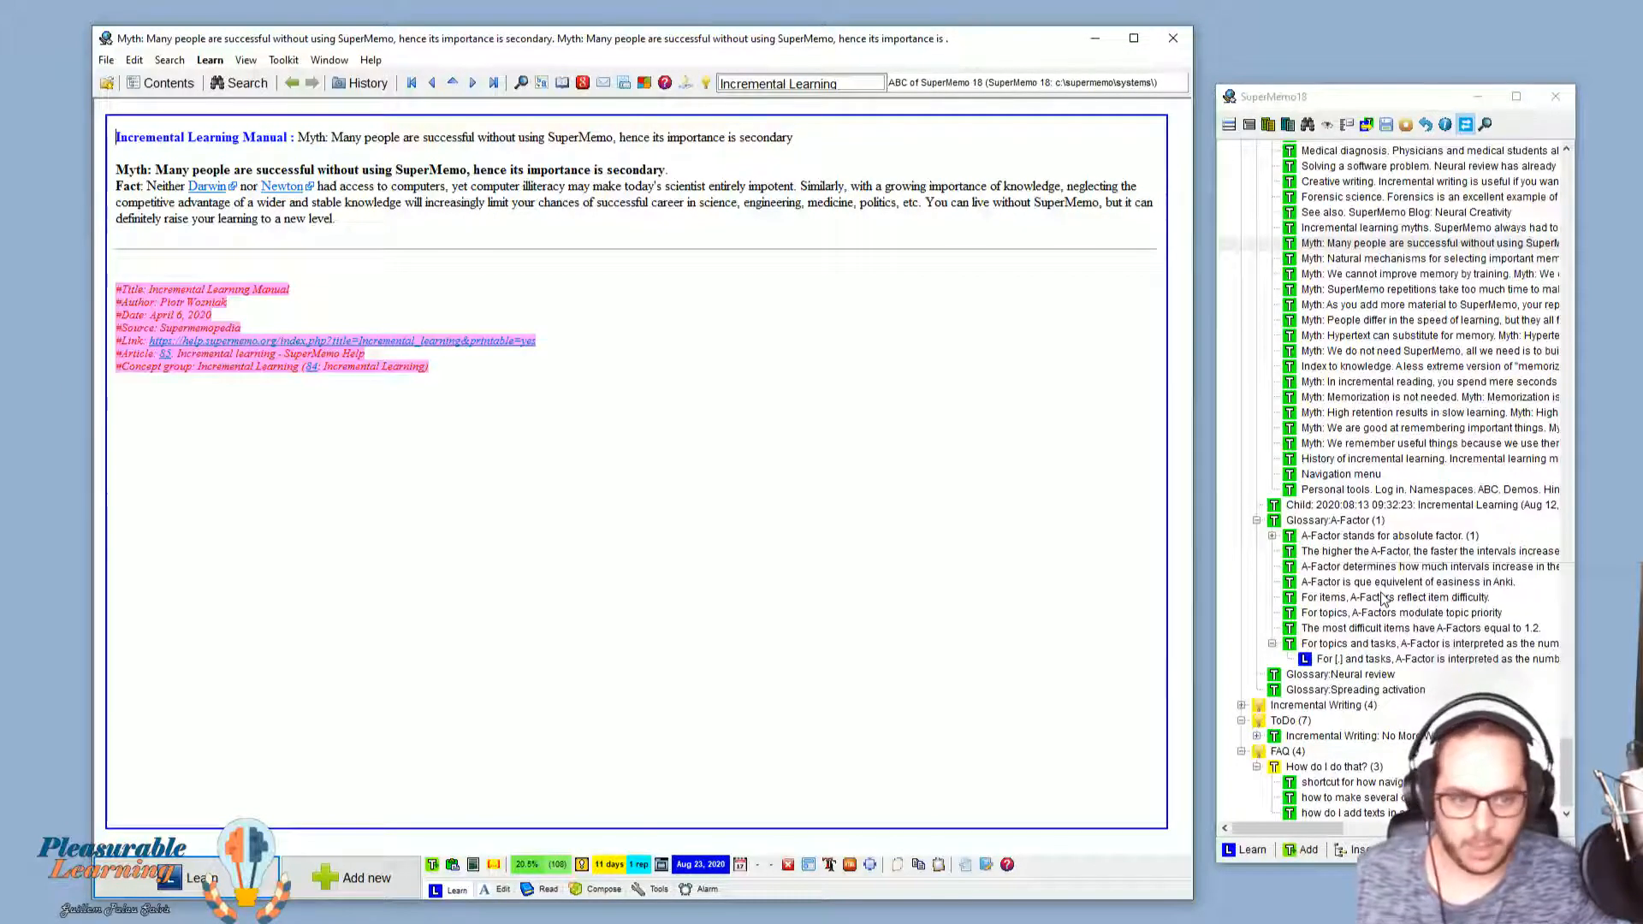
Step: View the FAQ topic on making several clozes, and compare the A-Factor "For topics and tasks" extract with its cloze item
{"action": "left_click", "coordinate": [1348, 797]}
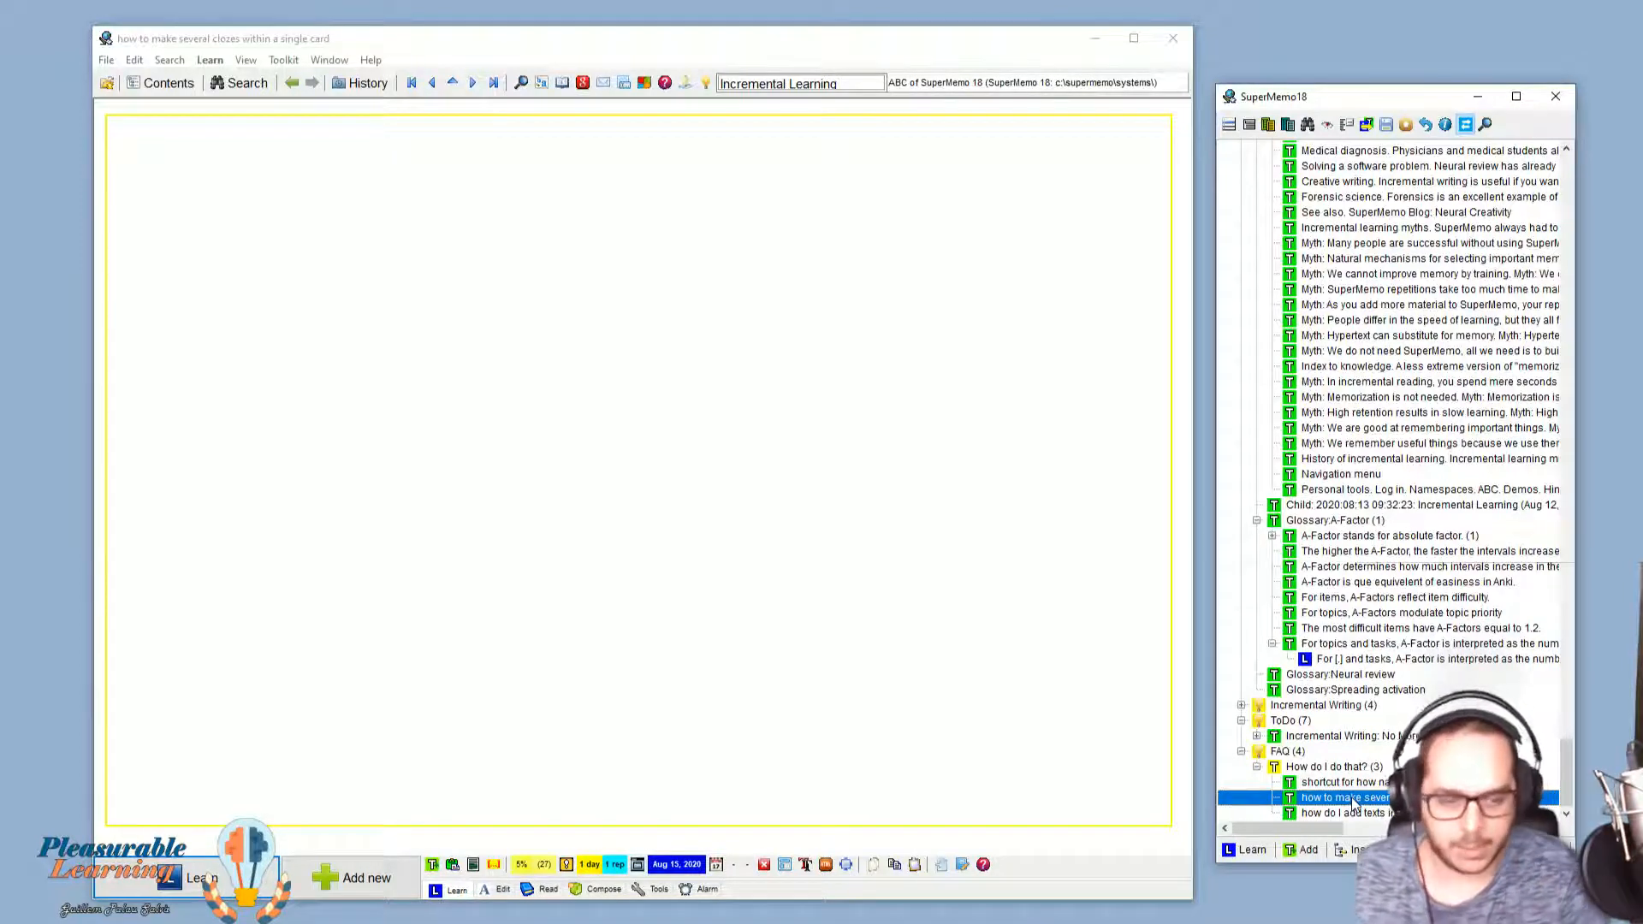
{"action": "left_click", "coordinate": [1311, 664]}
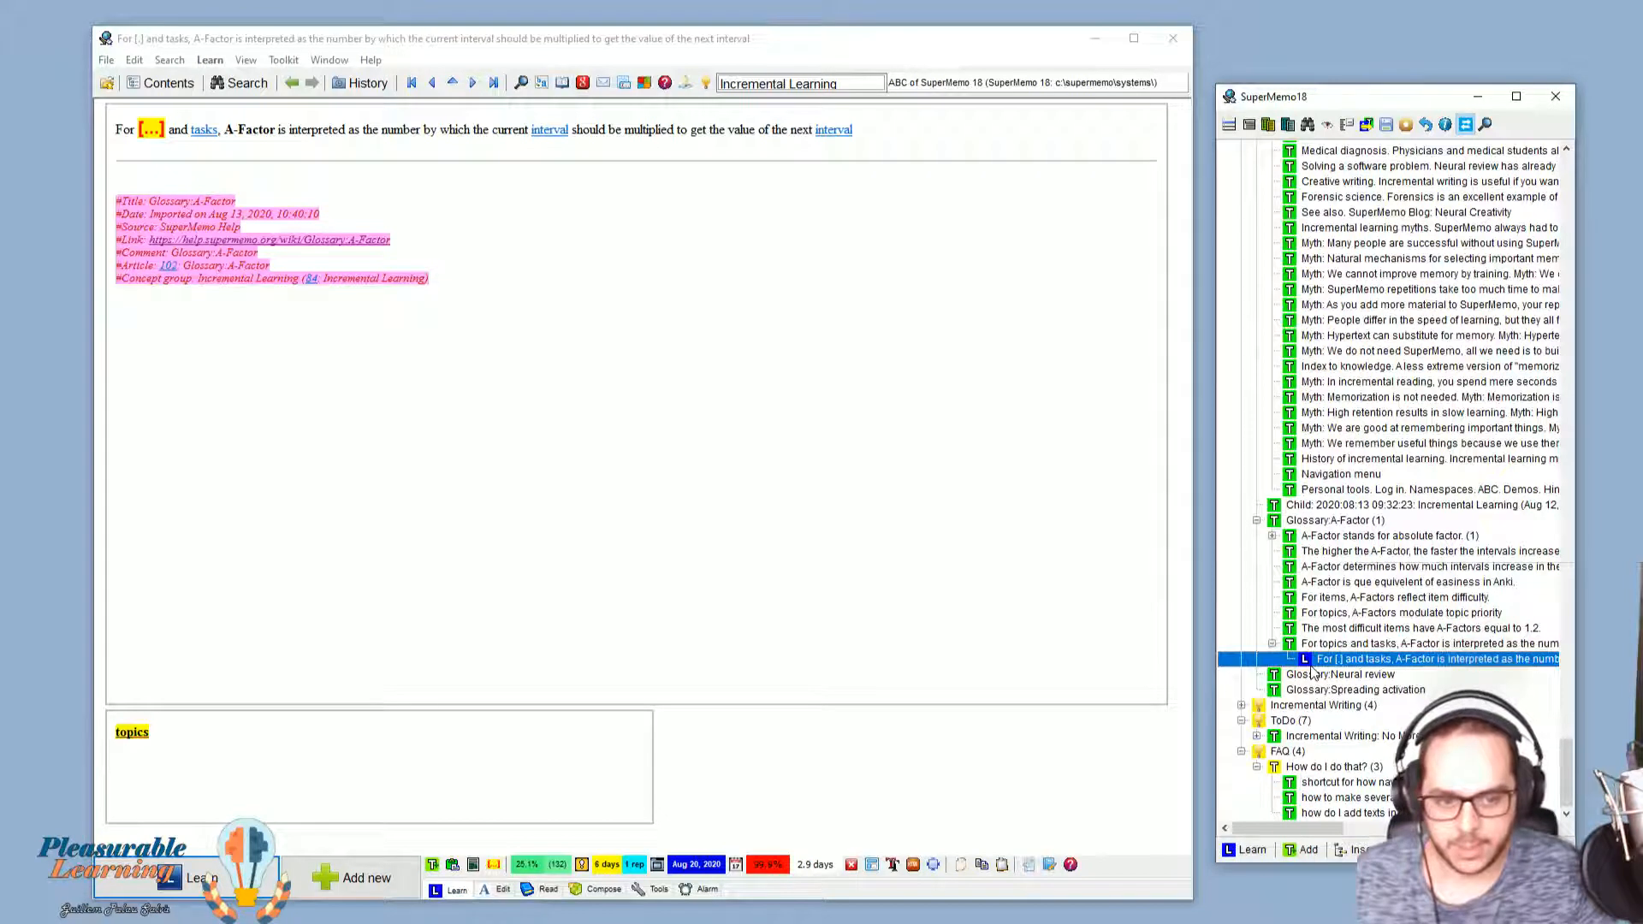
{"action": "left_click", "coordinate": [1320, 651]}
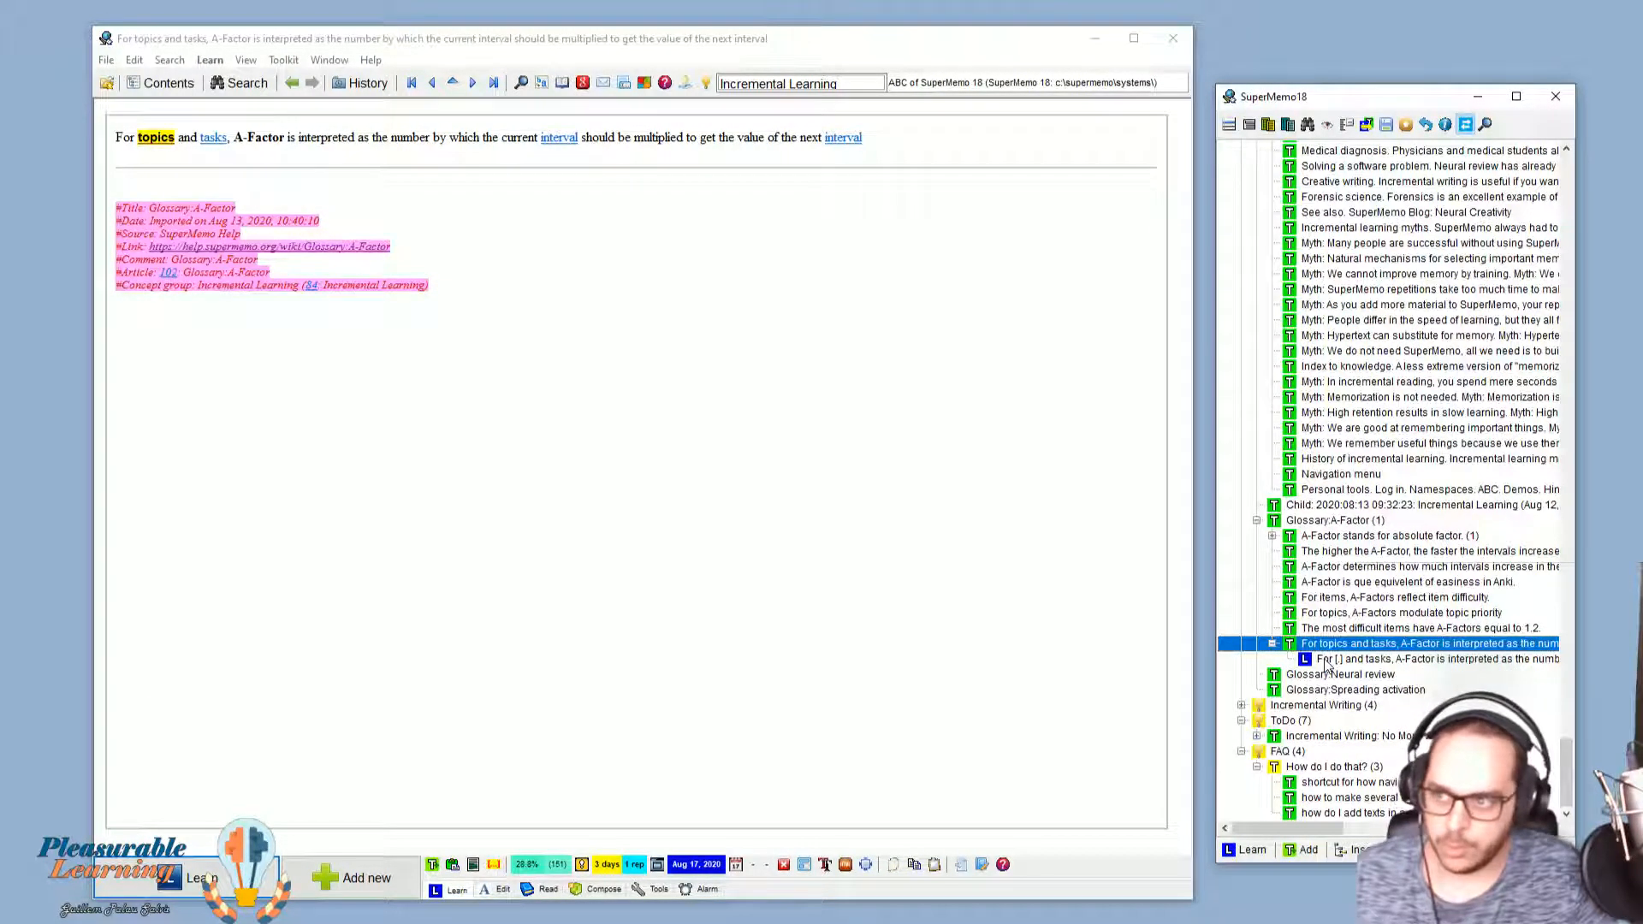
{"action": "left_click", "coordinate": [1325, 661]}
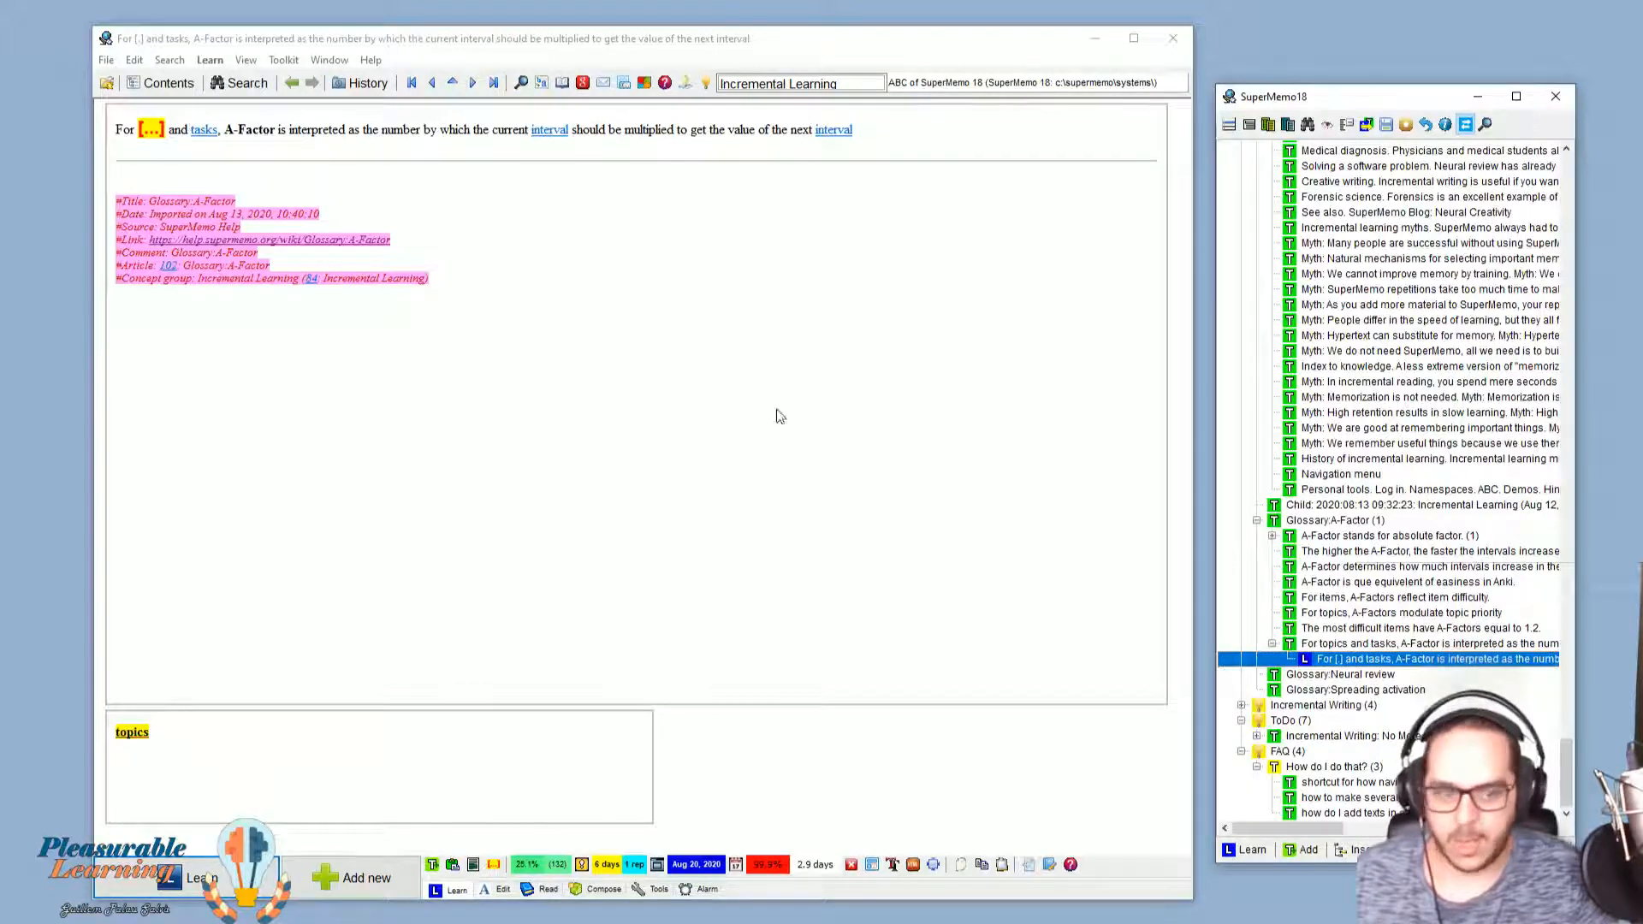
Step: Create a second cloze item from the "For topics and tasks" A-Factor extract, hiding the word "tasks"
{"action": "left_click", "coordinate": [1303, 644]}
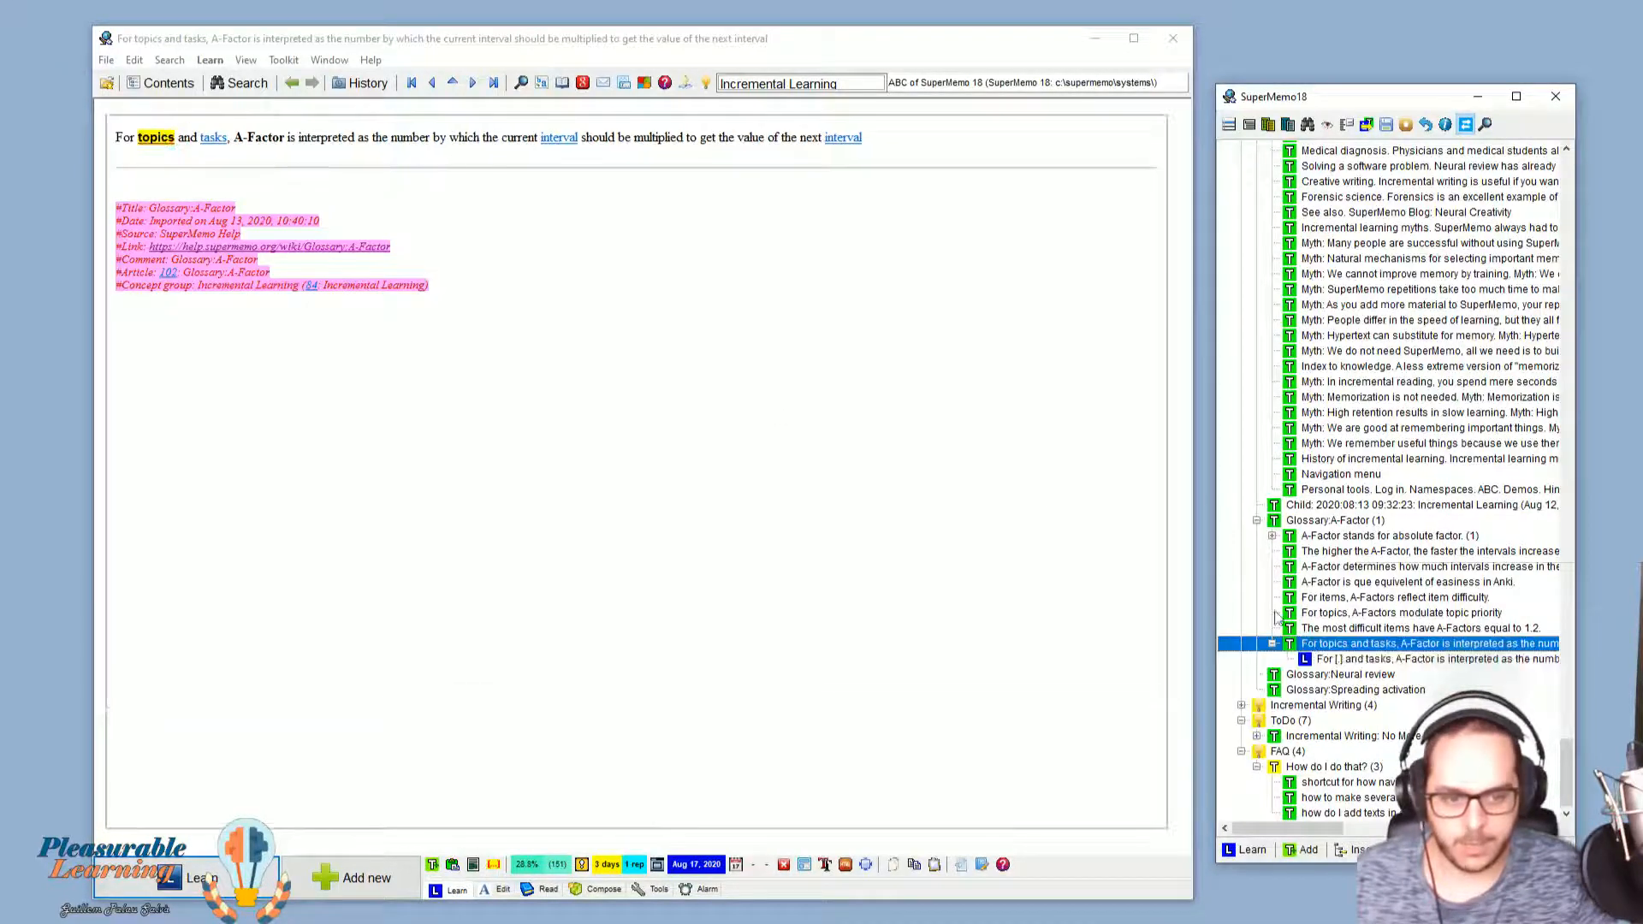
{"action": "left_click", "coordinate": [192, 133]}
{"action": "key", "text": "shift+Right"}
{"action": "key", "text": "shift+Right"}
{"action": "key", "text": "shift+Right"}
{"action": "key", "text": "shift+Right"}
{"action": "key", "text": "shift+Right"}
{"action": "key", "text": "shift+Right"}
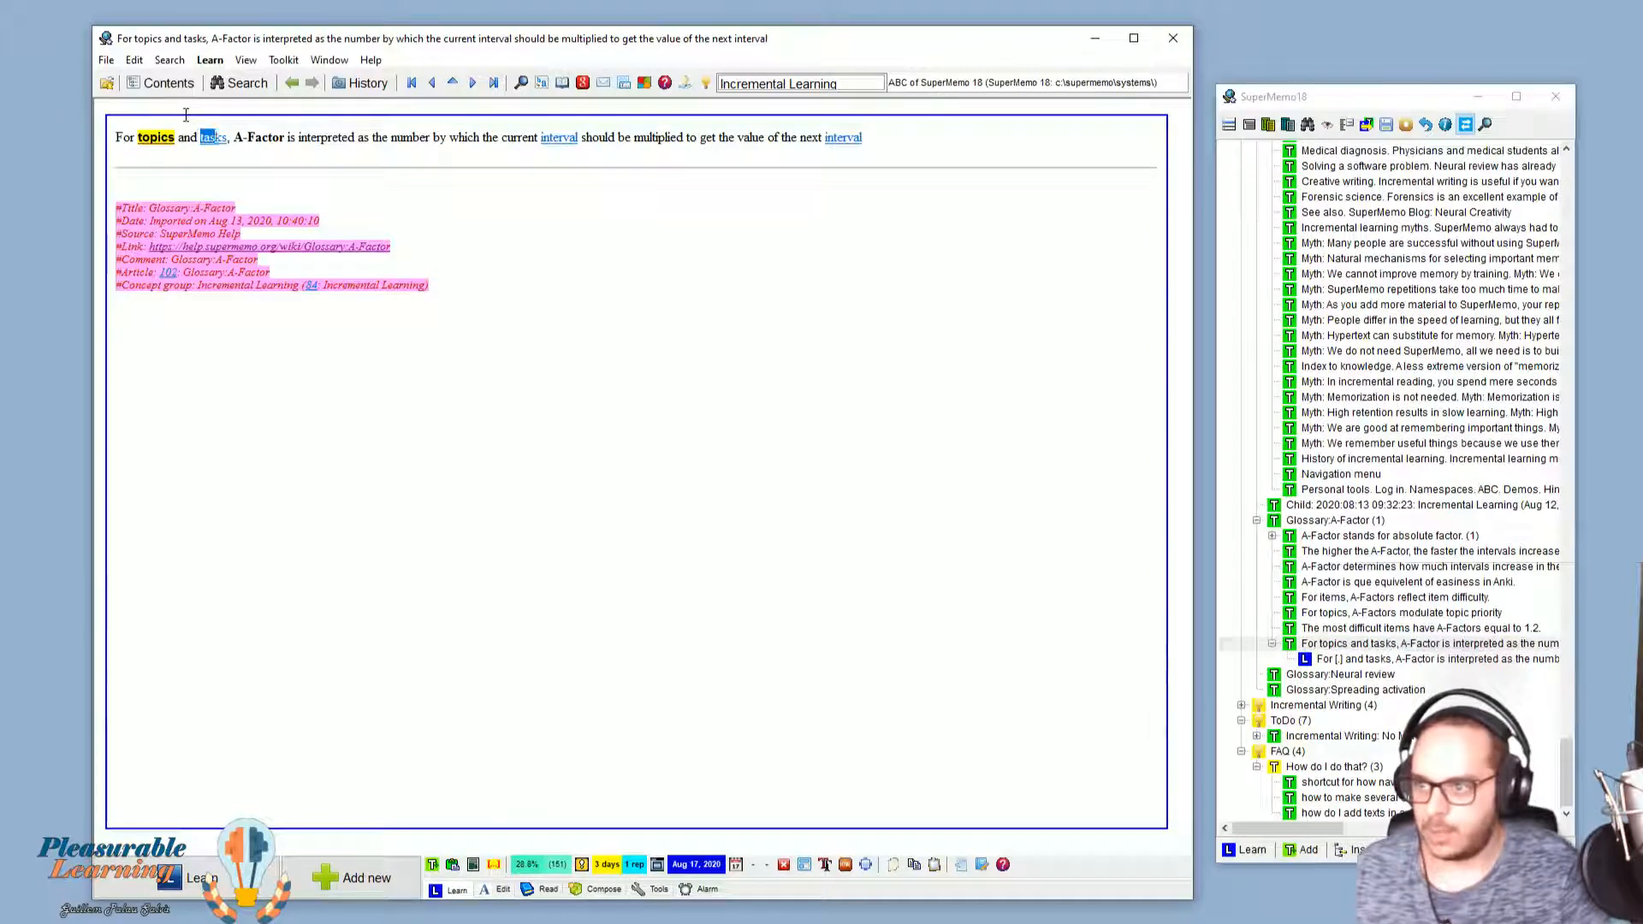
{"action": "key", "text": "alt+z"}
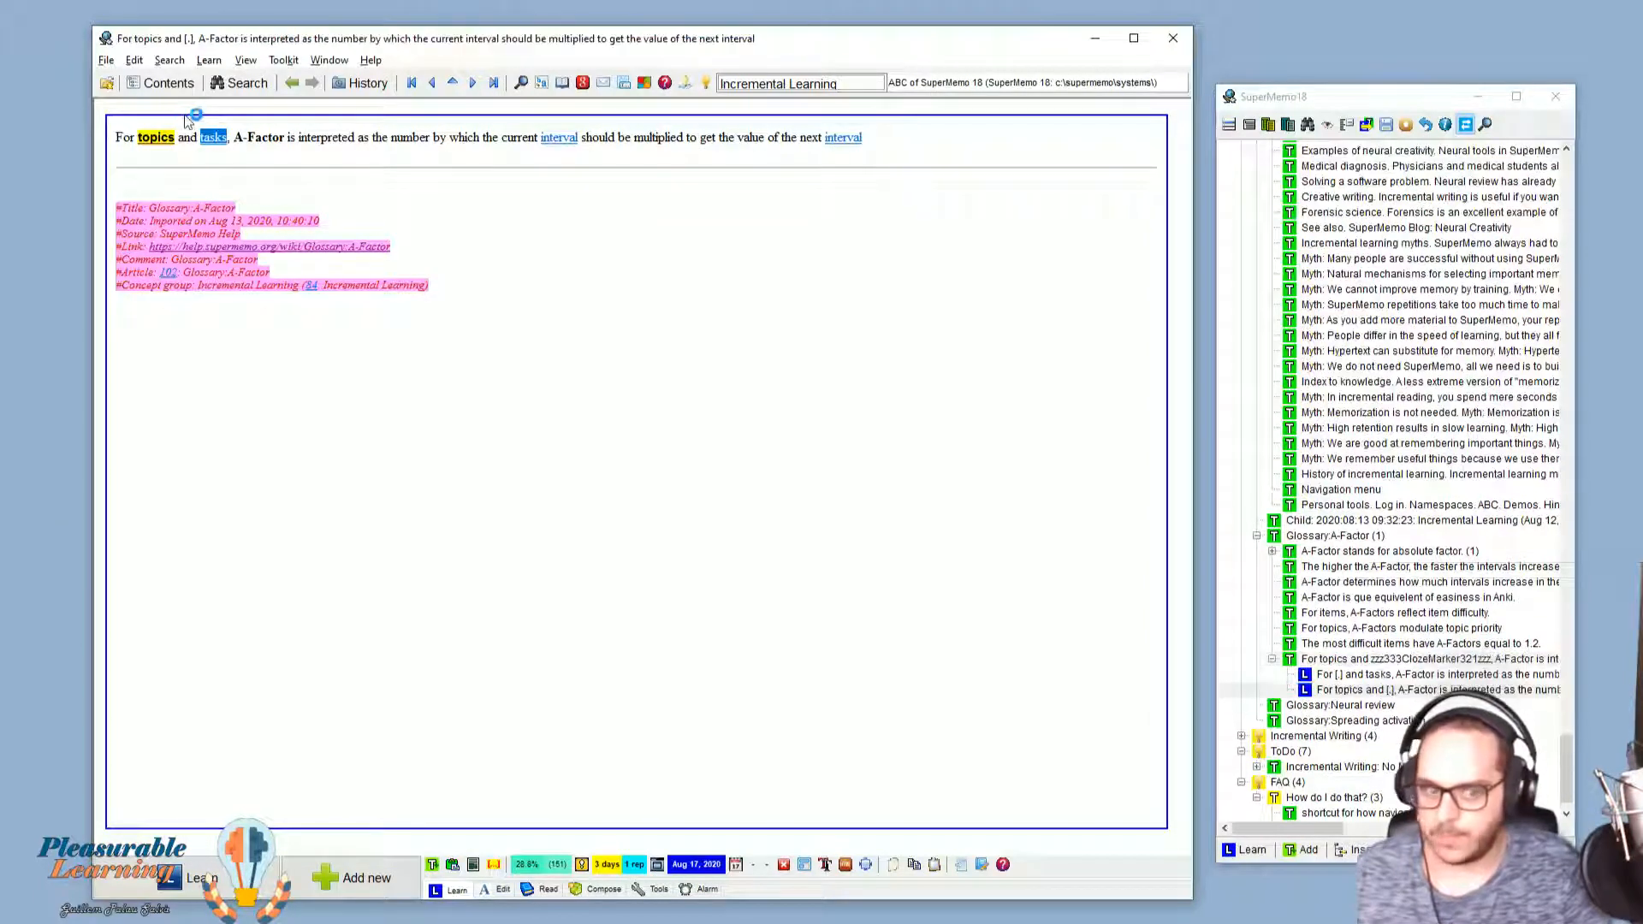
Step: Compare the two cloze items under the A-Factor extract, one hiding "topics" and the other hiding "tasks"
{"action": "left_click", "coordinate": [1419, 690]}
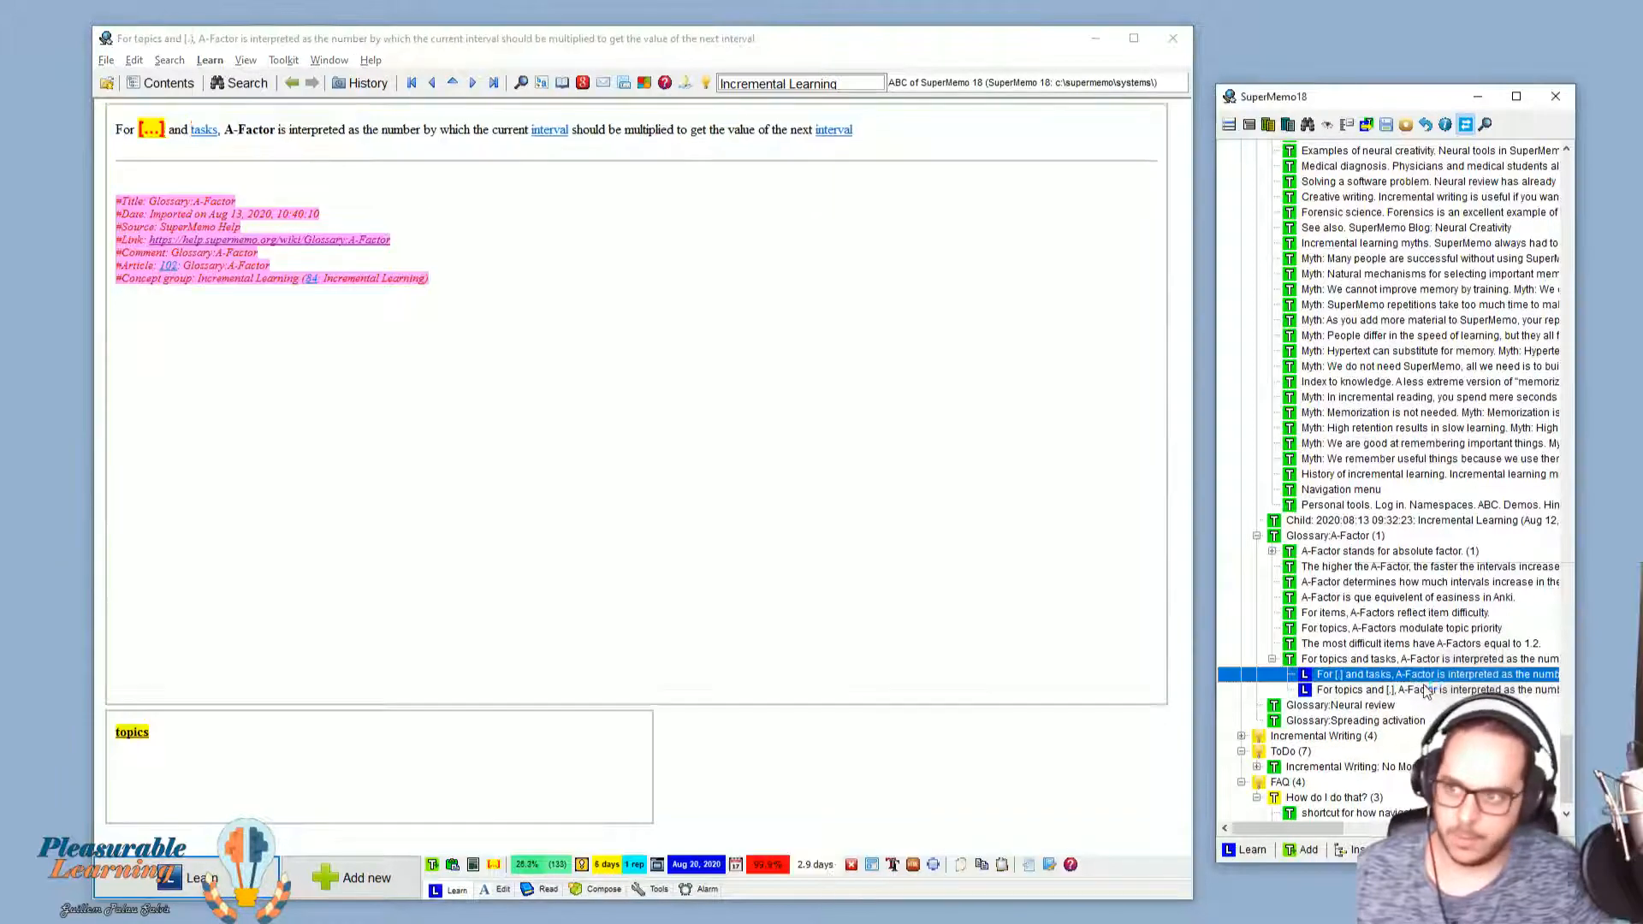
{"action": "key", "text": "Up"}
{"action": "double_click", "coordinate": [1423, 689]}
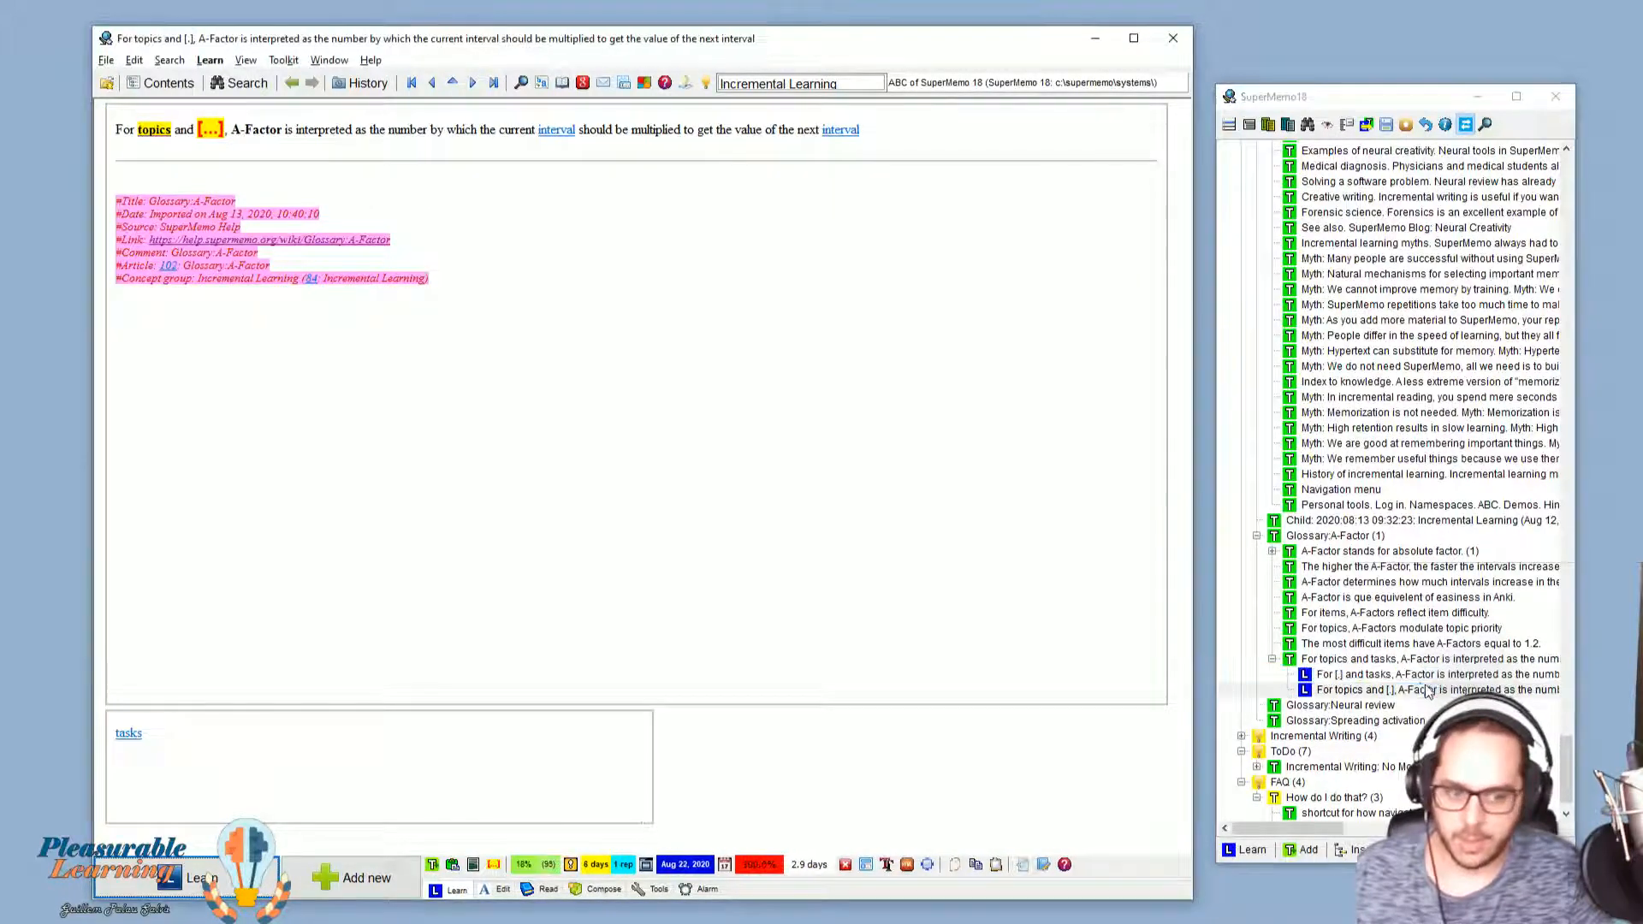
{"action": "left_click", "coordinate": [1408, 677]}
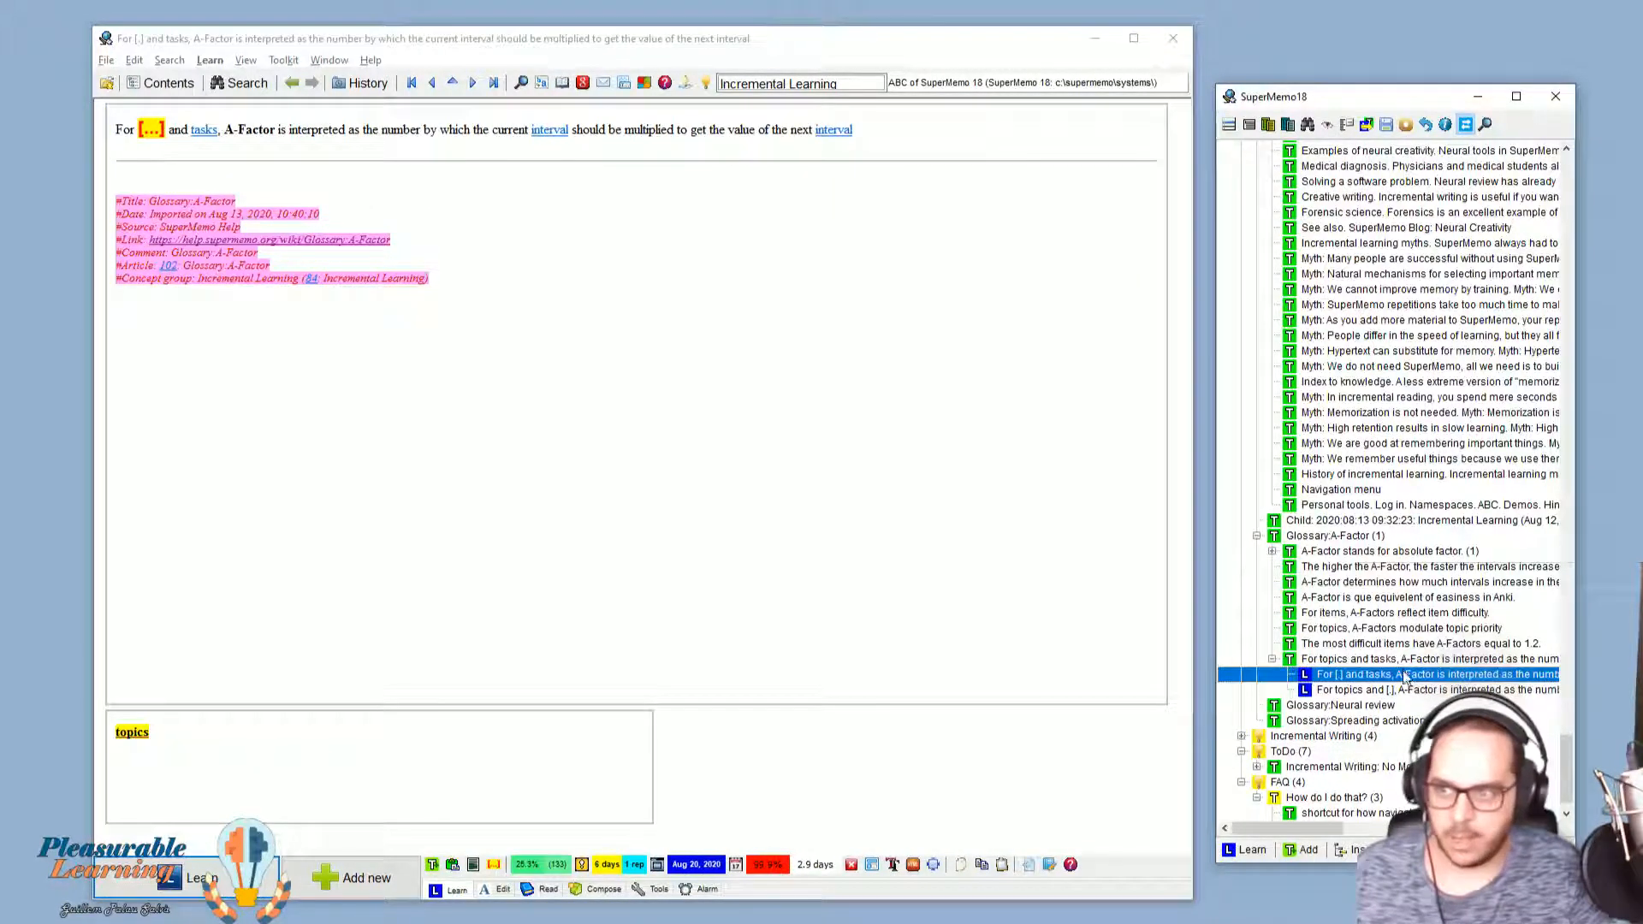
Step: Add the line "{{c1::topics}} and {{c1::tasks}}" below the question sentence of the cloze item that hides "topics"
{"action": "left_click", "coordinate": [357, 148]}
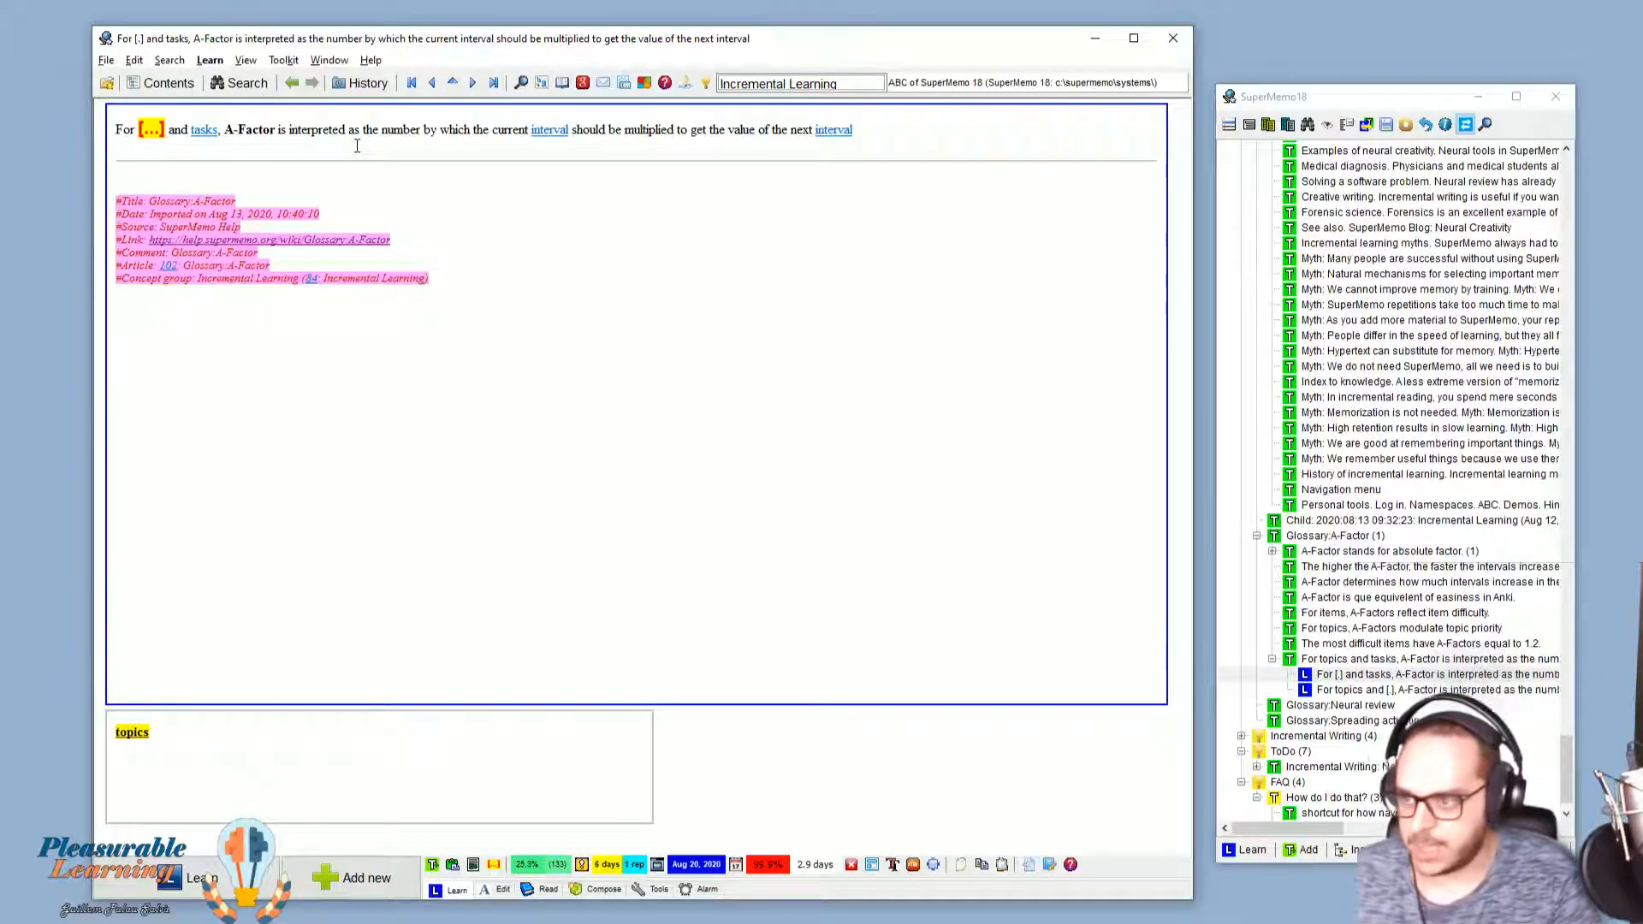
{"action": "type", "text": "{{c1"}
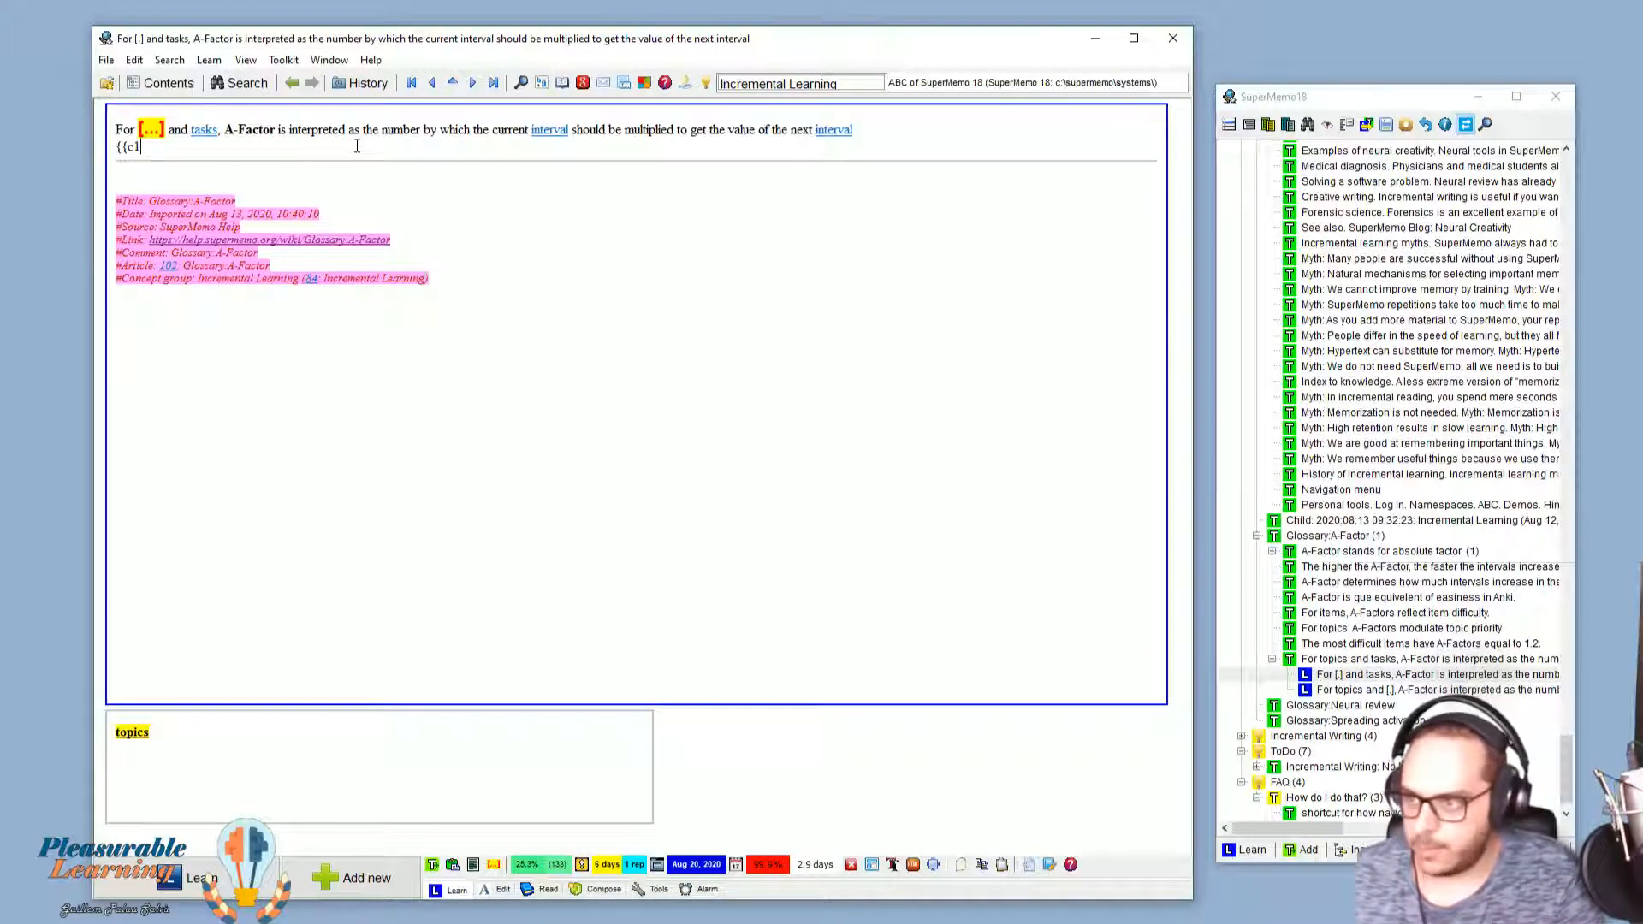
{"action": "type", "text": "::topic"}
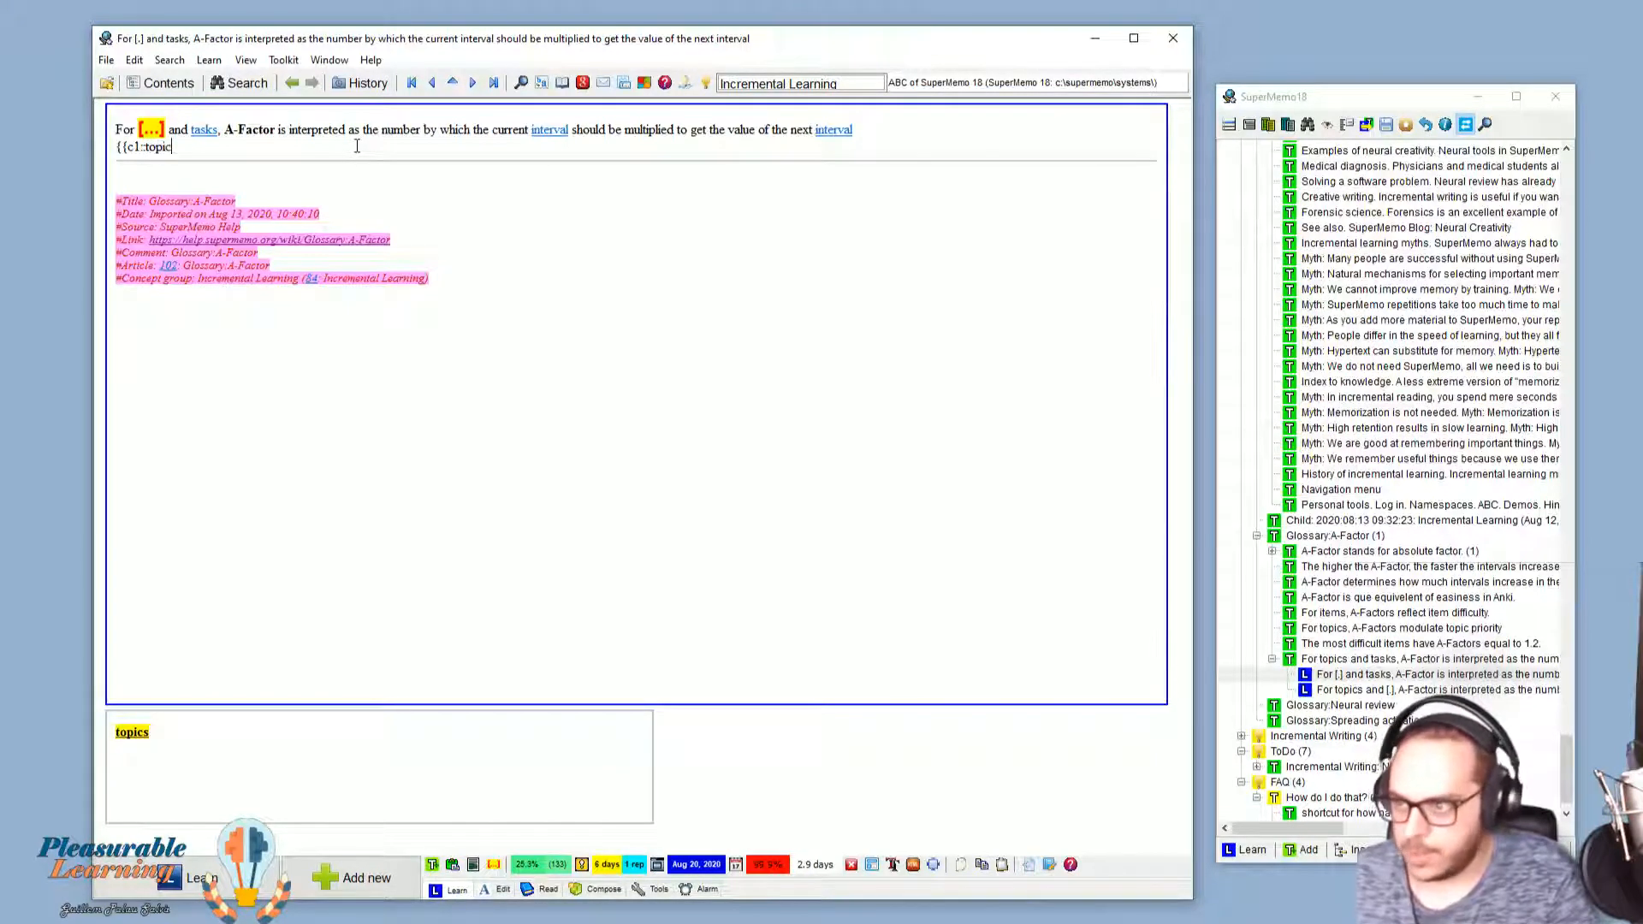
{"action": "type", "text": "s}} and"}
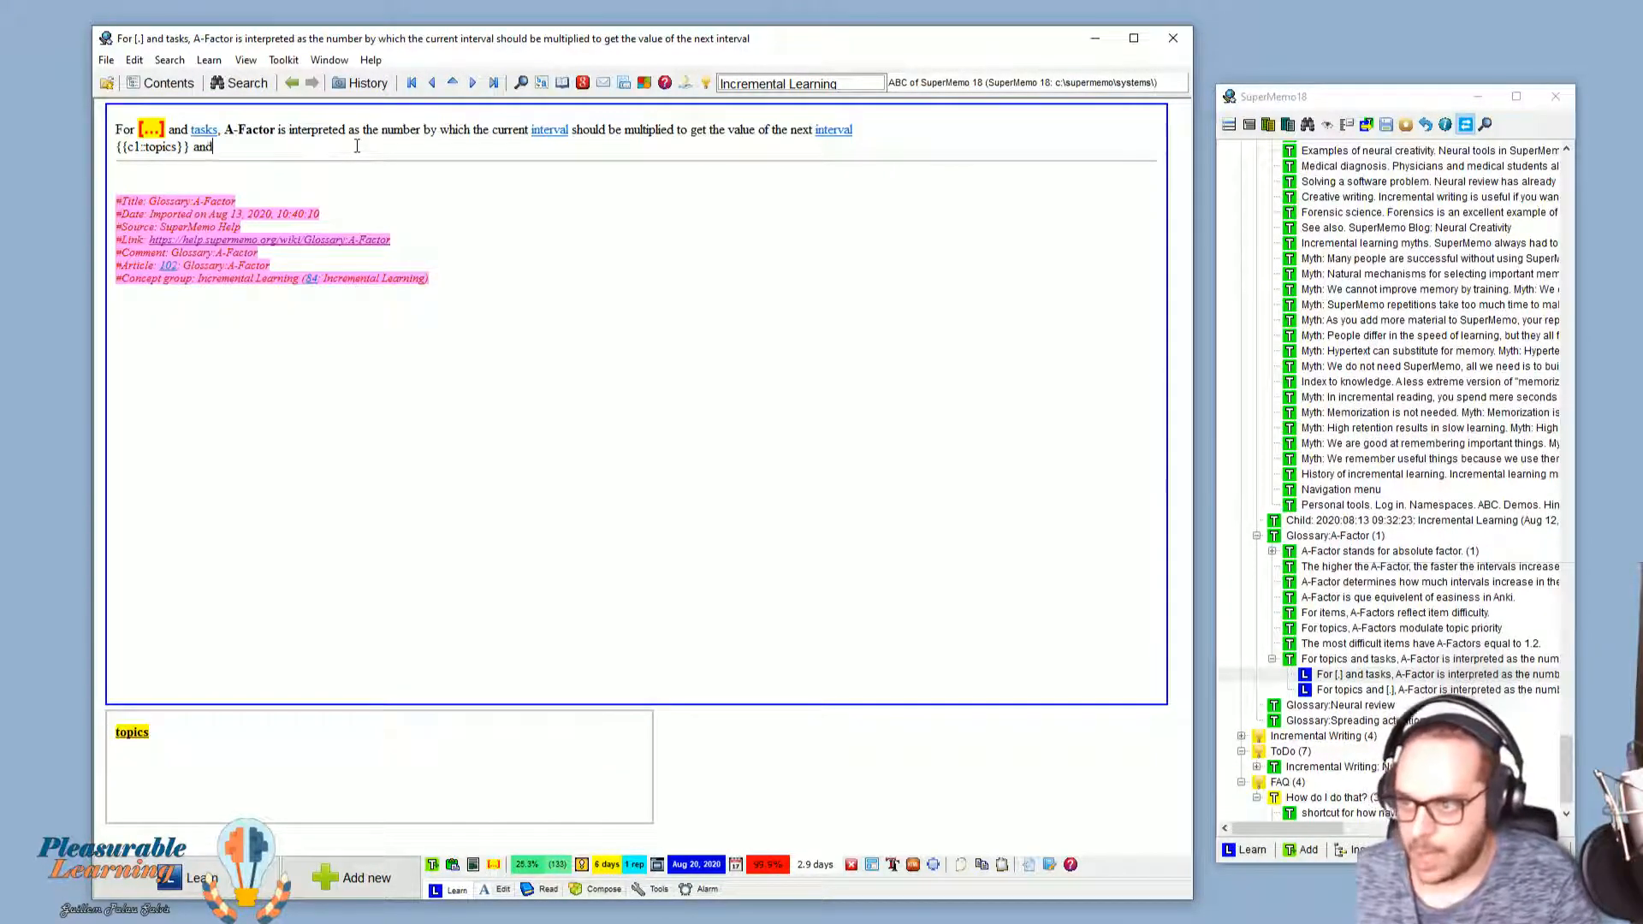
{"action": "type", "text": " {{"}
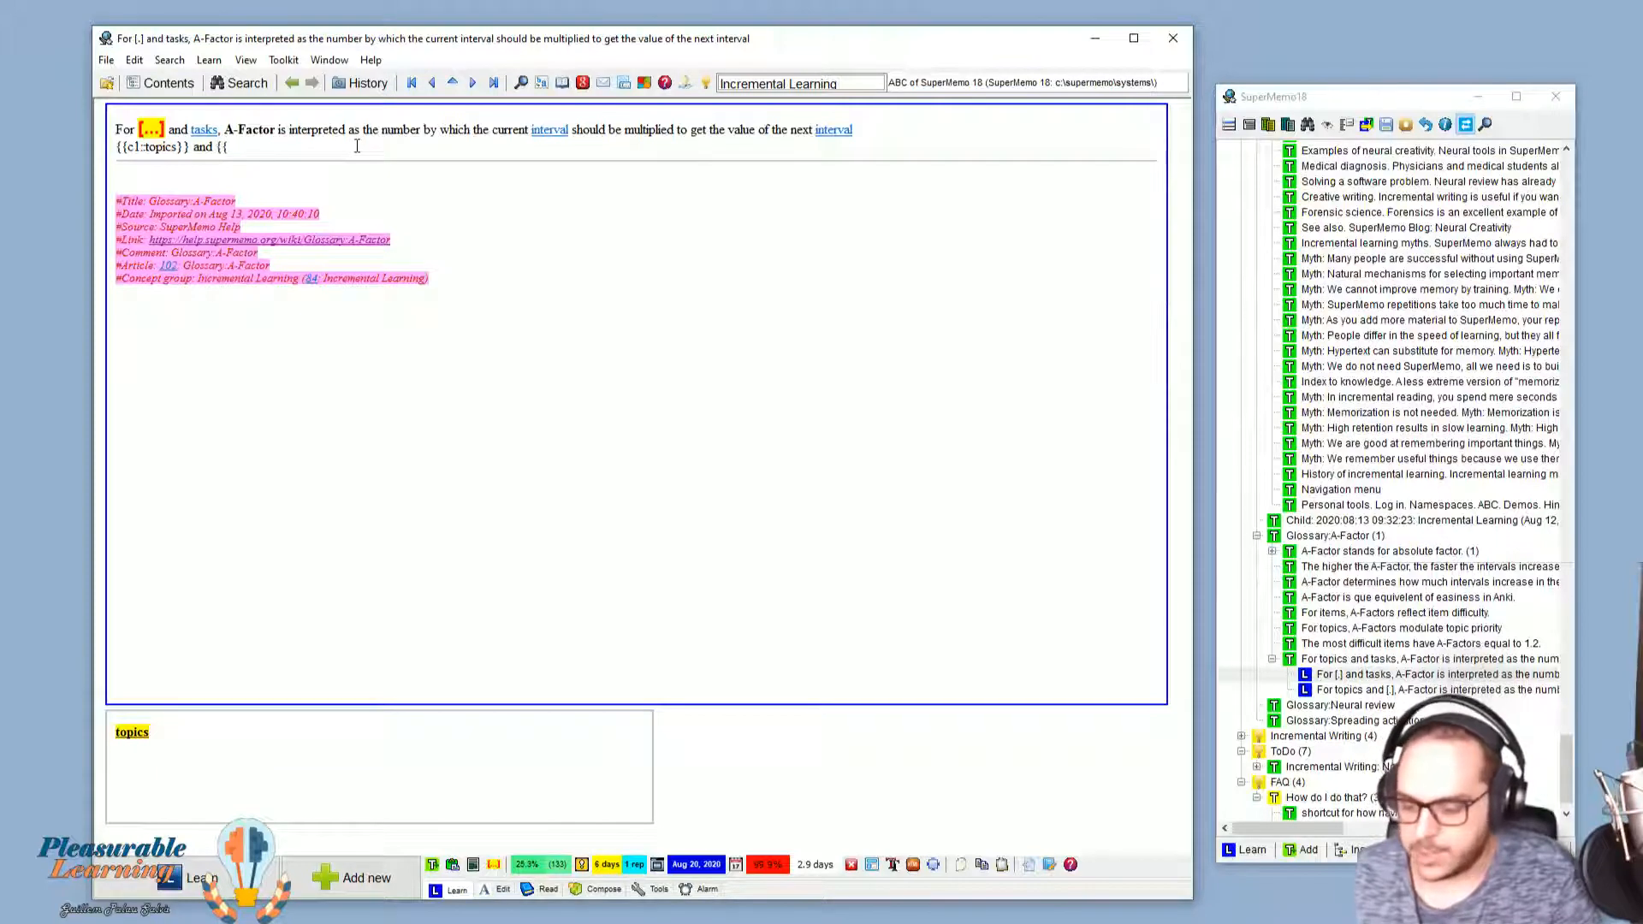
{"action": "type", "text": "c1::taks"}
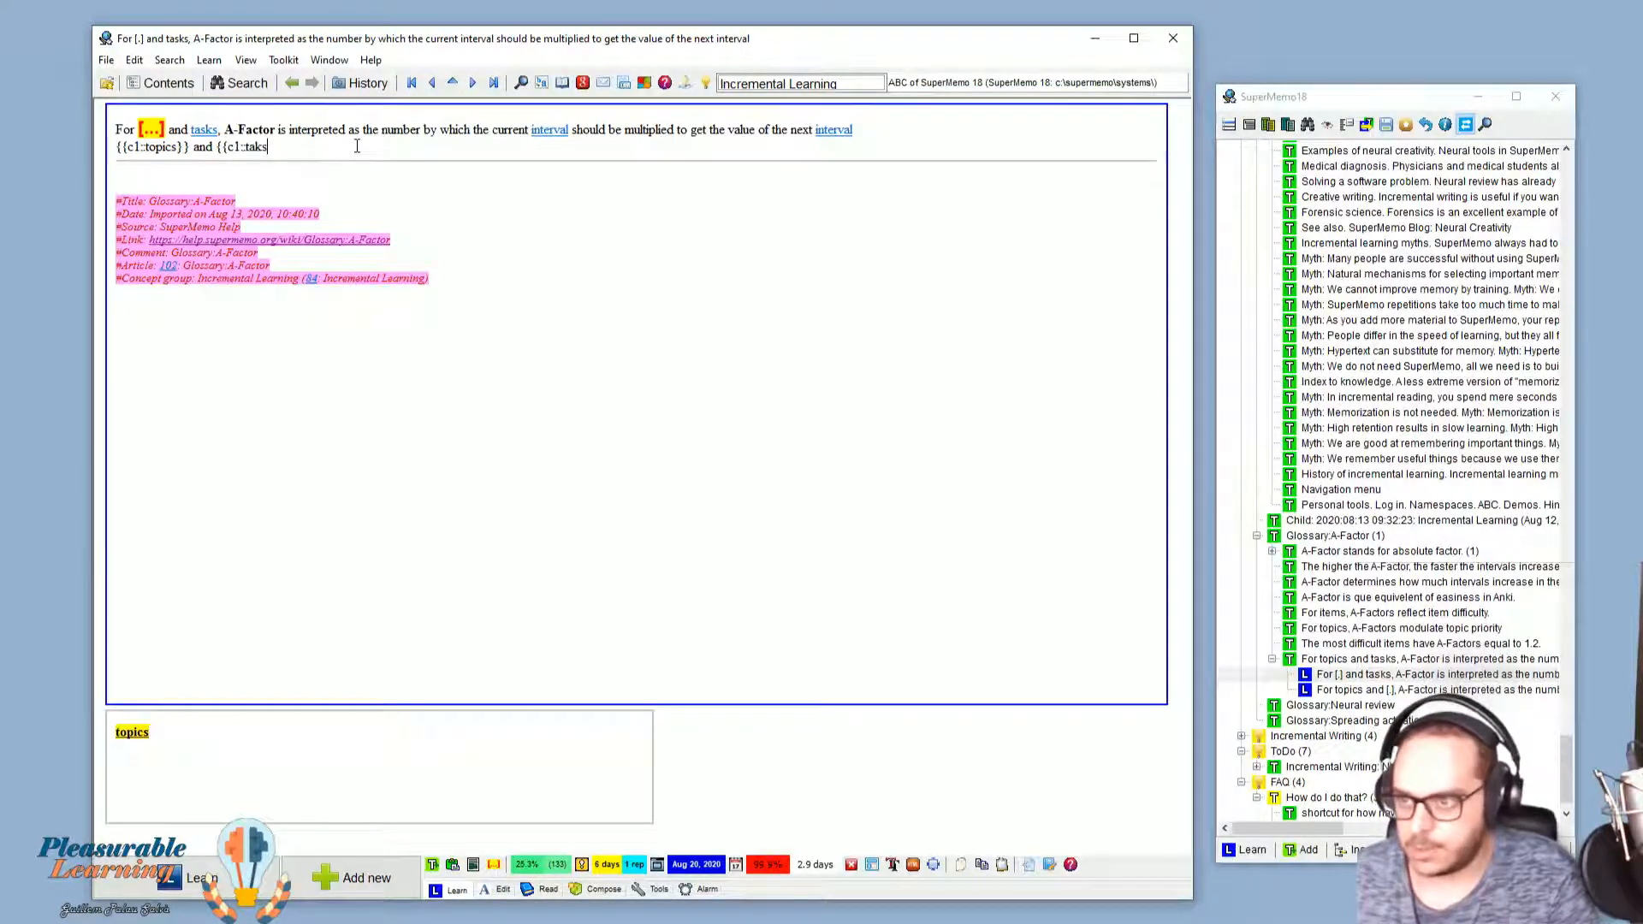
{"action": "key", "text": "BackSpace"}
{"action": "key", "text": "BackSpace"}
{"action": "key", "text": "BackSpace"}
{"action": "type", "text": "s"}
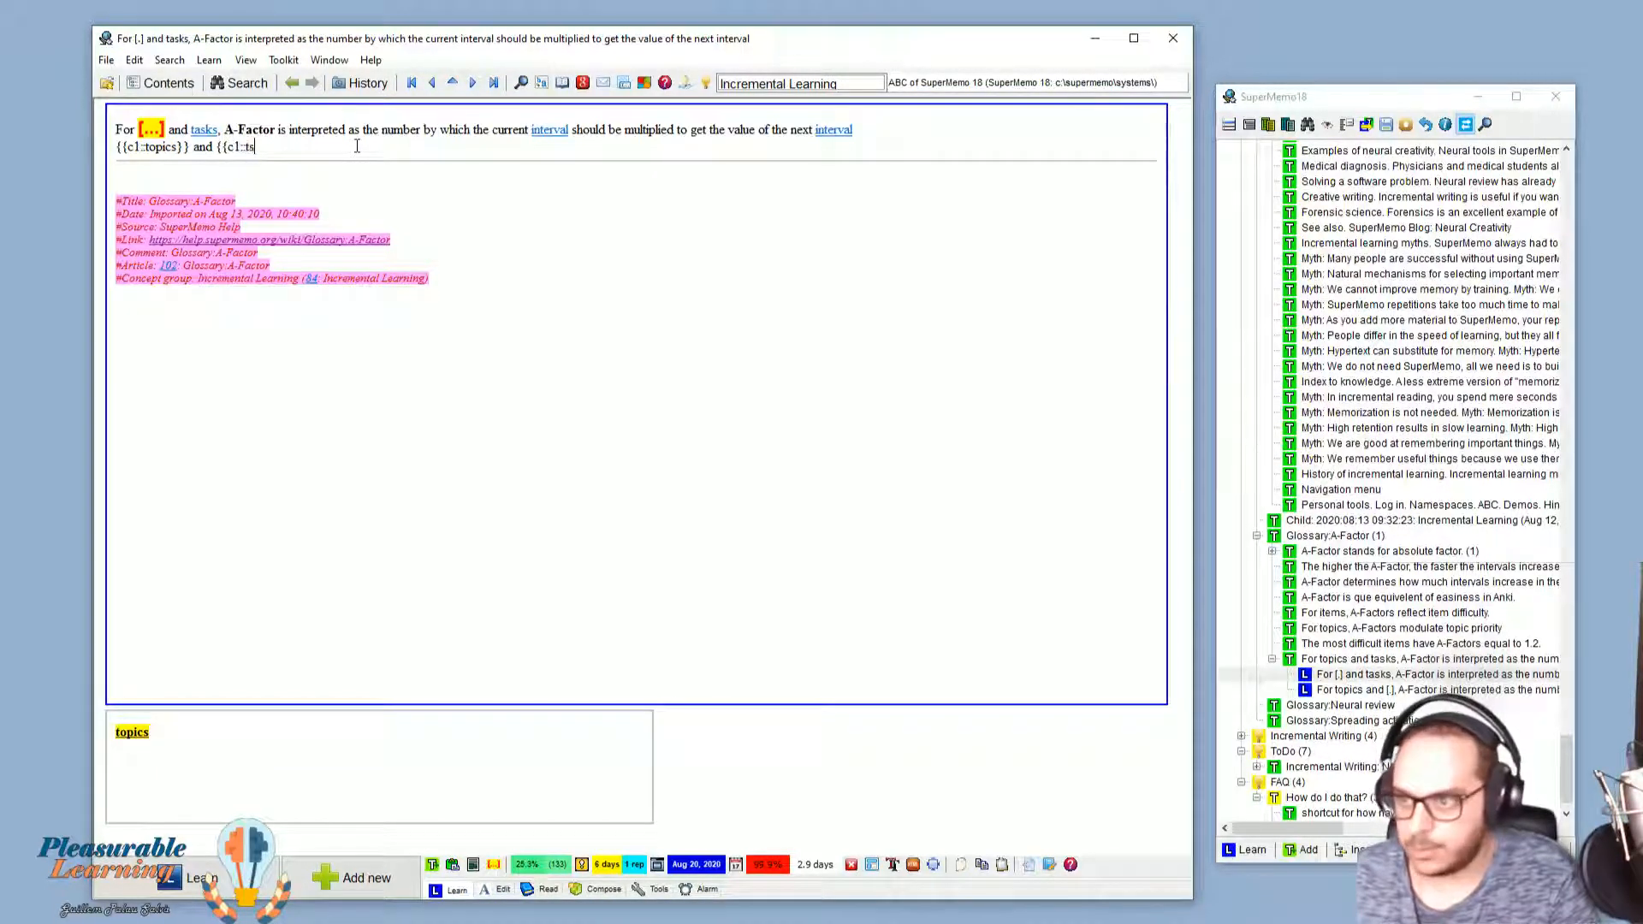
{"action": "key", "text": "BackSpace"}
{"action": "type", "text": "asks}}"}
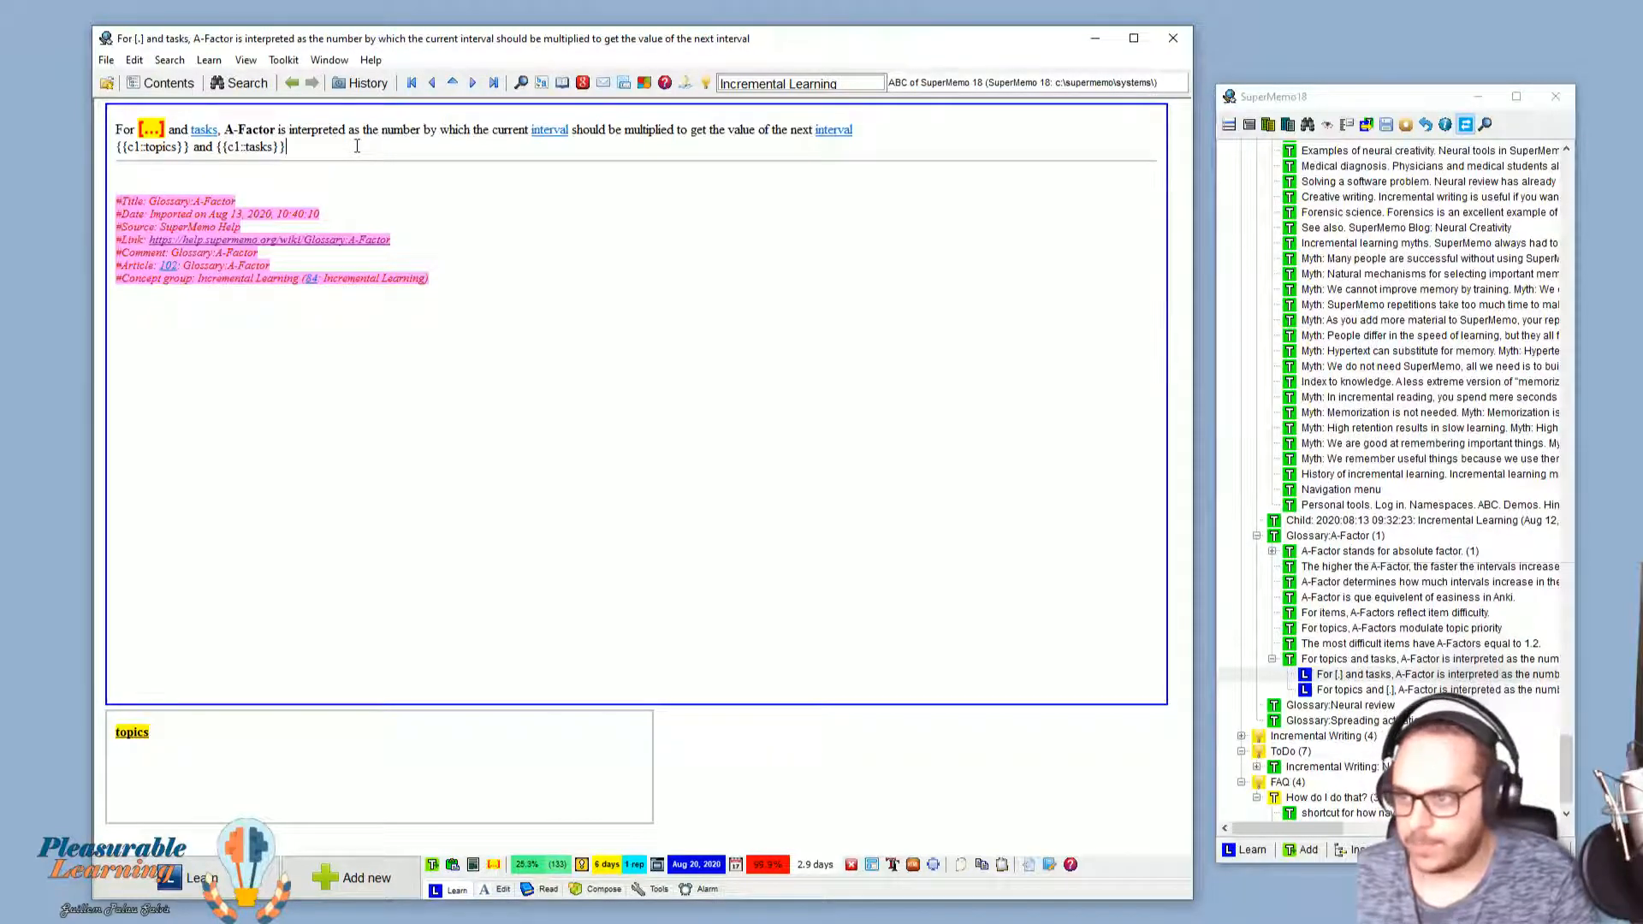
Step: Extend the example cloze line with filler text and a second cloze, "{{c2::current interval}}"
{"action": "type", "text": " ndddlkdldlkdkdd"}
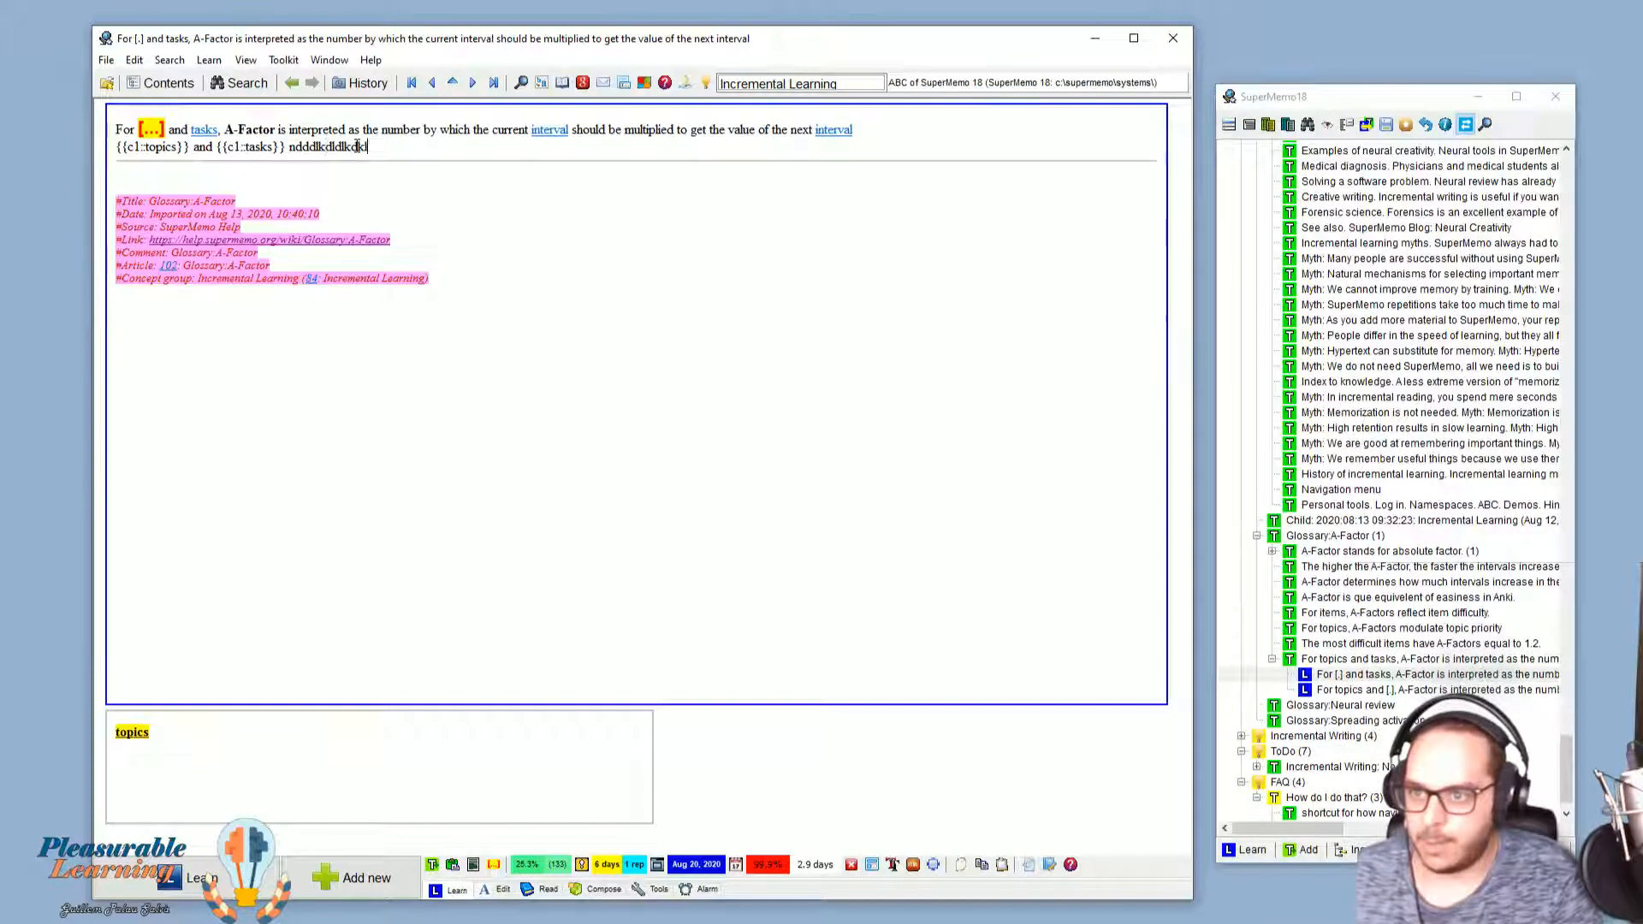
{"action": "type", "text": " {{"}
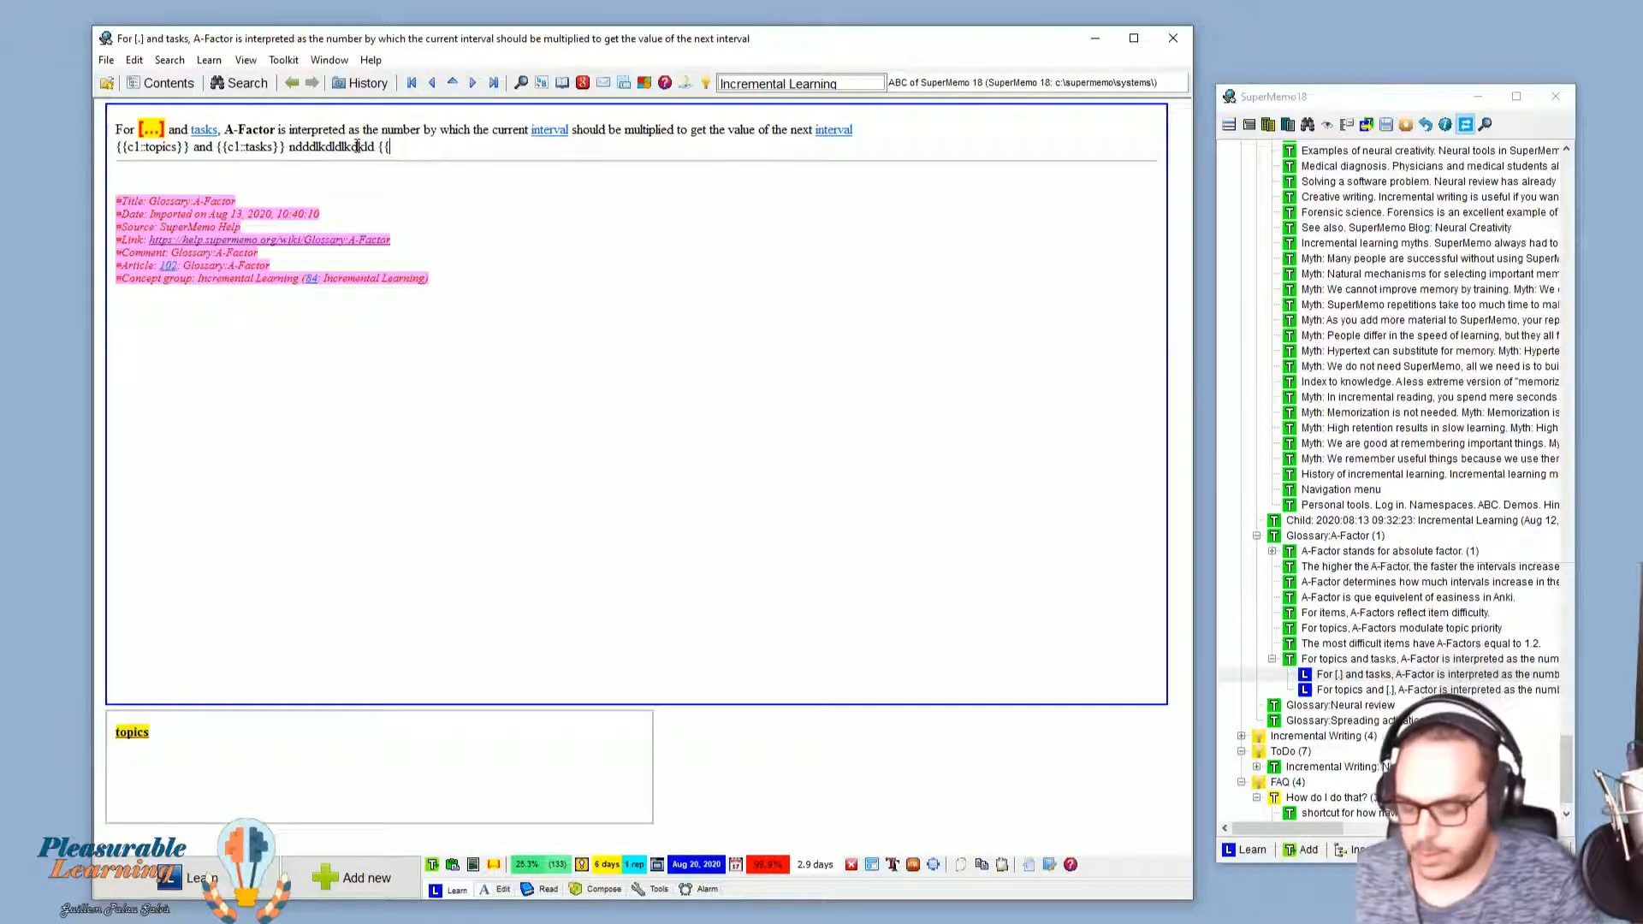
{"action": "type", "text": "c2::cu"}
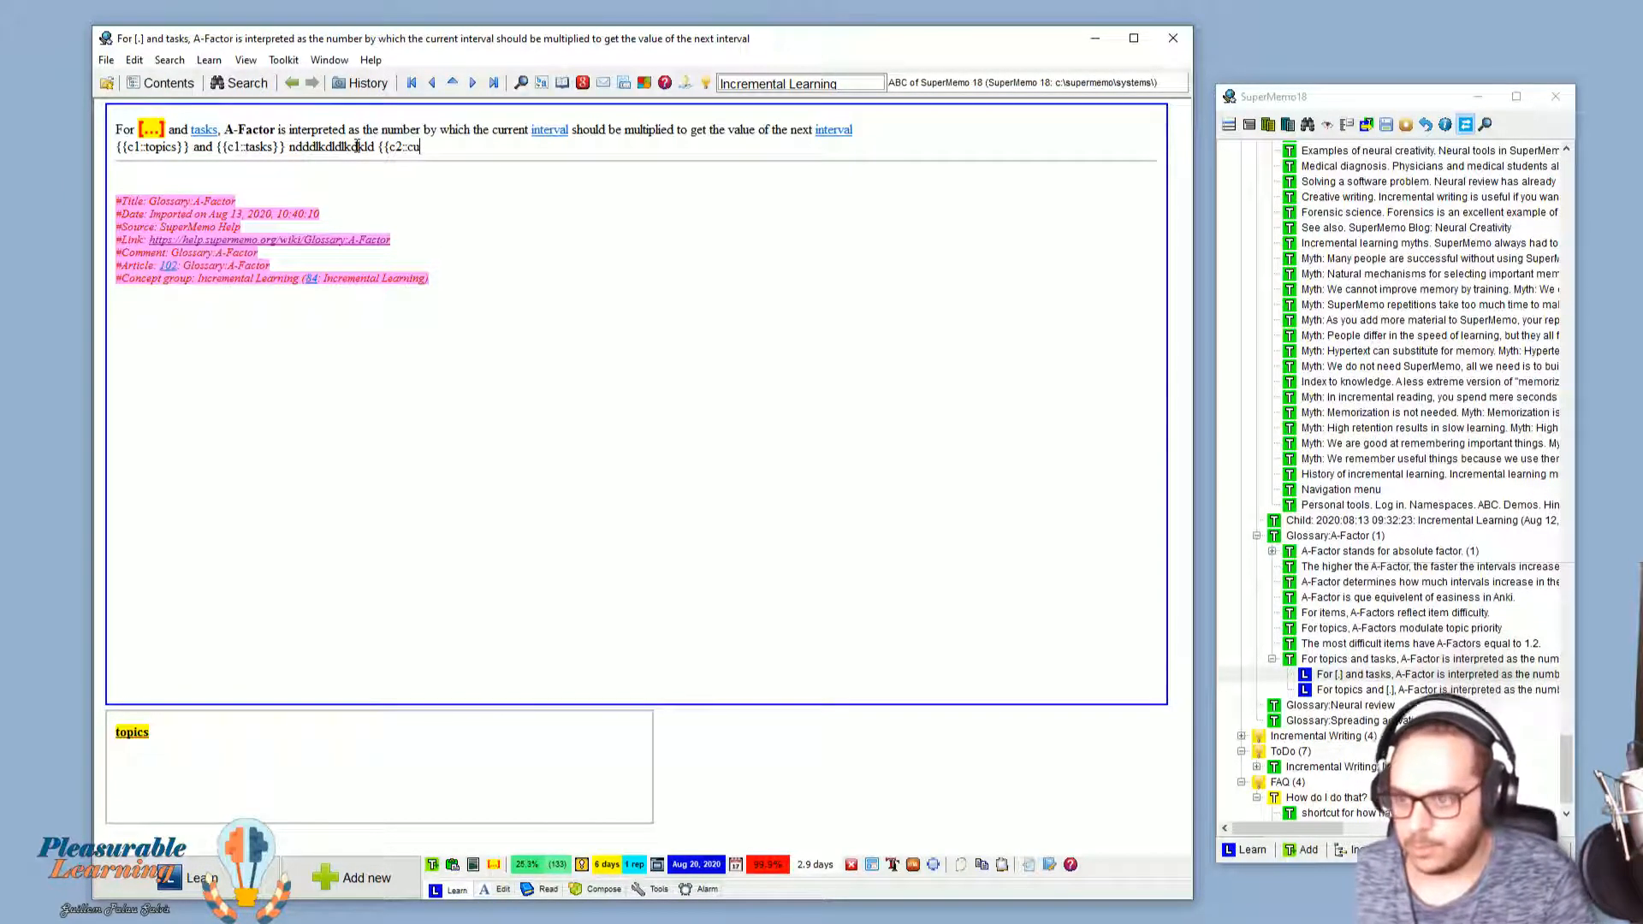
{"action": "type", "text": "rrent inter"}
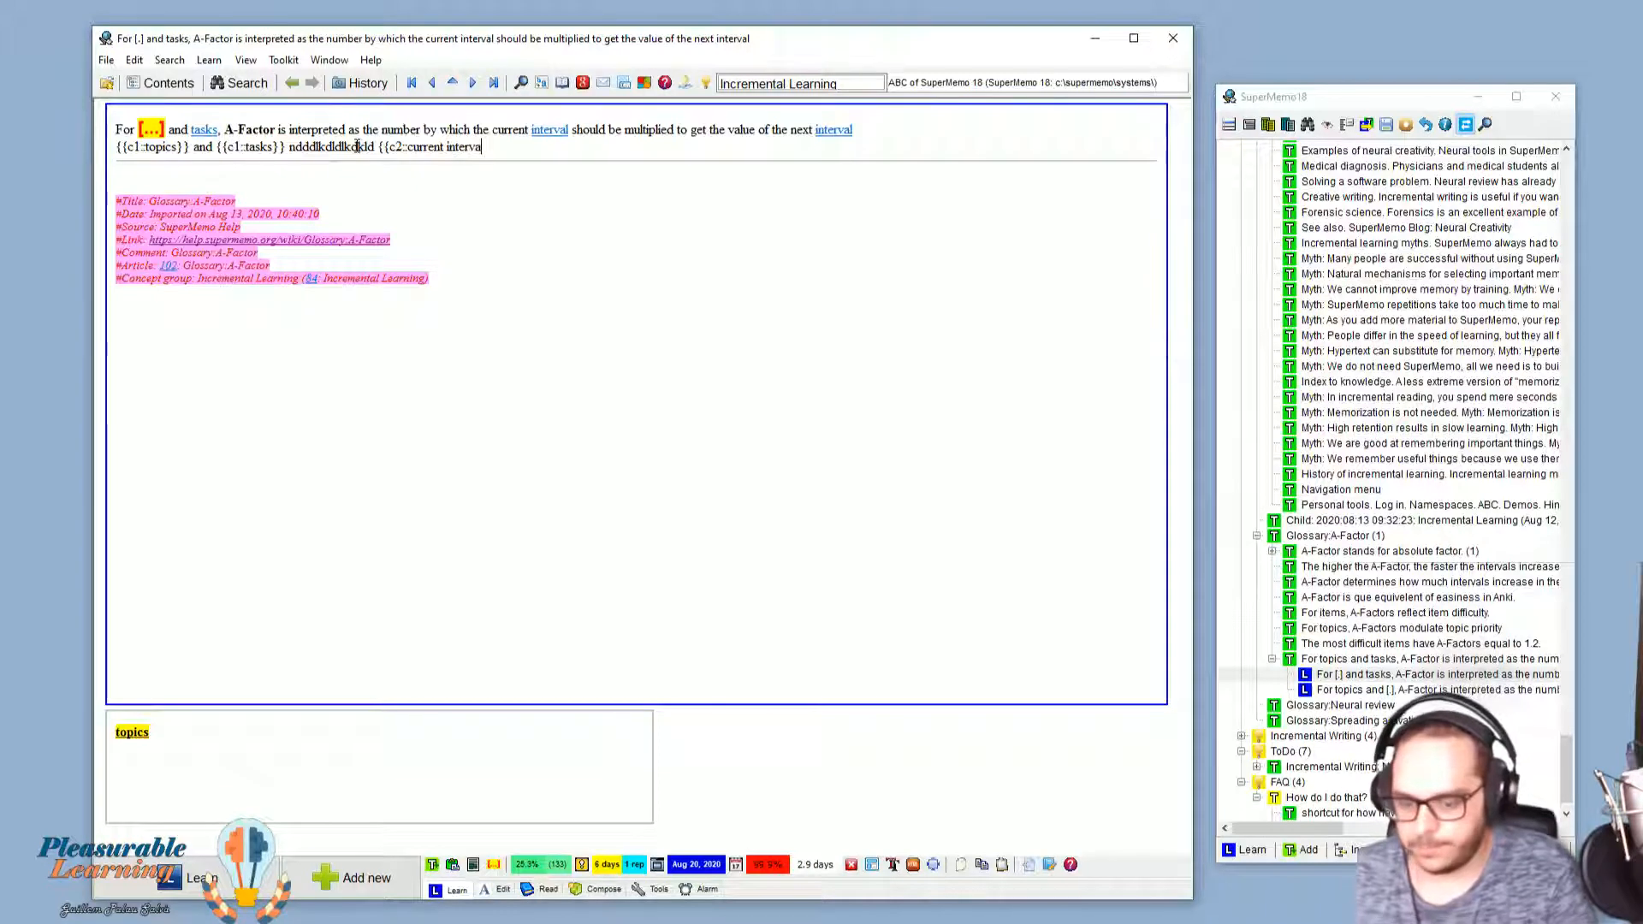
{"action": "type", "text": "va"}
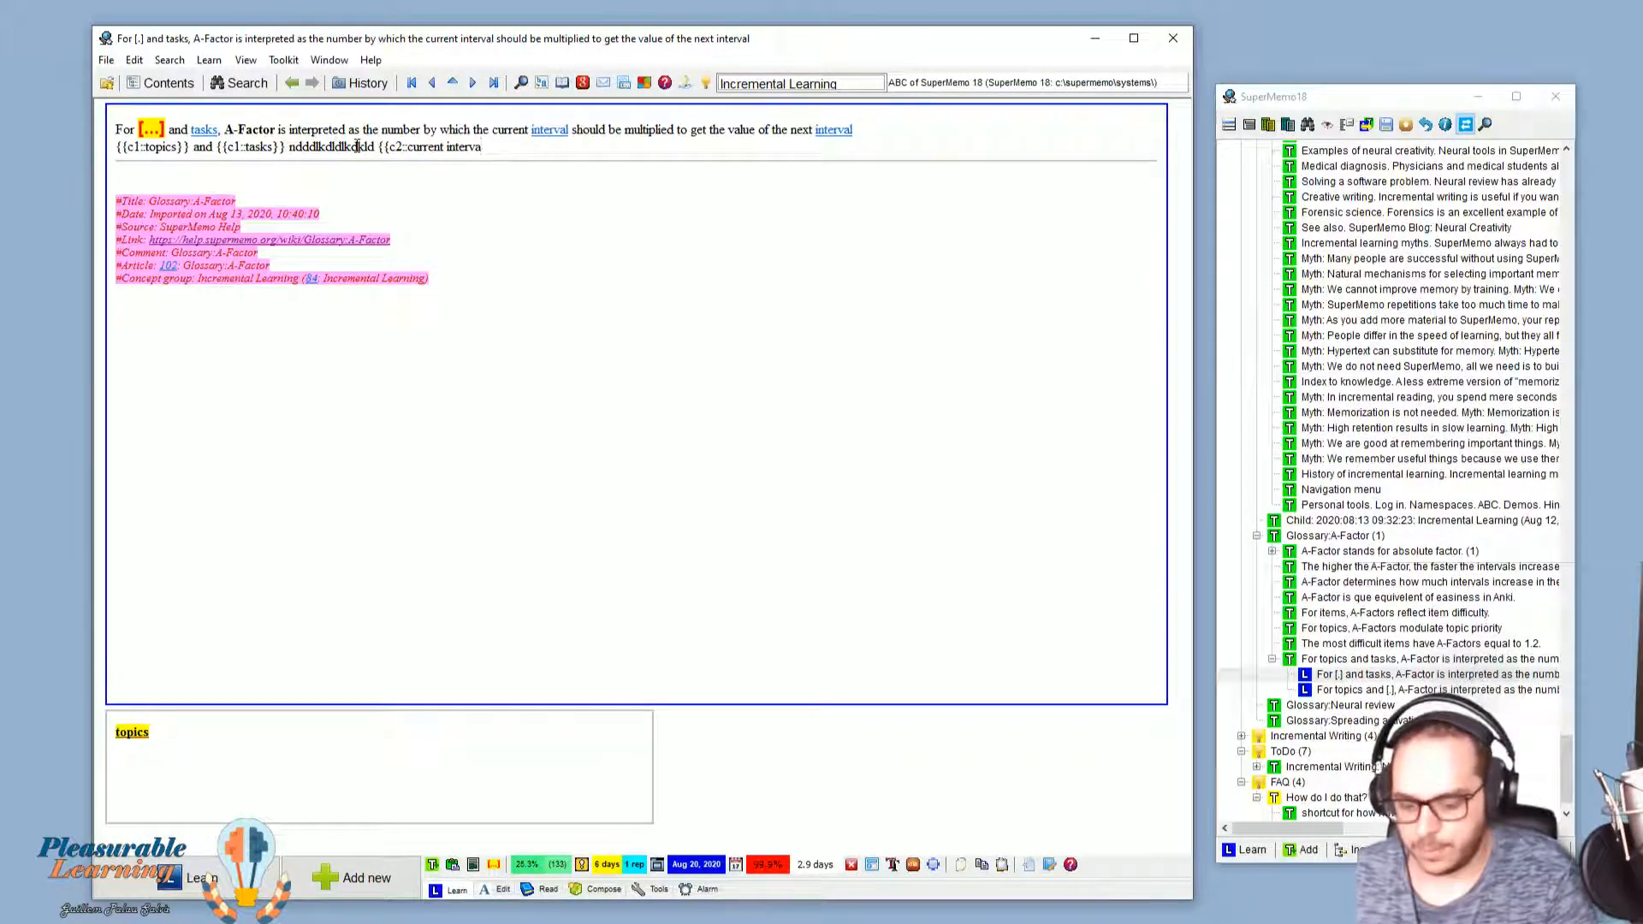
{"action": "type", "text": "l}}"}
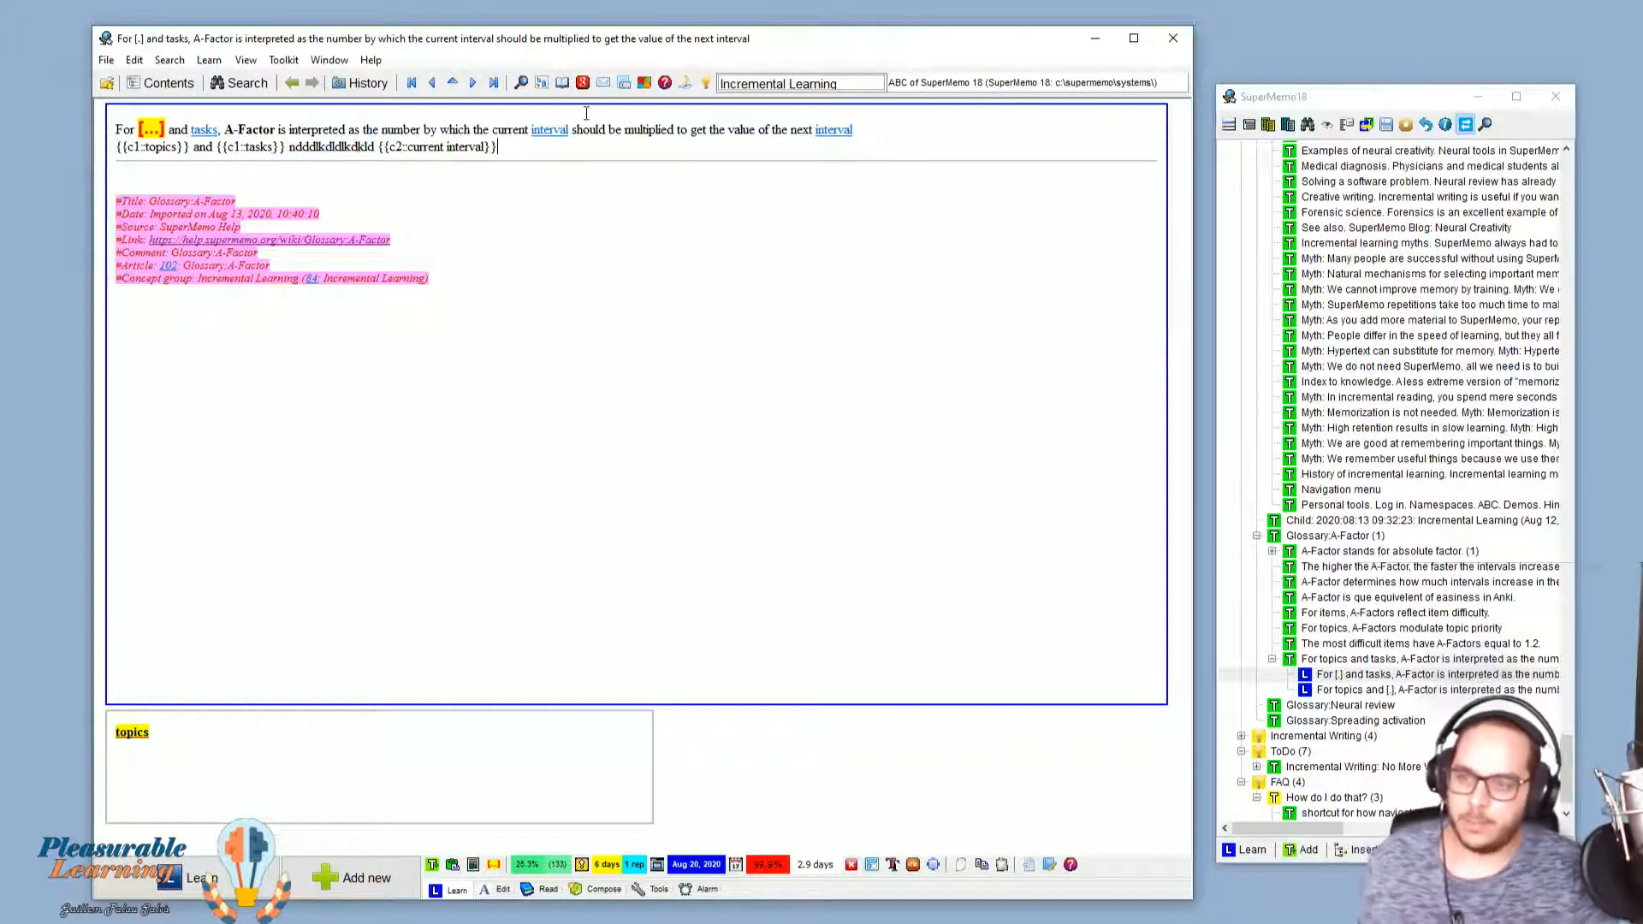
Step: Point out the c2 and c1 parts of the example cloze line, and delete the whole line below the question sentence
{"action": "left_click_drag", "start_coordinate": [496, 144], "coordinate": [384, 147]}
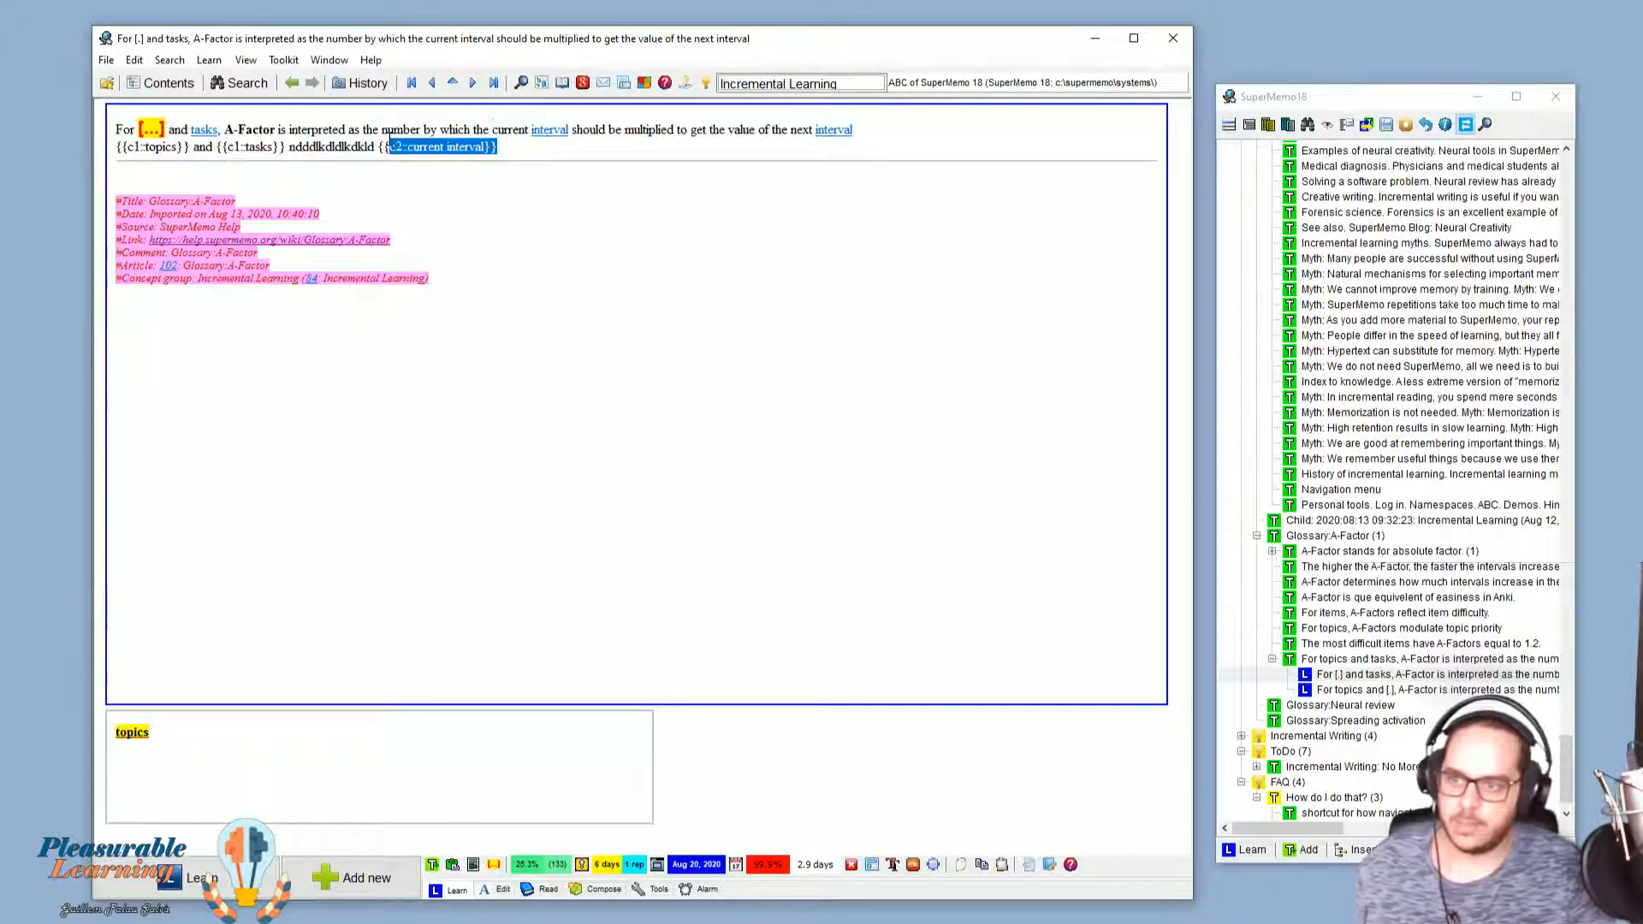
{"action": "left_click", "coordinate": [274, 158]}
{"action": "key", "text": "shift+Home"}
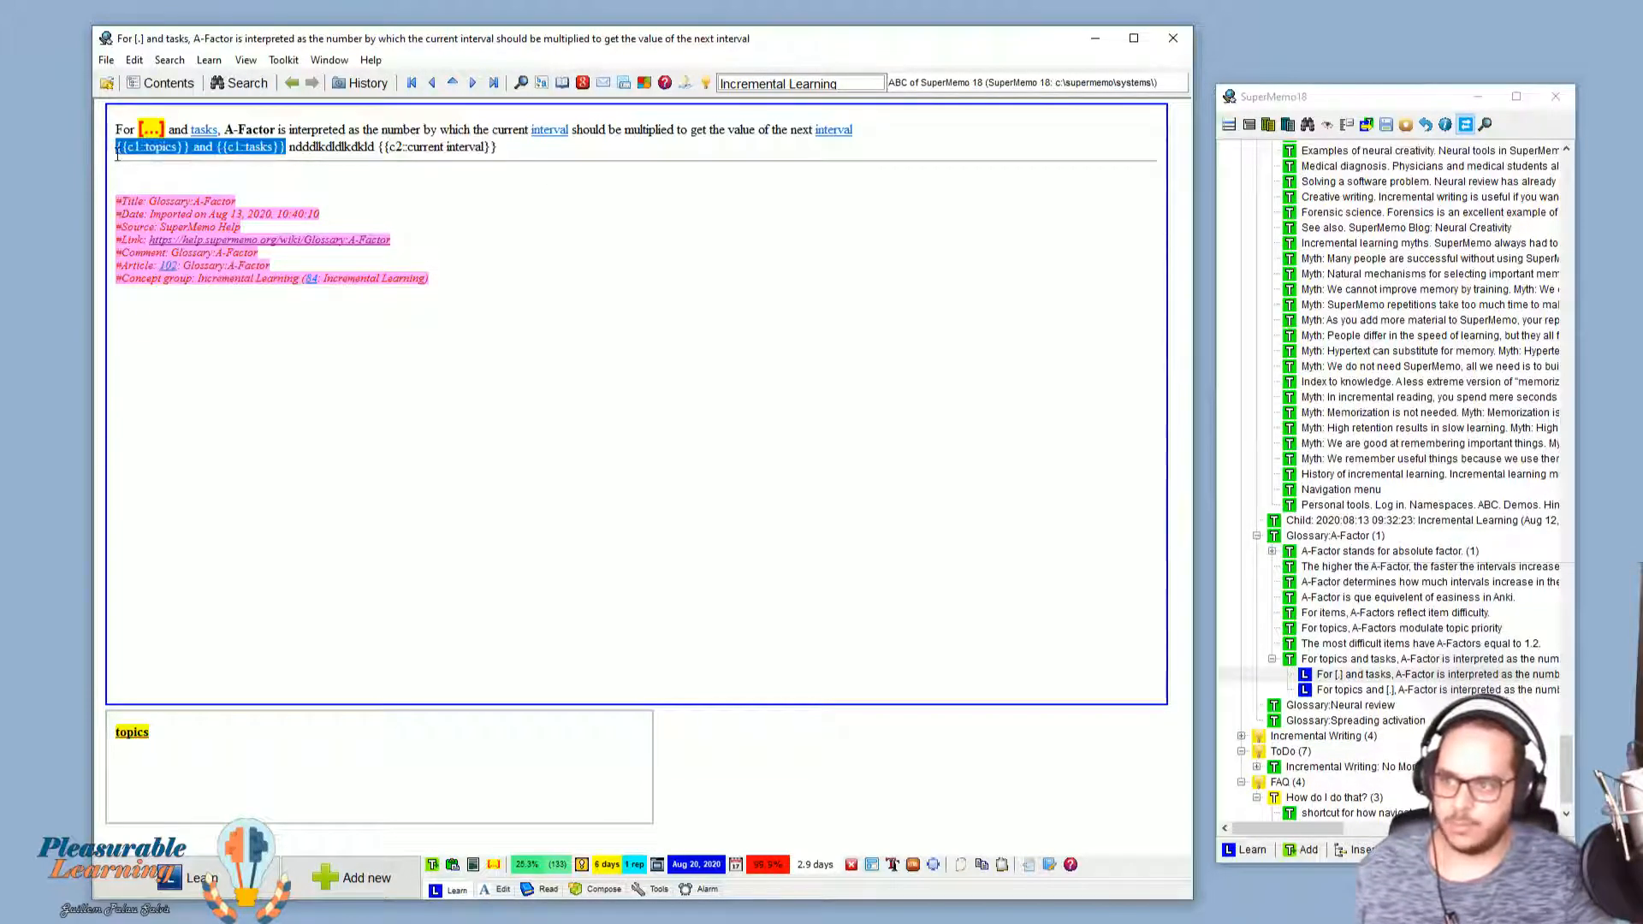
{"action": "key", "text": "Left"}
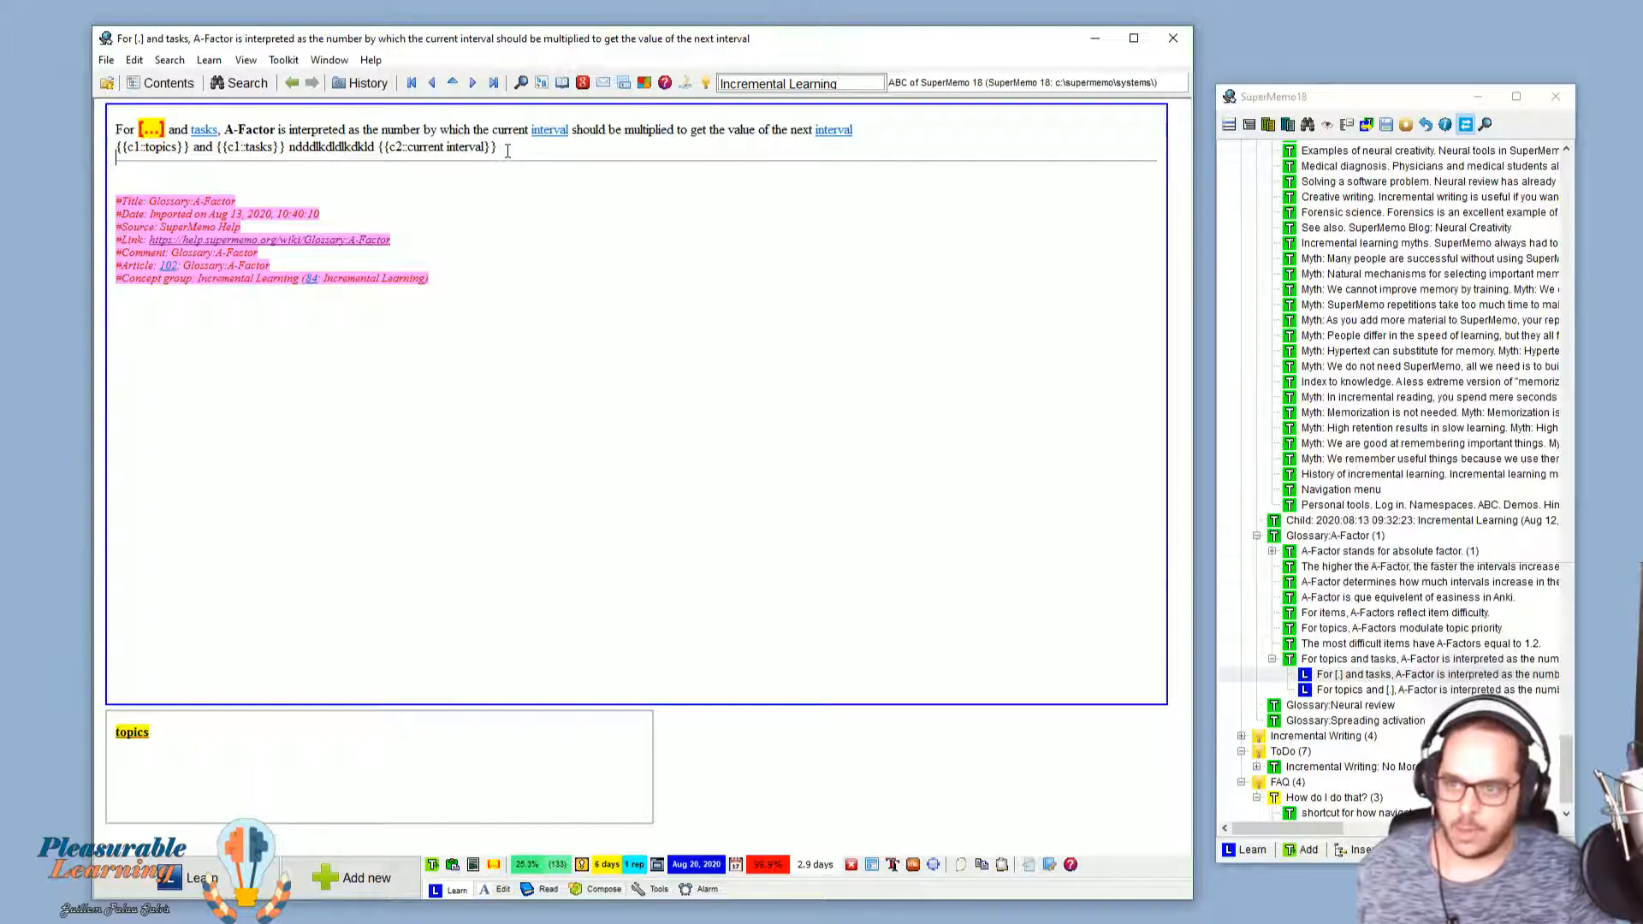
{"action": "left_click_drag", "start_coordinate": [511, 145], "coordinate": [85, 147]}
{"action": "key", "text": "Delete"}
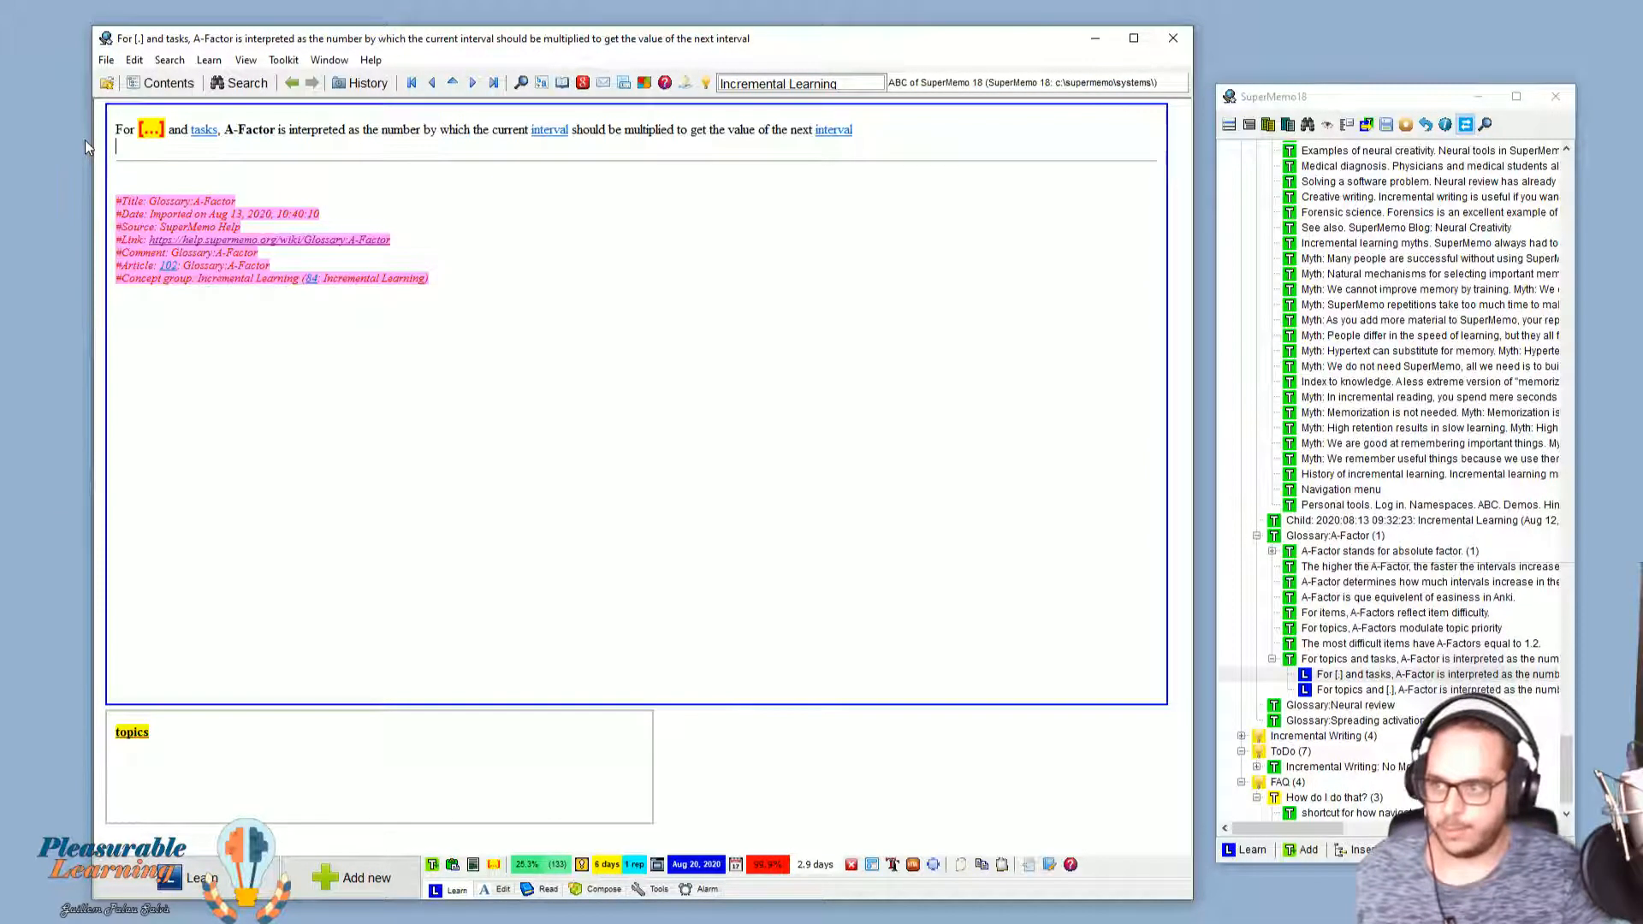
Step: Create a third cloze item from the "For topics and tasks" A-Factor extract, hiding the whole phrase "topics and tasks"
{"action": "left_click", "coordinate": [1349, 665]}
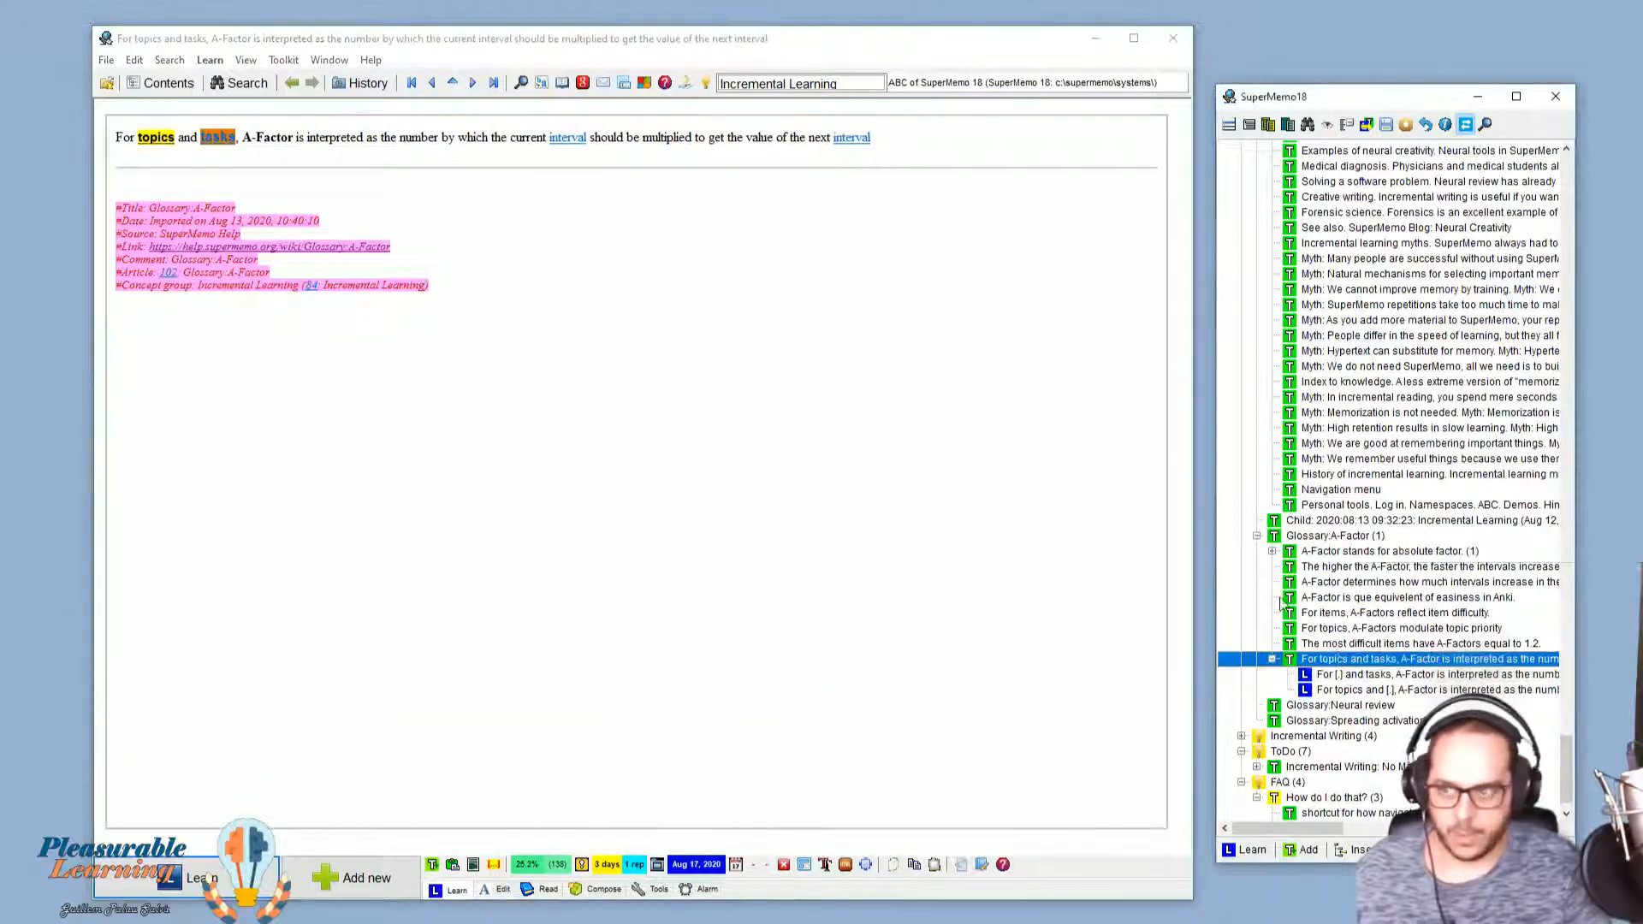
{"action": "left_click", "coordinate": [293, 165]}
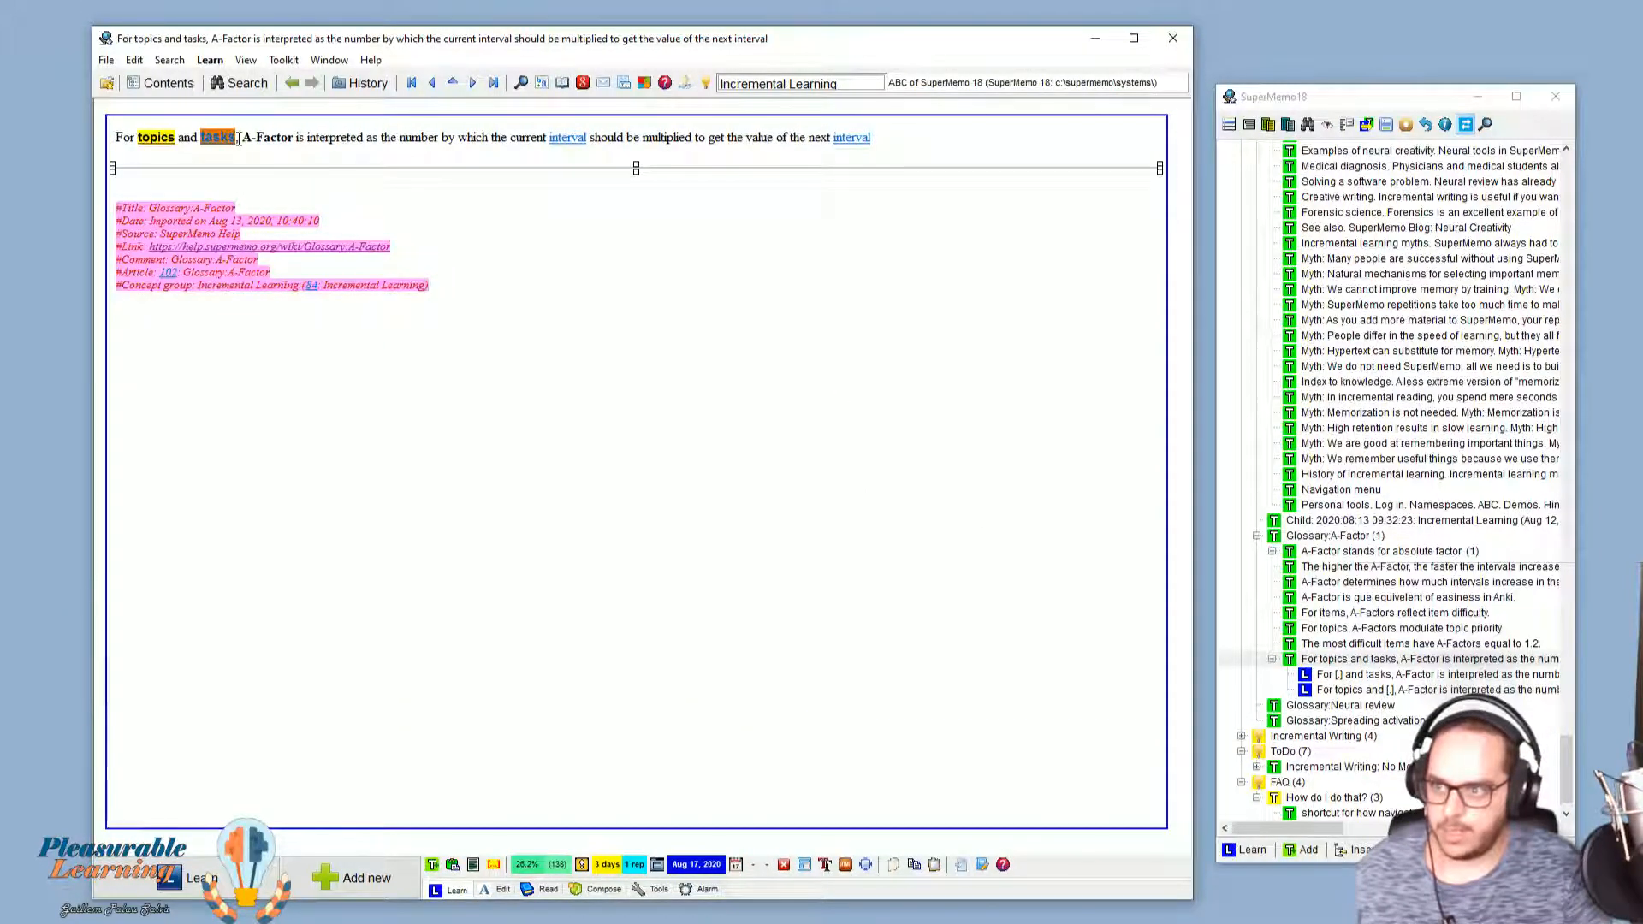
{"action": "left_click", "coordinate": [237, 139]}
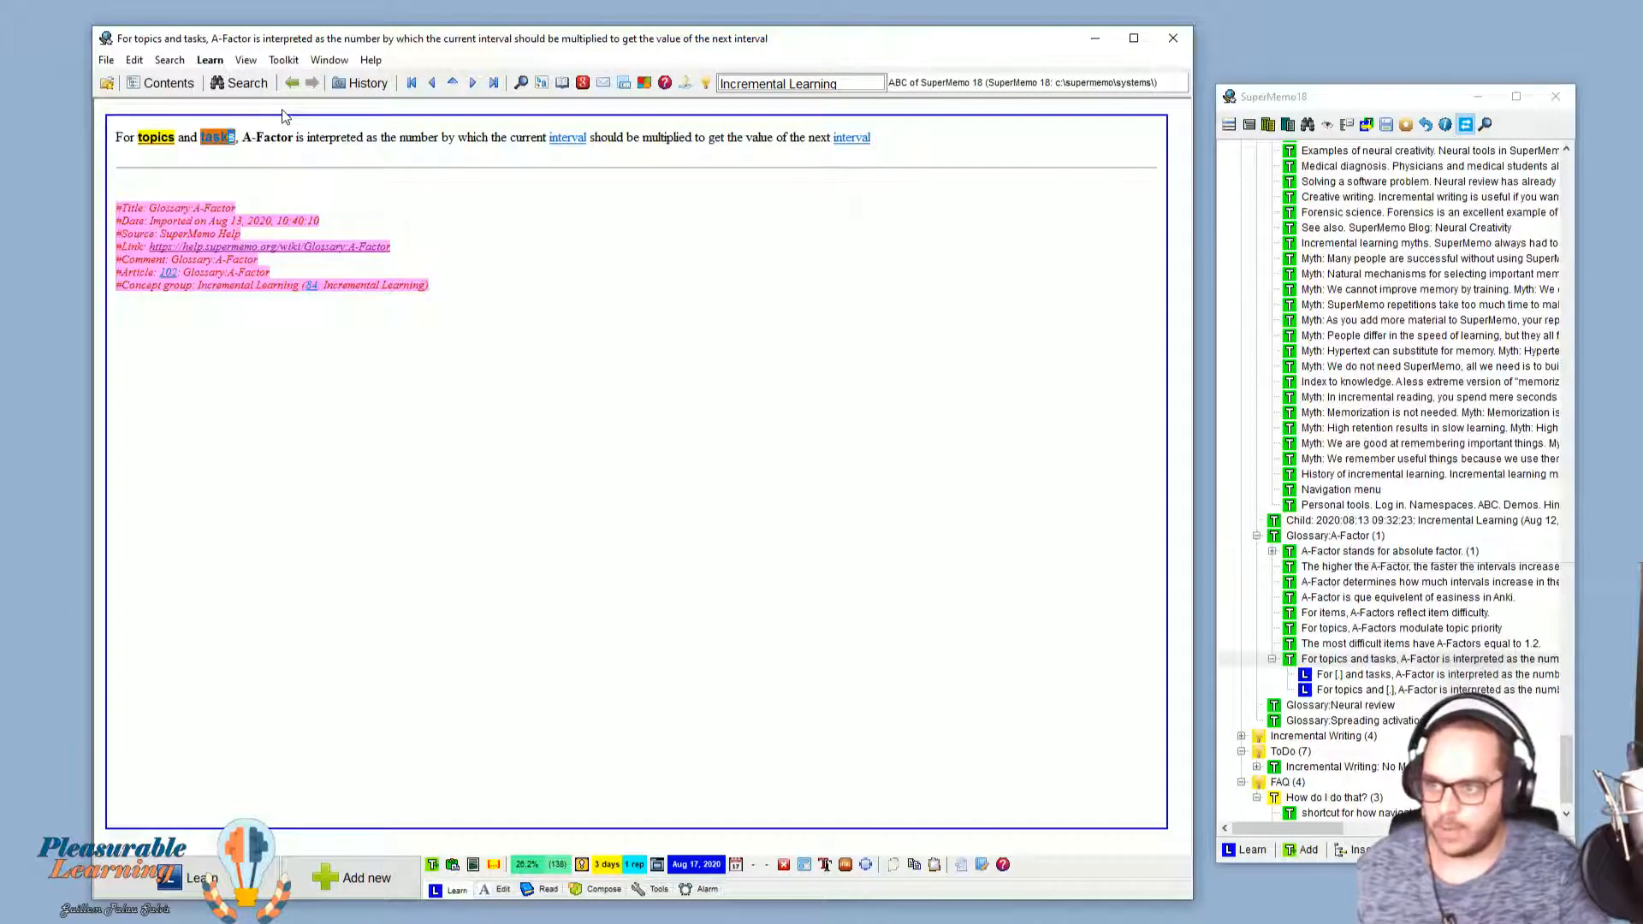
{"action": "key", "text": "ctrl+shift+Left"}
{"action": "key", "text": "ctrl+shift+Left"}
{"action": "key", "text": "shift+Left"}
{"action": "key", "text": "shift+Left"}
{"action": "key", "text": "shift+Left"}
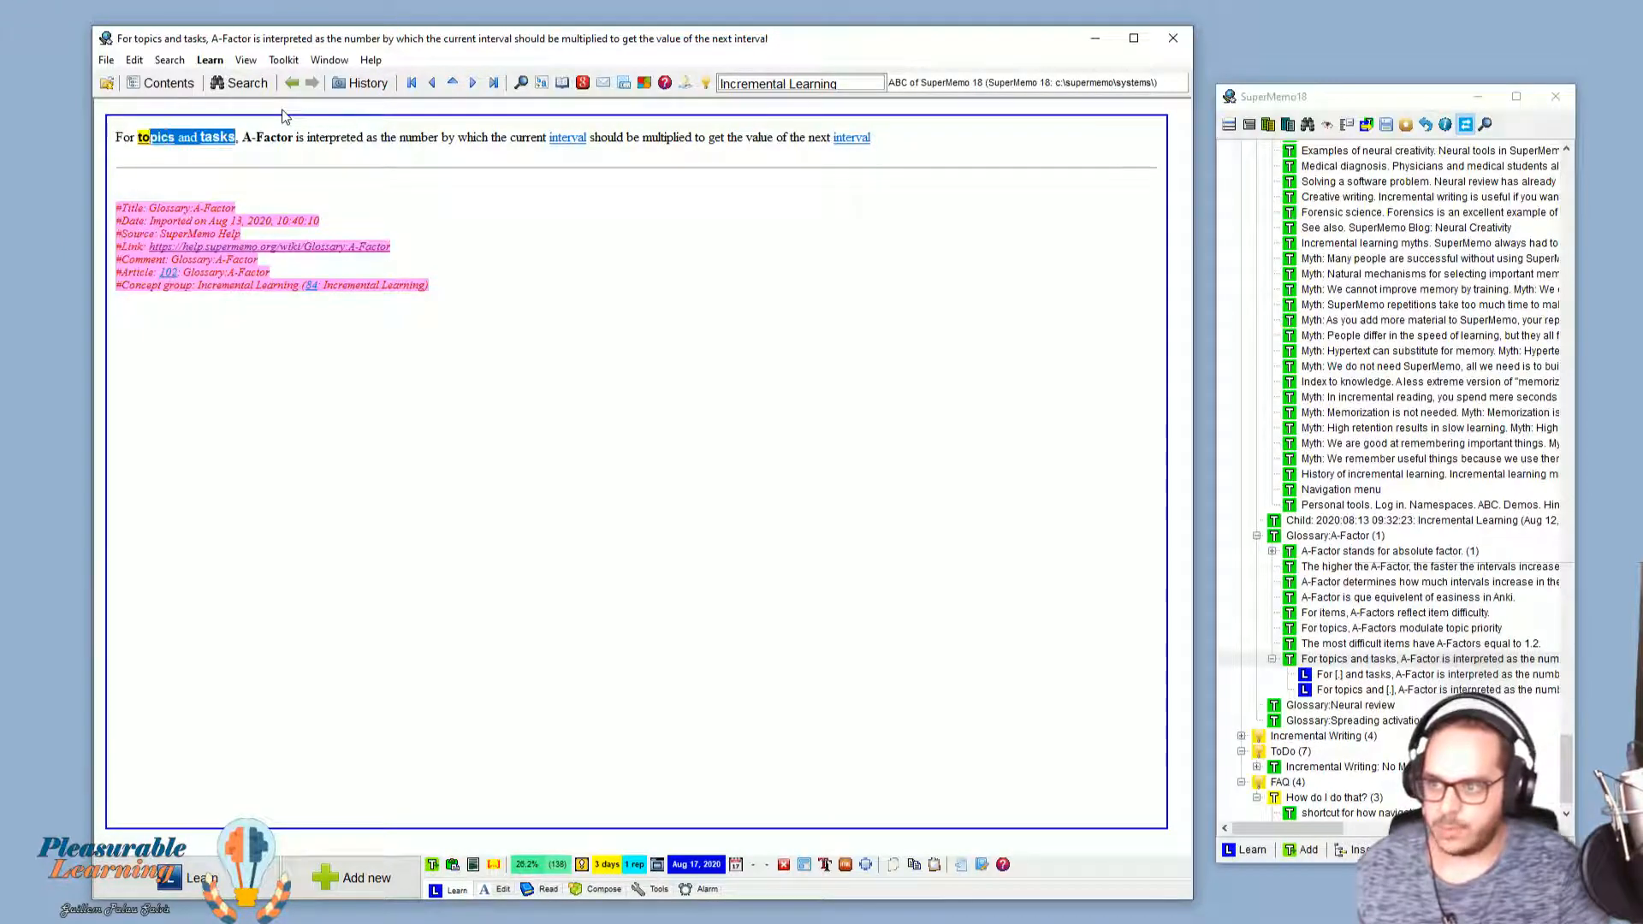
{"action": "key", "text": "shift+Left"}
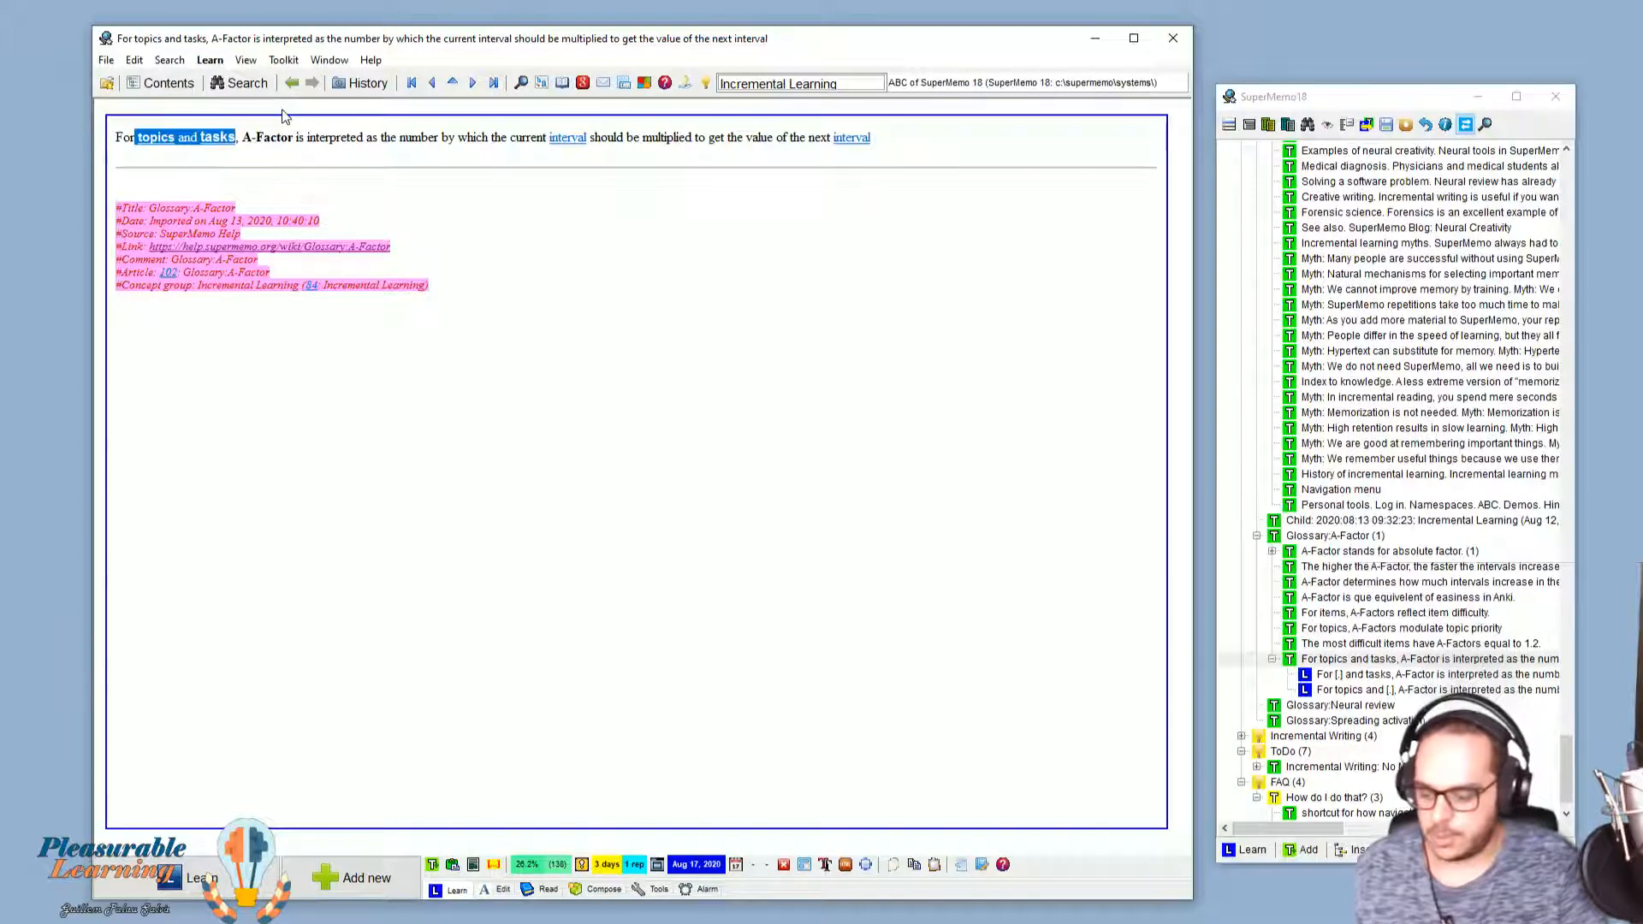
{"action": "key", "text": "alt+z"}
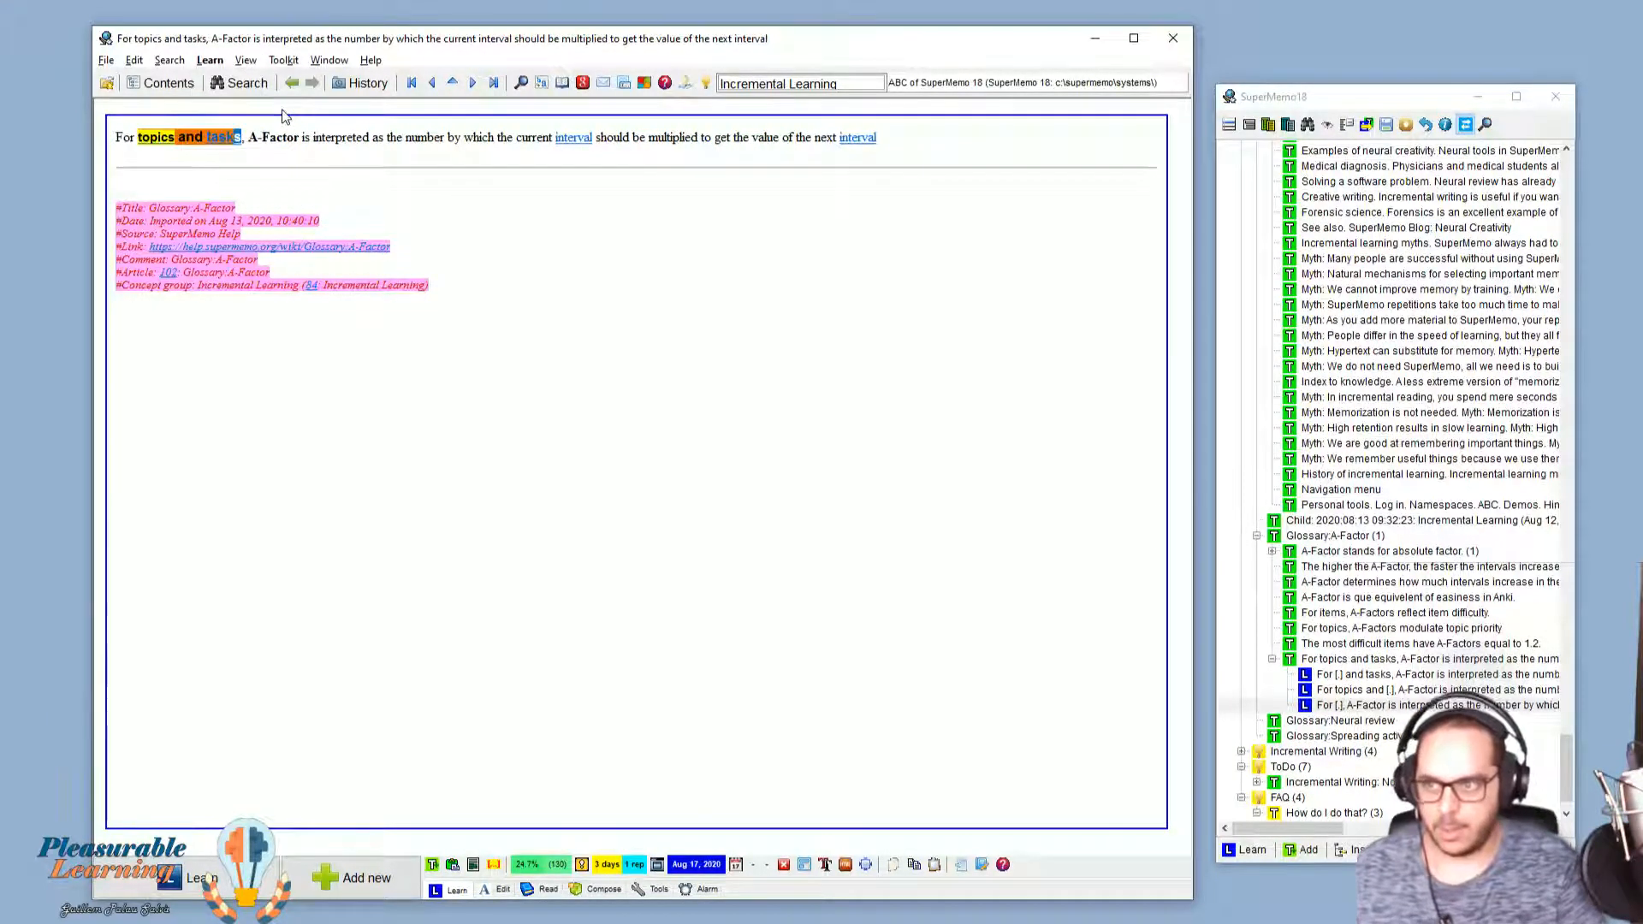
Step: Open the new cloze item that hides "topics and tasks" and add the hint "(and)" after its blank
{"action": "key", "text": "alt+Left"}
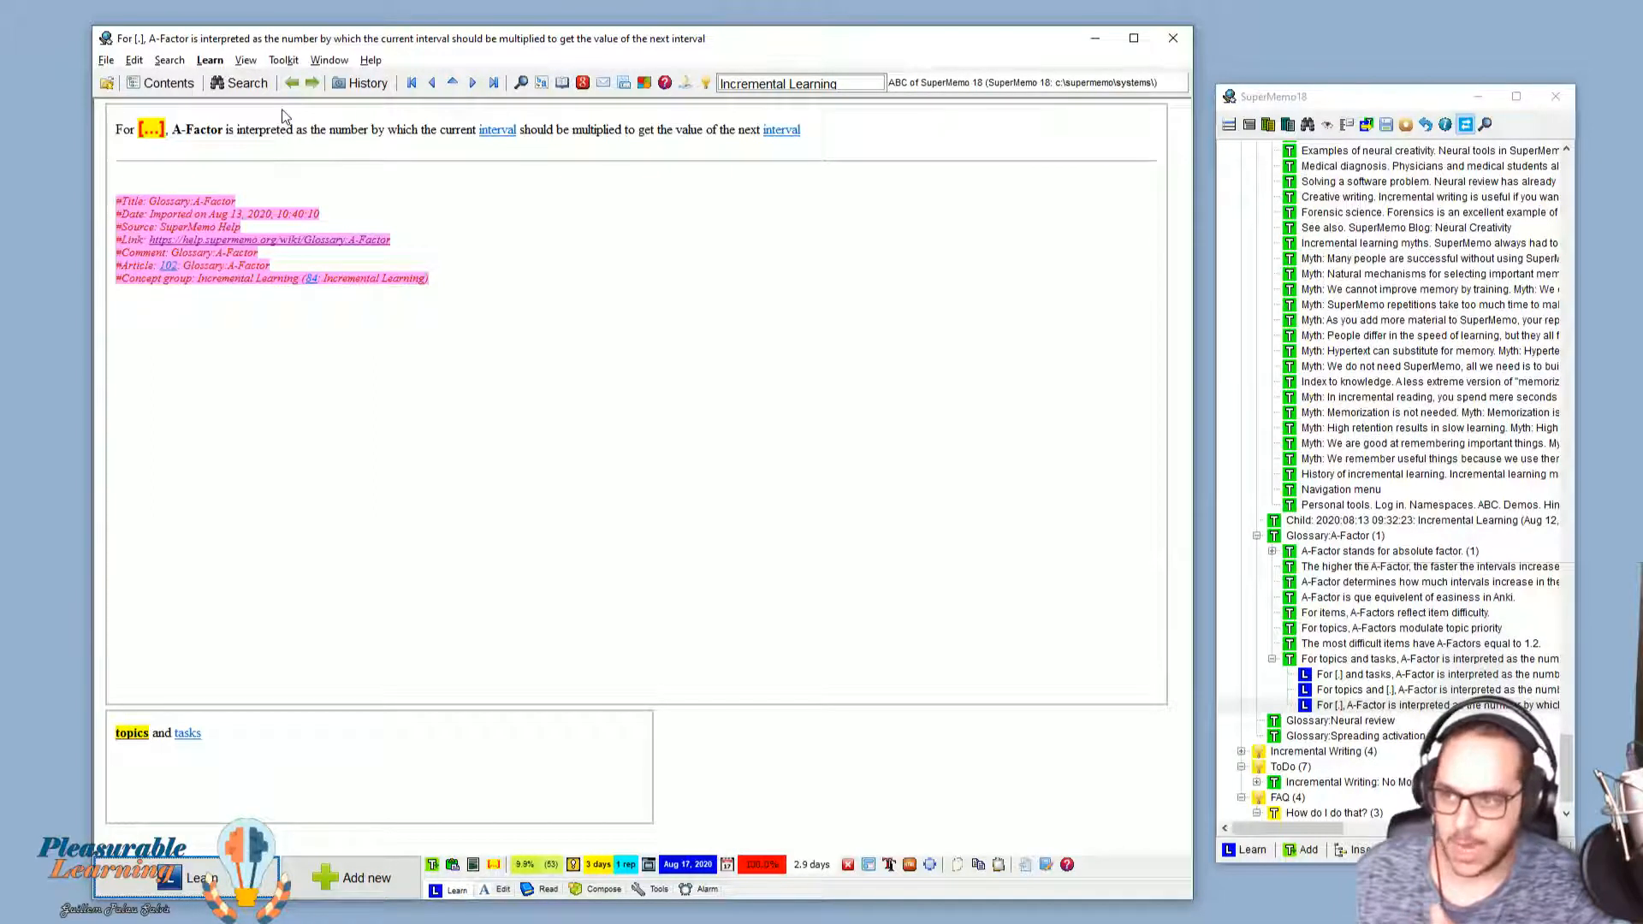
{"action": "left_click", "coordinate": [168, 130]}
{"action": "type", "text": "(and)"}
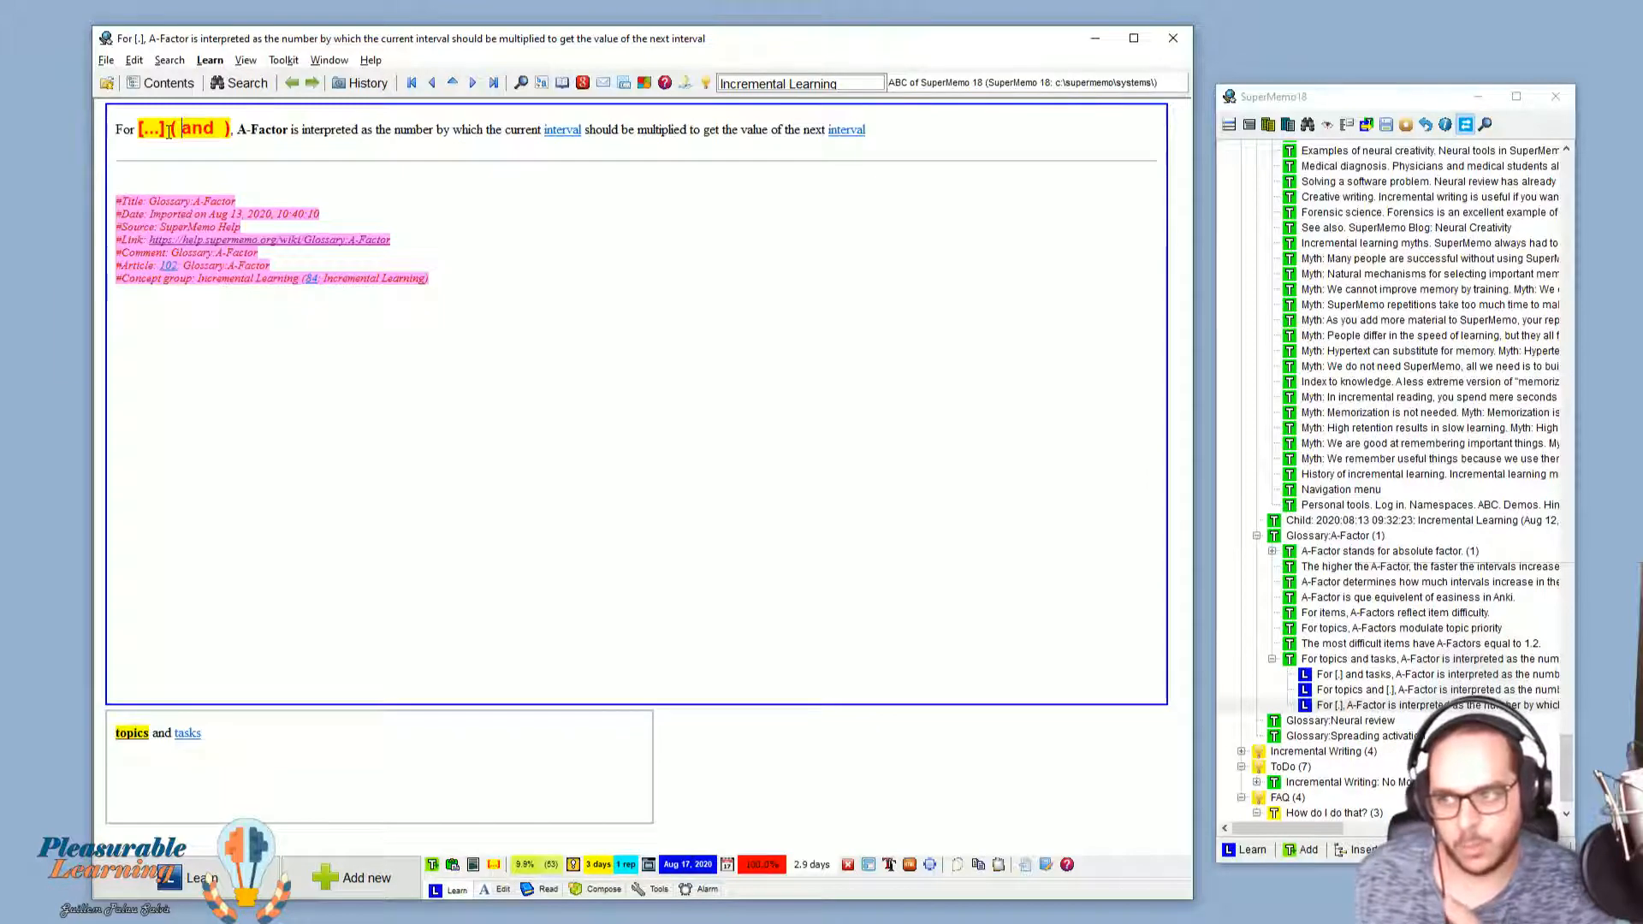
Step: Change the hint after the blank to "(#2)", without spaces inside the parentheses
{"action": "key", "text": "Delete"}
{"action": "key", "text": "Delete"}
{"action": "key", "text": "Delete"}
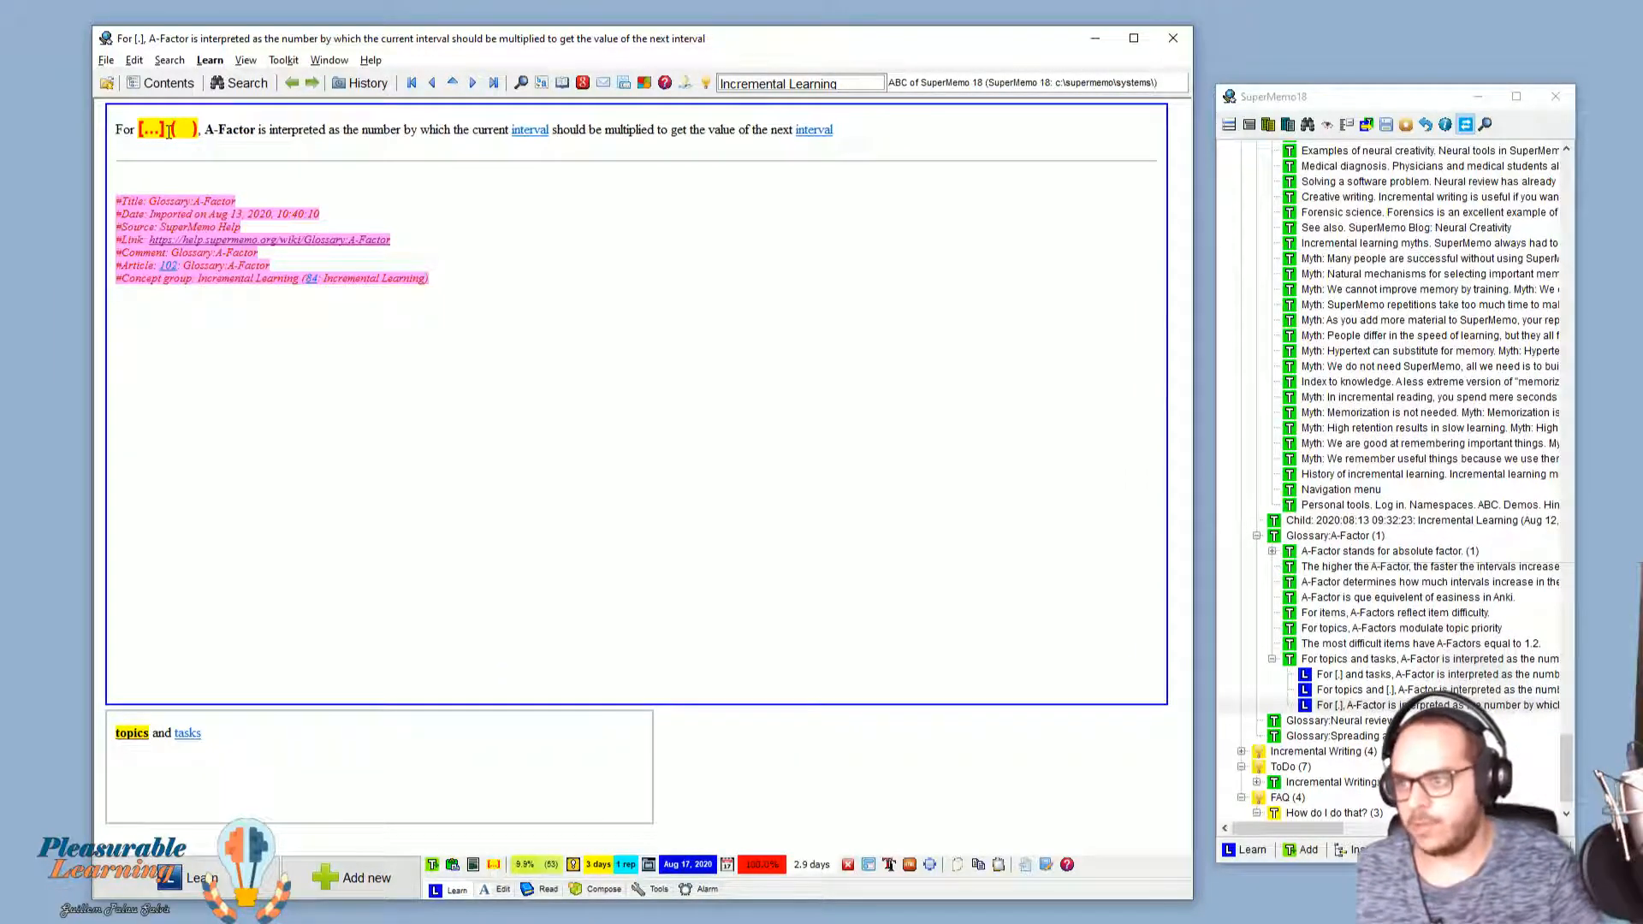
{"action": "type", "text": "2"}
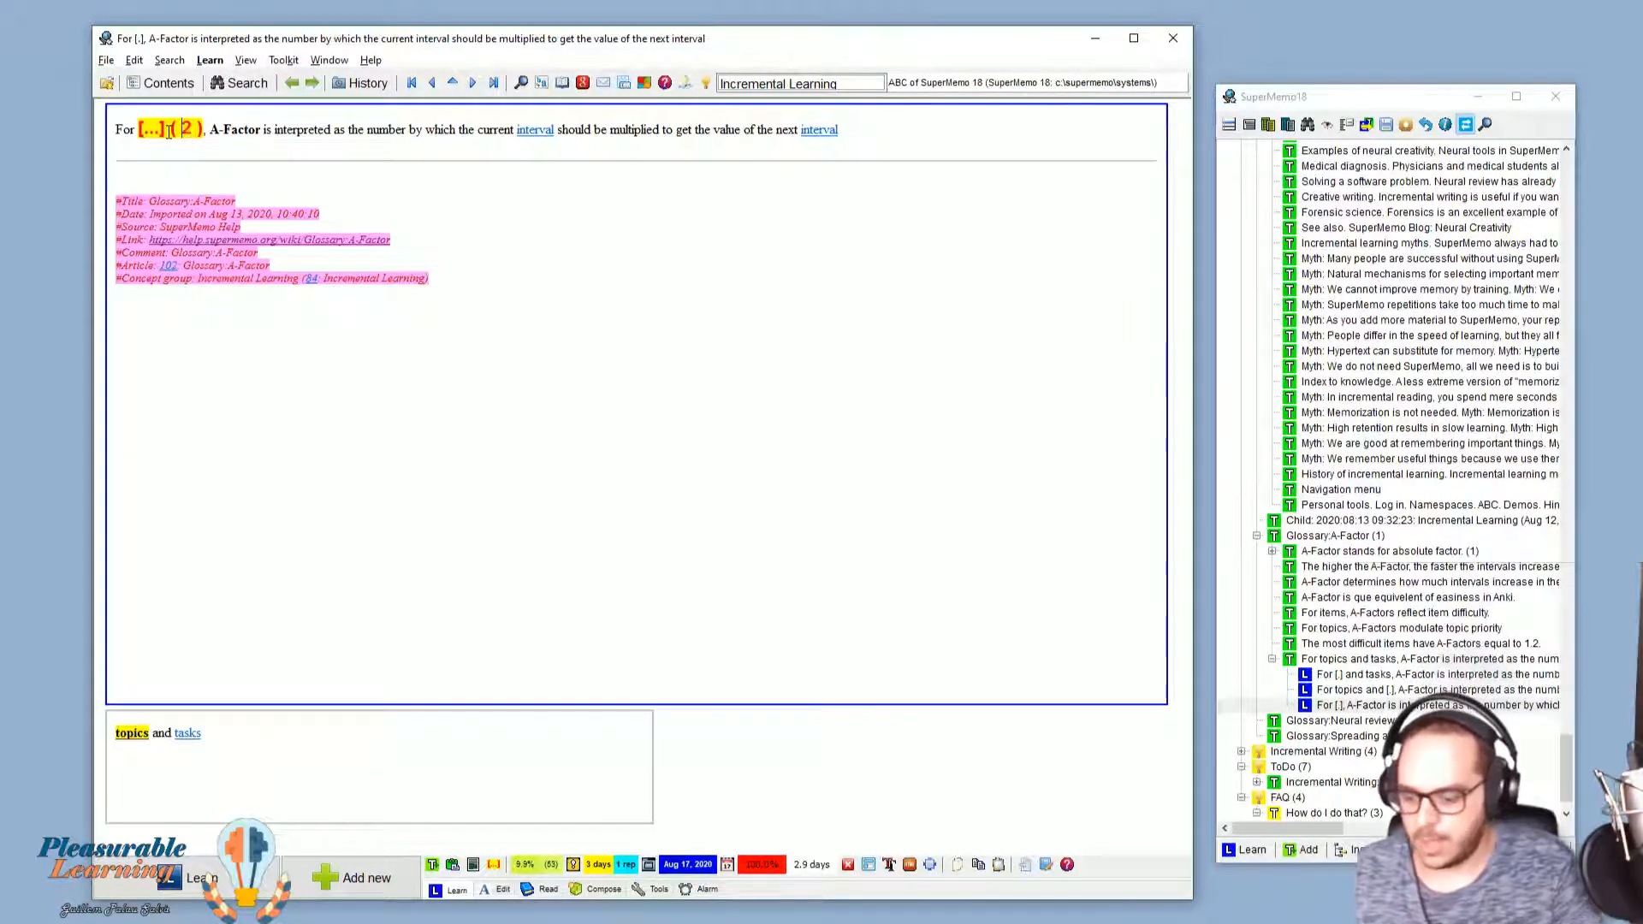
{"action": "type", "text": "#"}
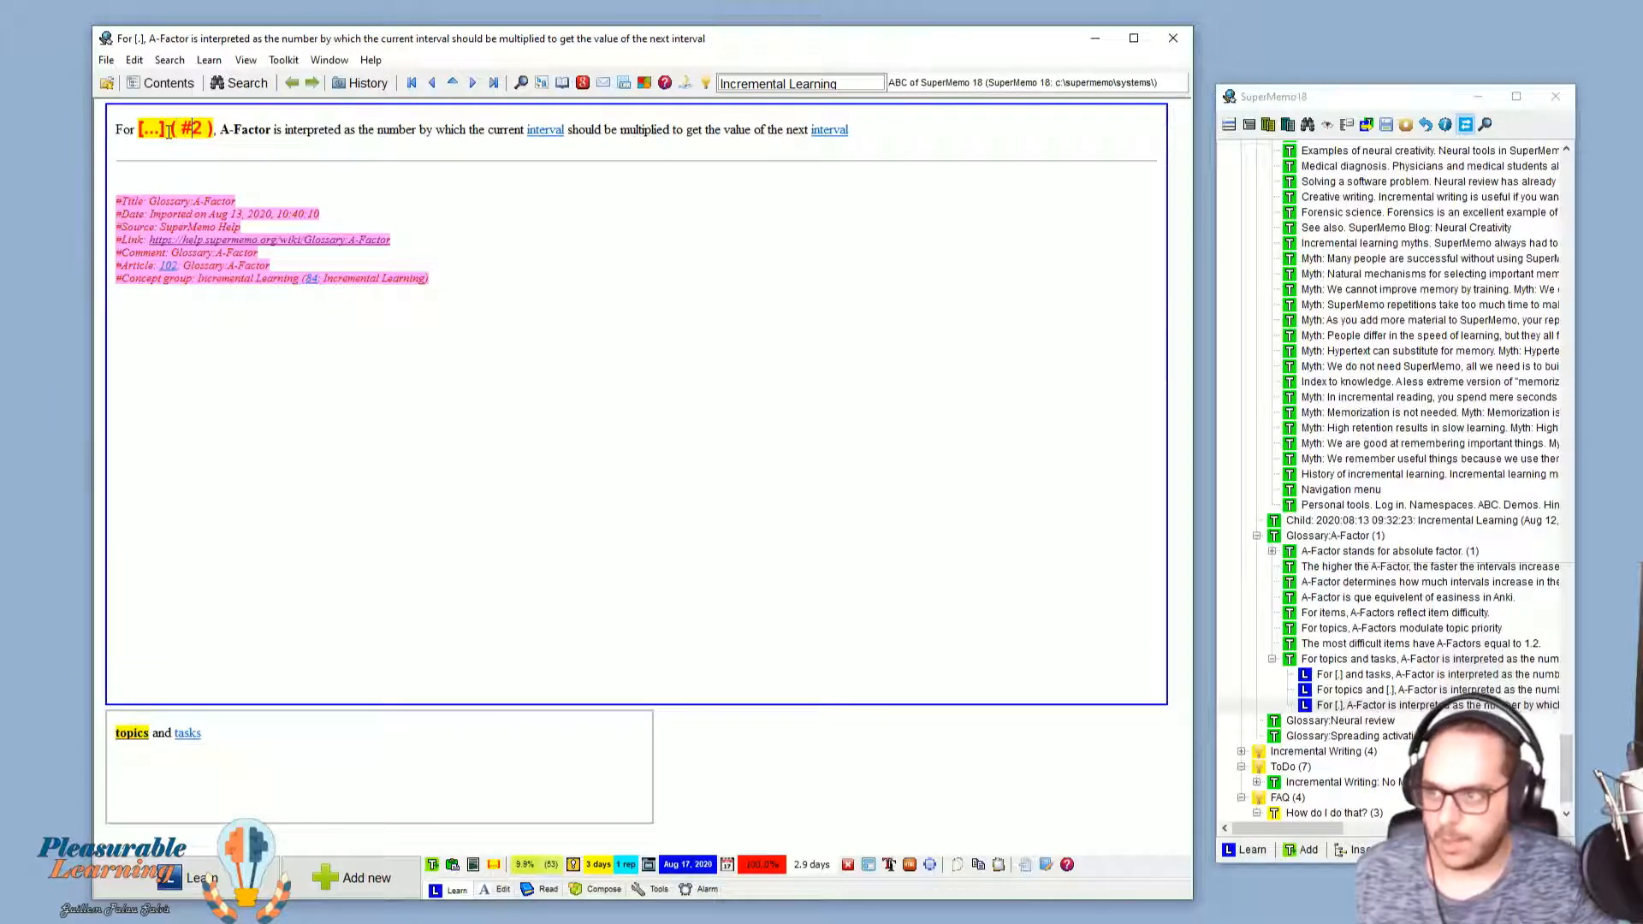
{"action": "key", "text": "Right"}
{"action": "key", "text": "Delete"}
{"action": "key", "text": "Left"}
{"action": "key", "text": "Left"}
{"action": "key", "text": "BackSpace"}
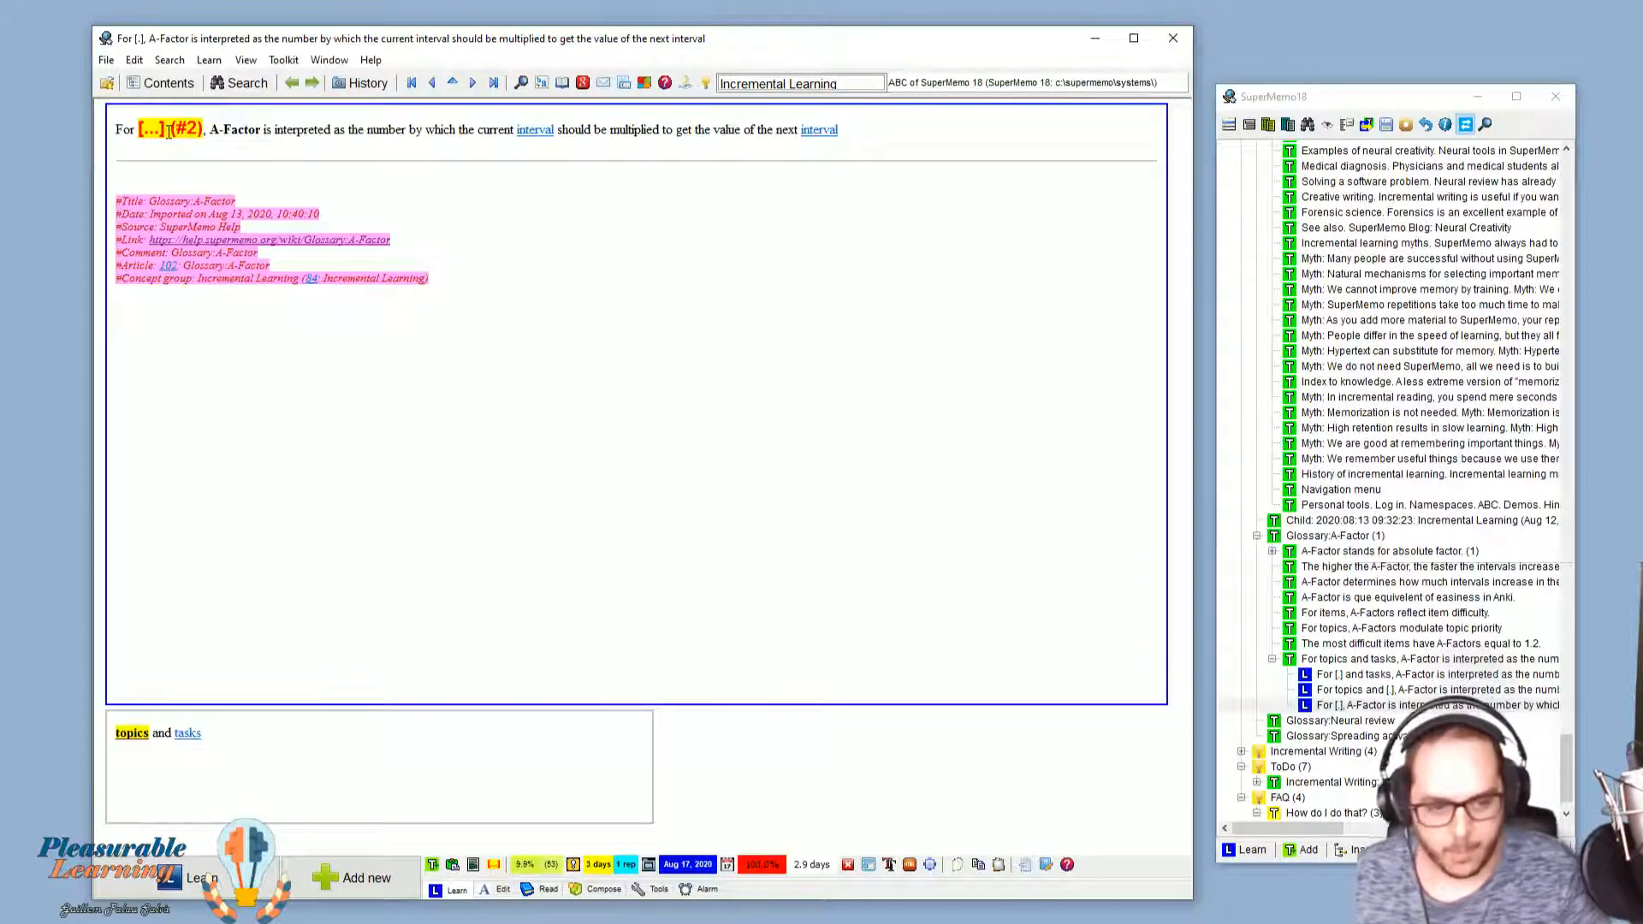
Step: Open the FAQ topic on how to add texts in an already created item
{"action": "left_click_drag", "start_coordinate": [1565, 766], "coordinate": [1559, 797]}
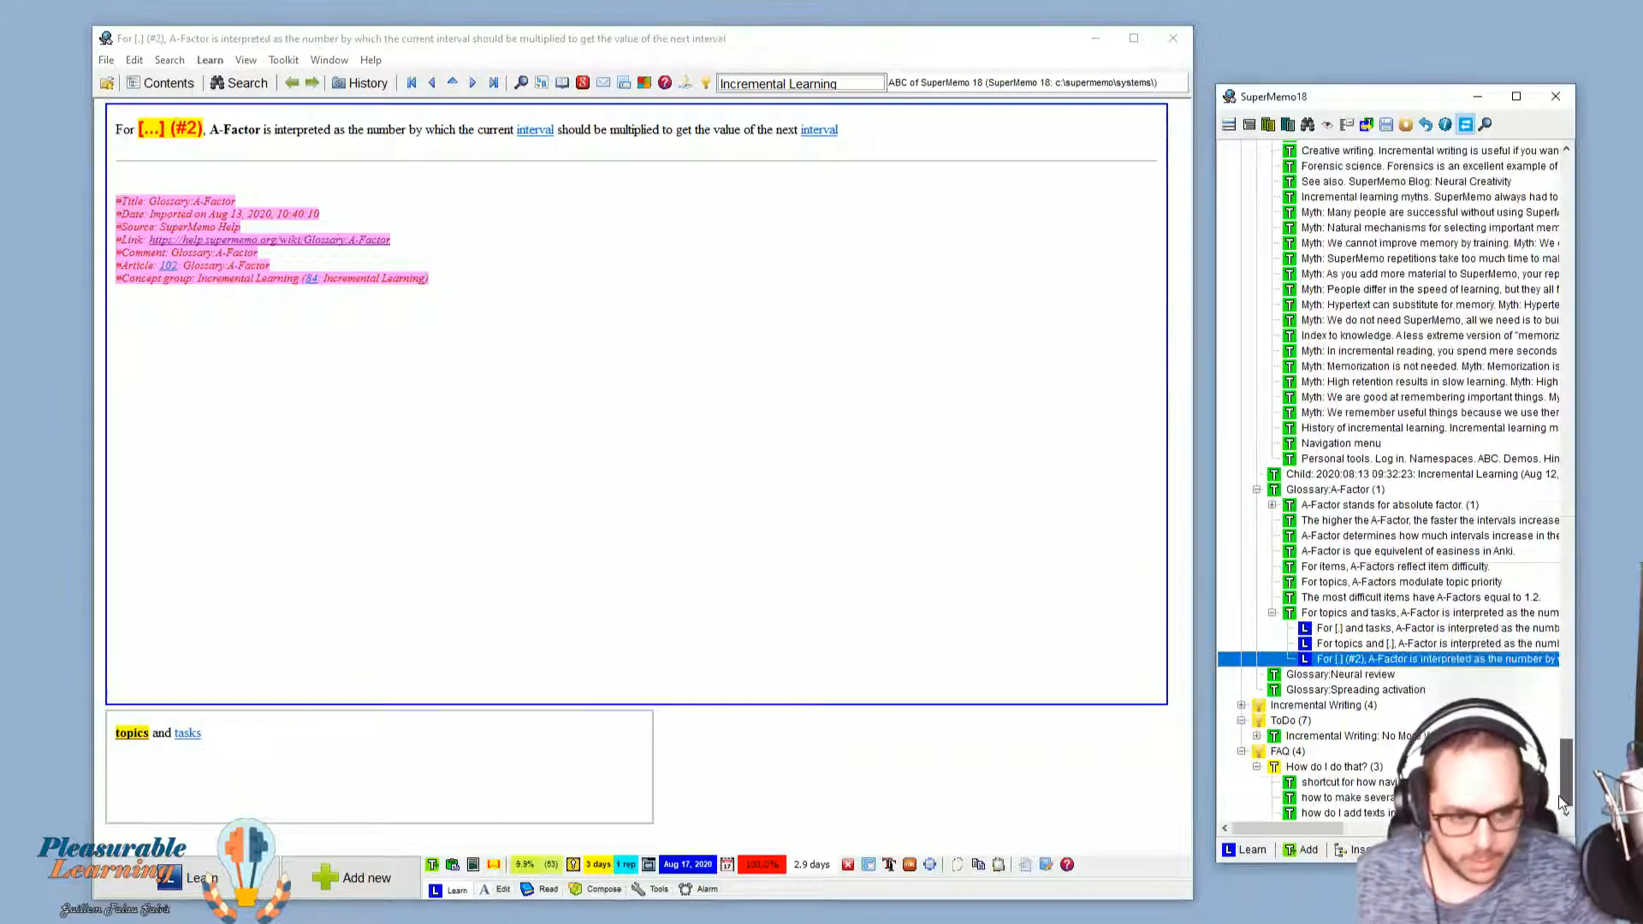
{"action": "left_click", "coordinate": [1379, 813]}
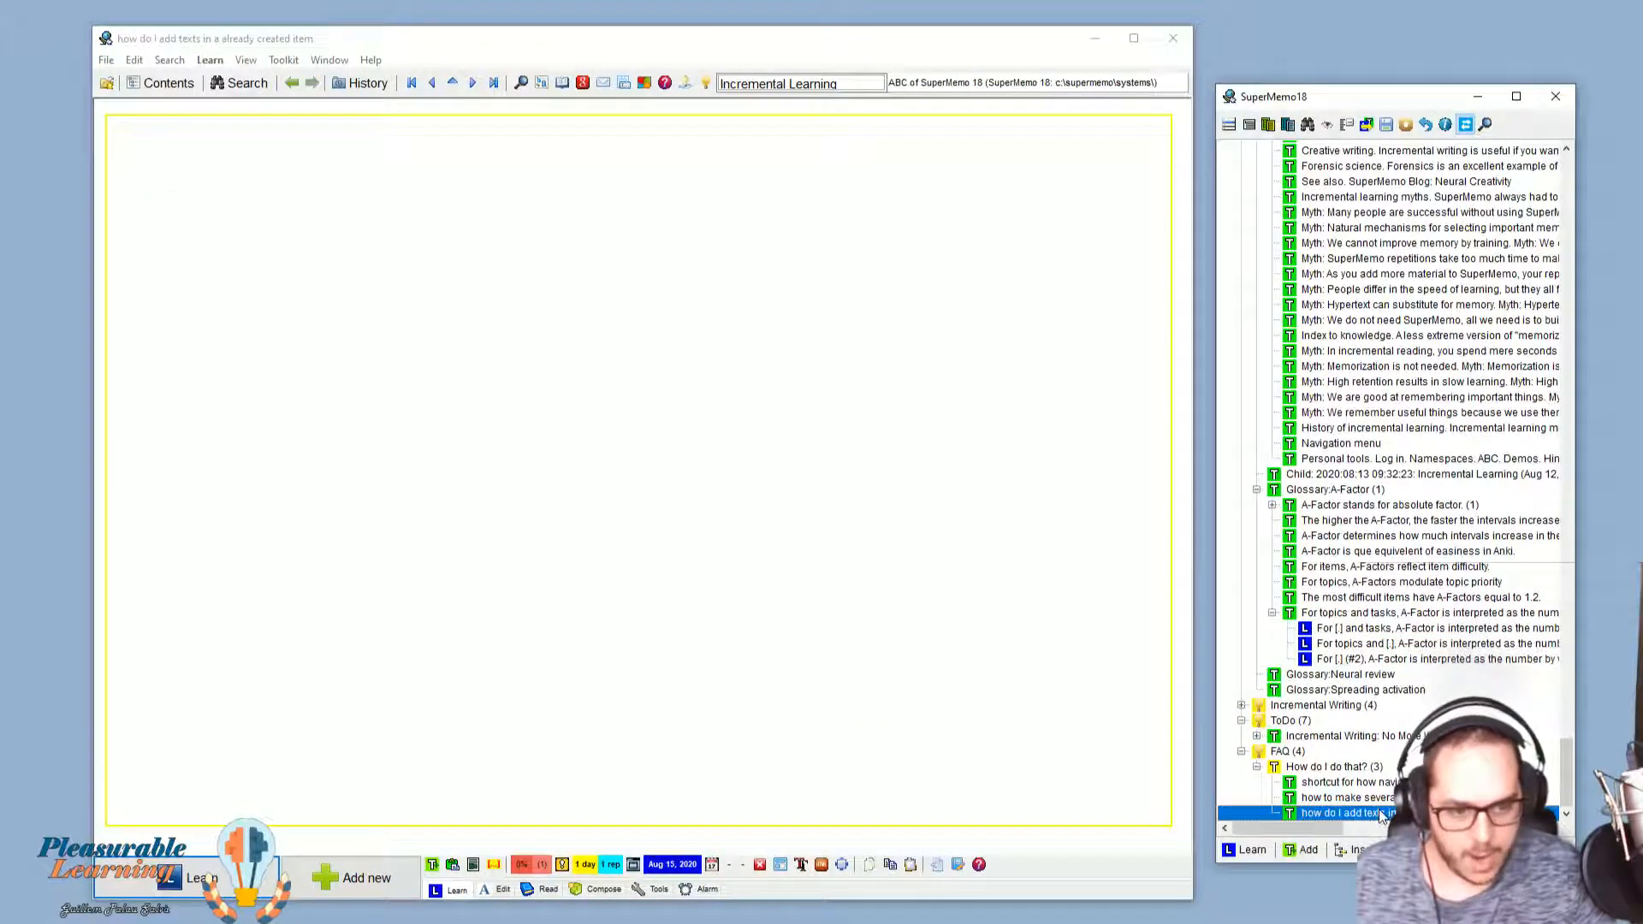
Step: Under Useful concepts, compare the "topics are [.]" cloze item with its parent extract "topics are articles, extracts, summaries, etc."
{"action": "scroll", "coordinate": [1363, 520], "scroll_direction": "up", "scroll_amount": 6}
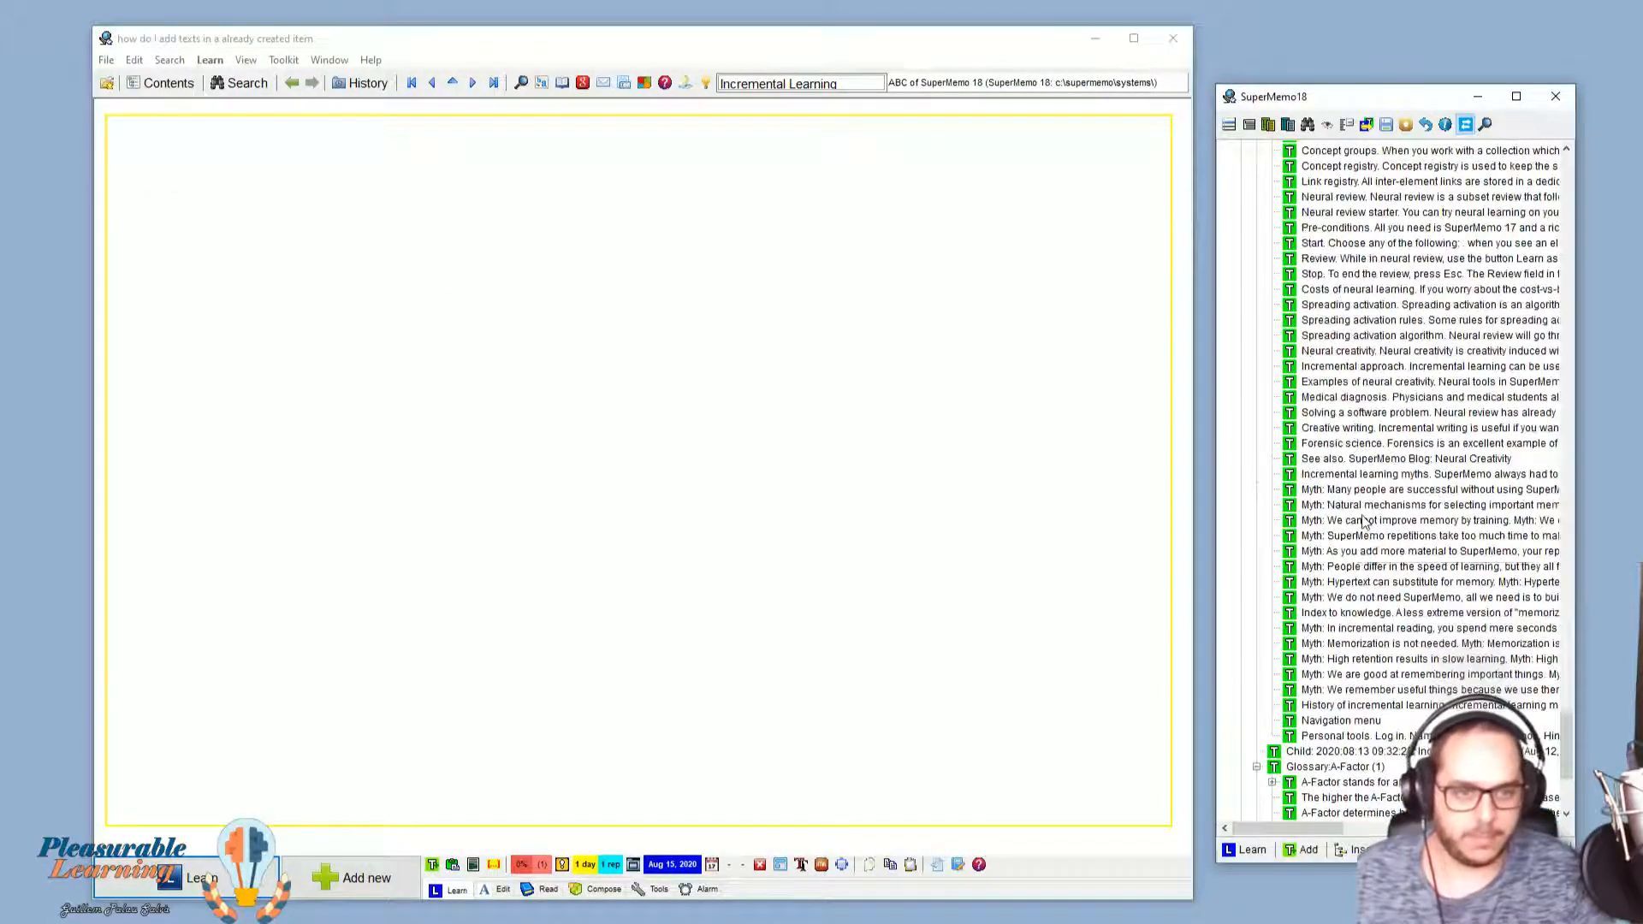
{"action": "scroll", "coordinate": [1363, 520], "scroll_direction": "up", "scroll_amount": 10}
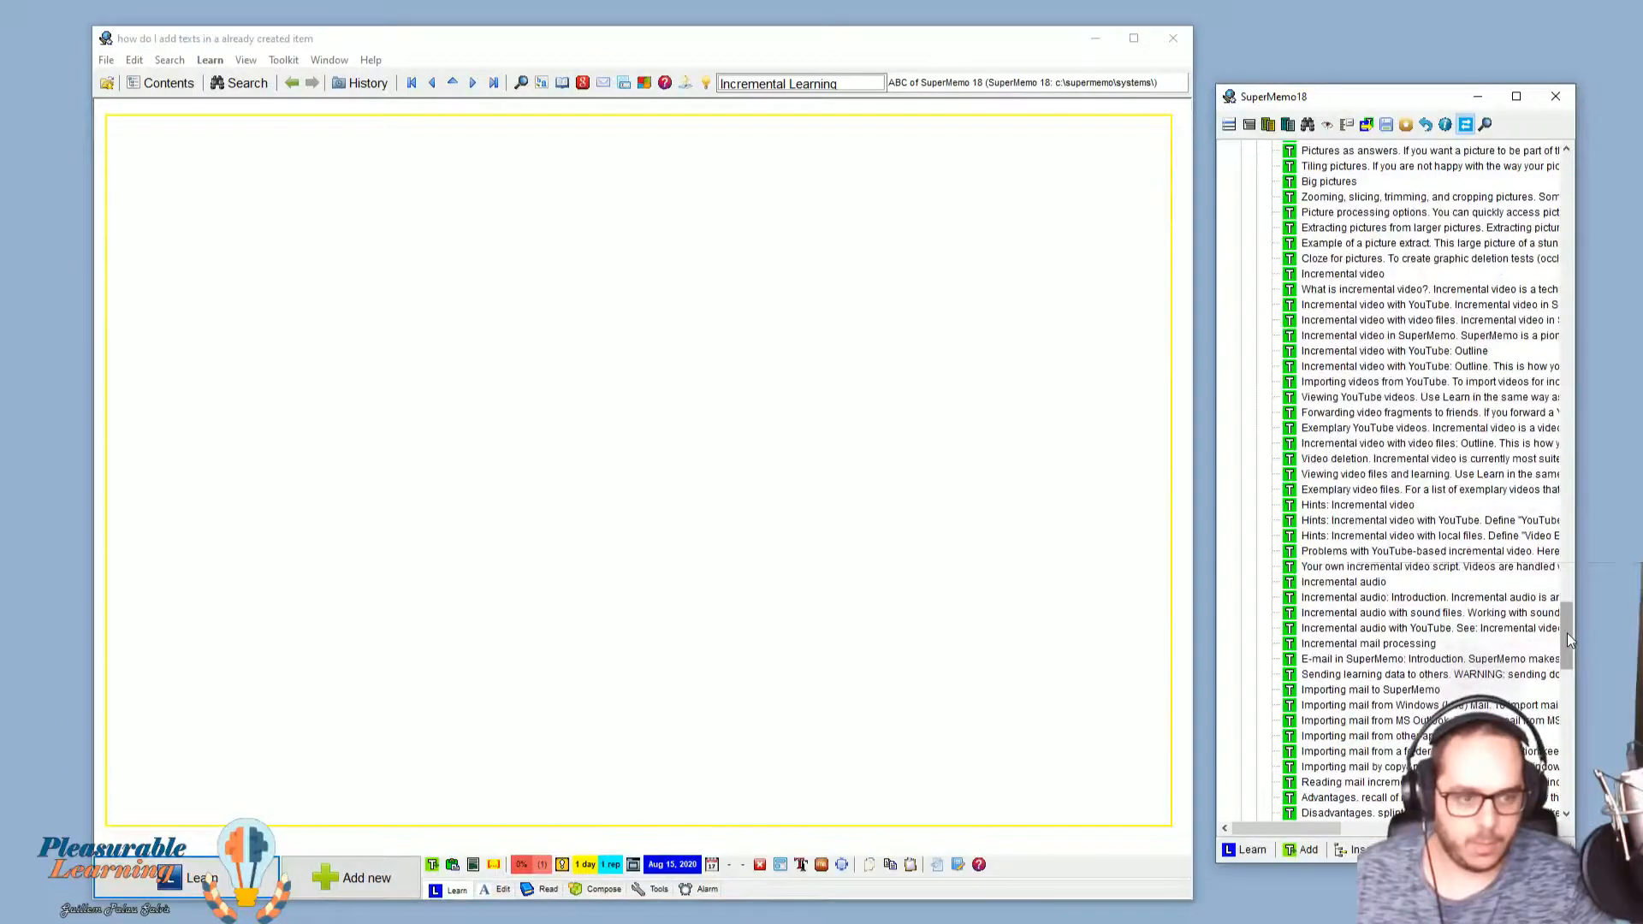
{"action": "left_click_drag", "start_coordinate": [1568, 633], "coordinate": [1560, 212]}
{"action": "scroll", "coordinate": [1342, 661], "scroll_direction": "up", "scroll_amount": 6}
{"action": "left_click", "coordinate": [1380, 317]}
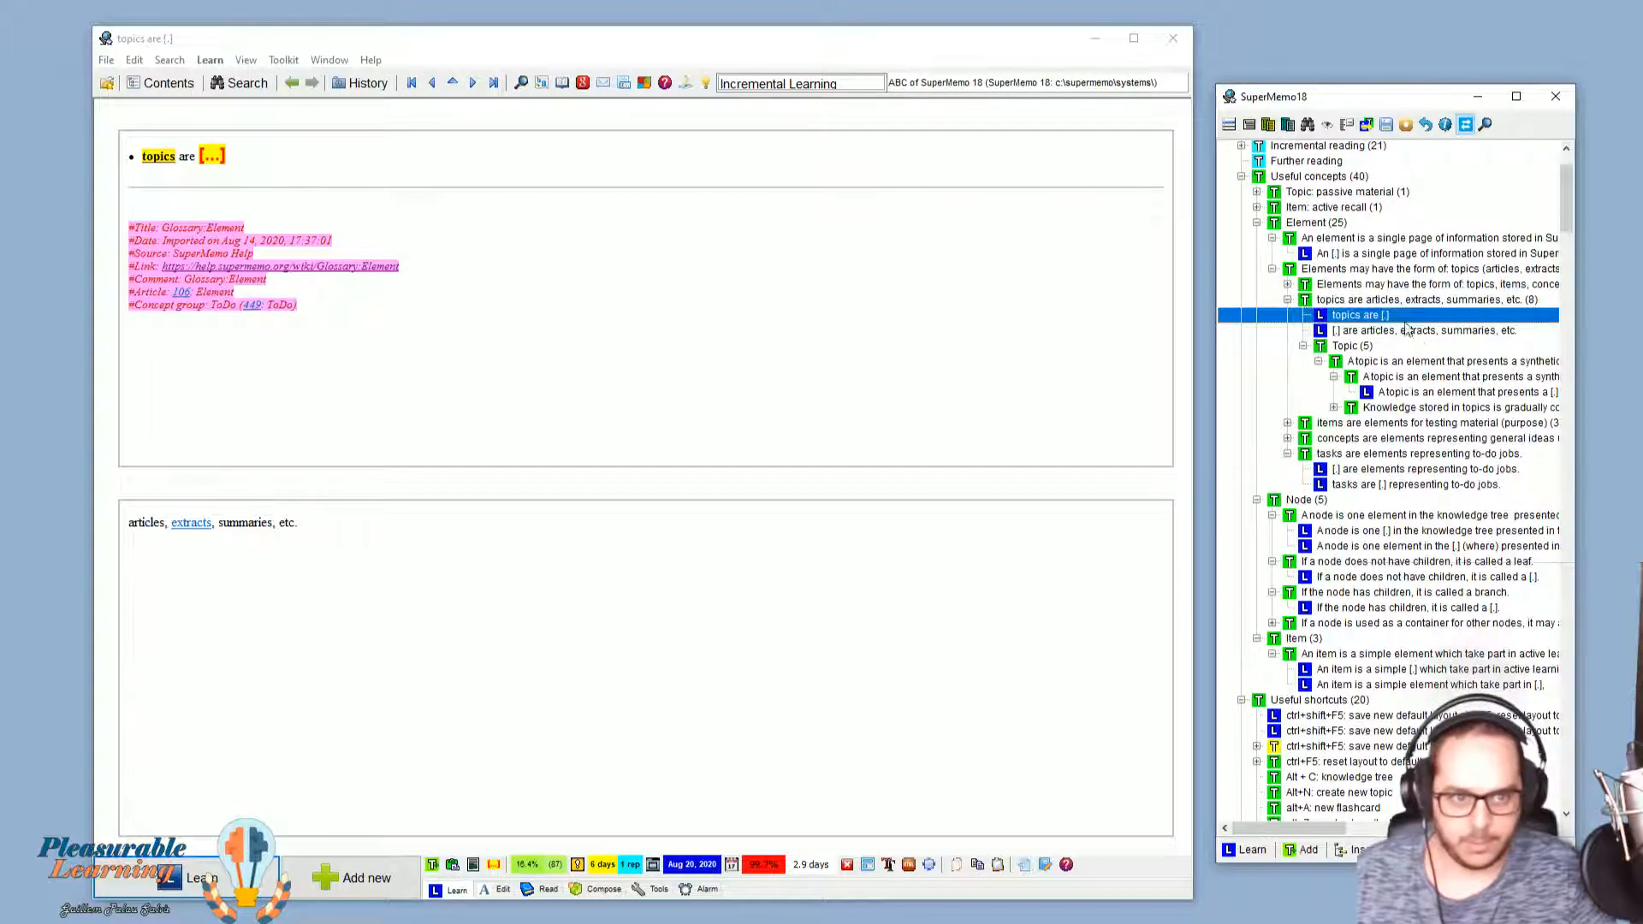
{"action": "left_click", "coordinate": [1355, 300]}
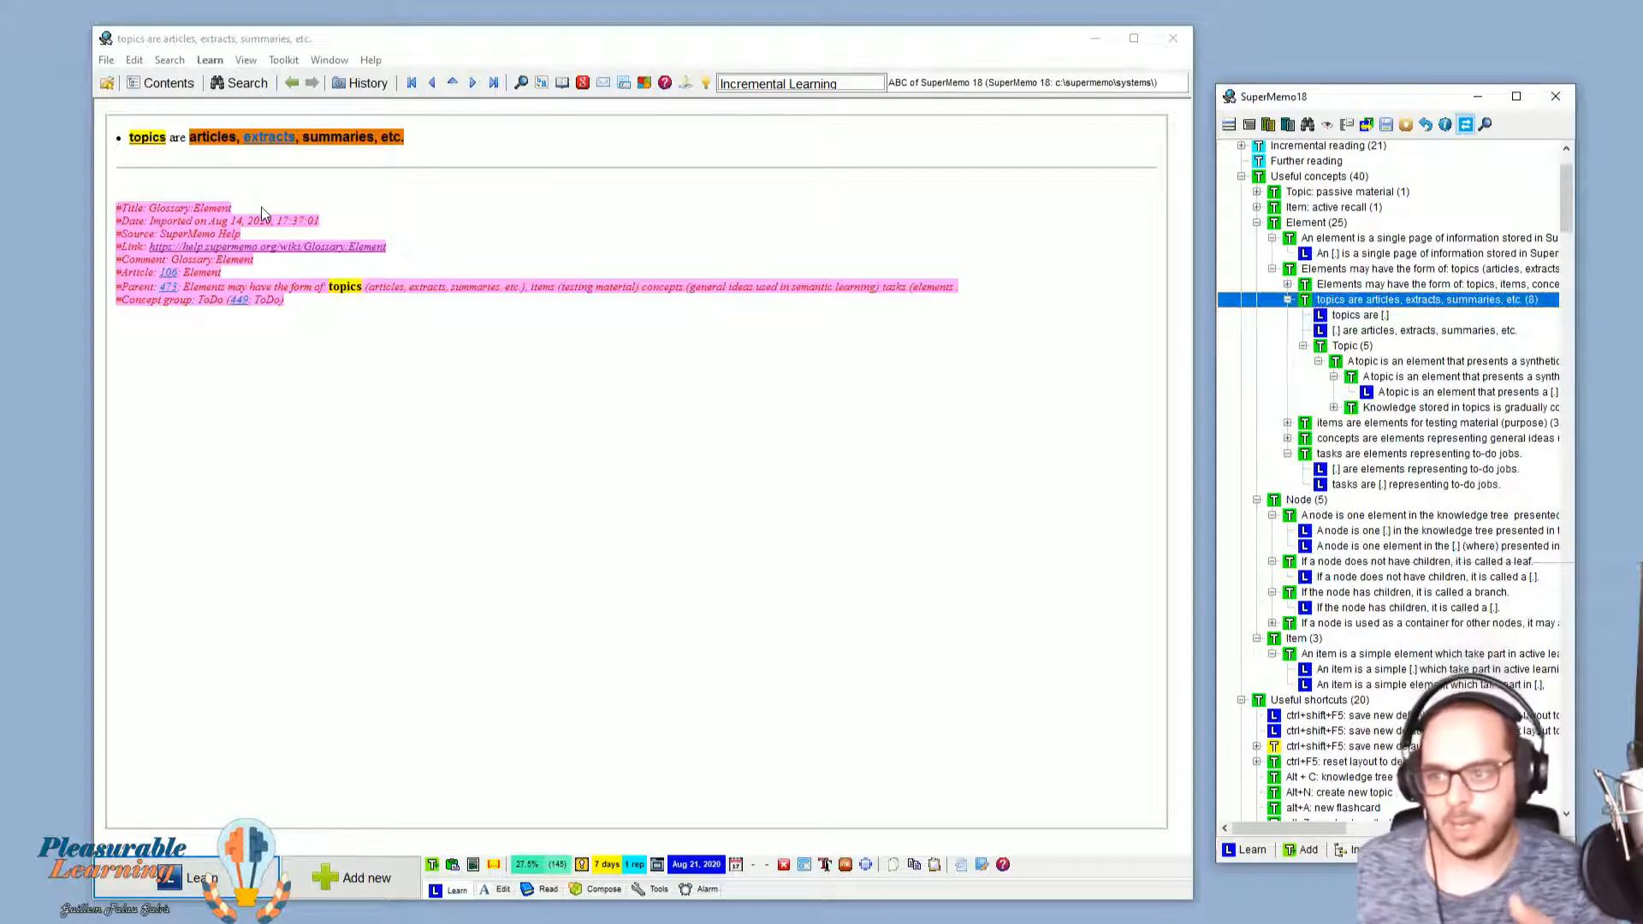
{"action": "left_click", "coordinate": [418, 138]}
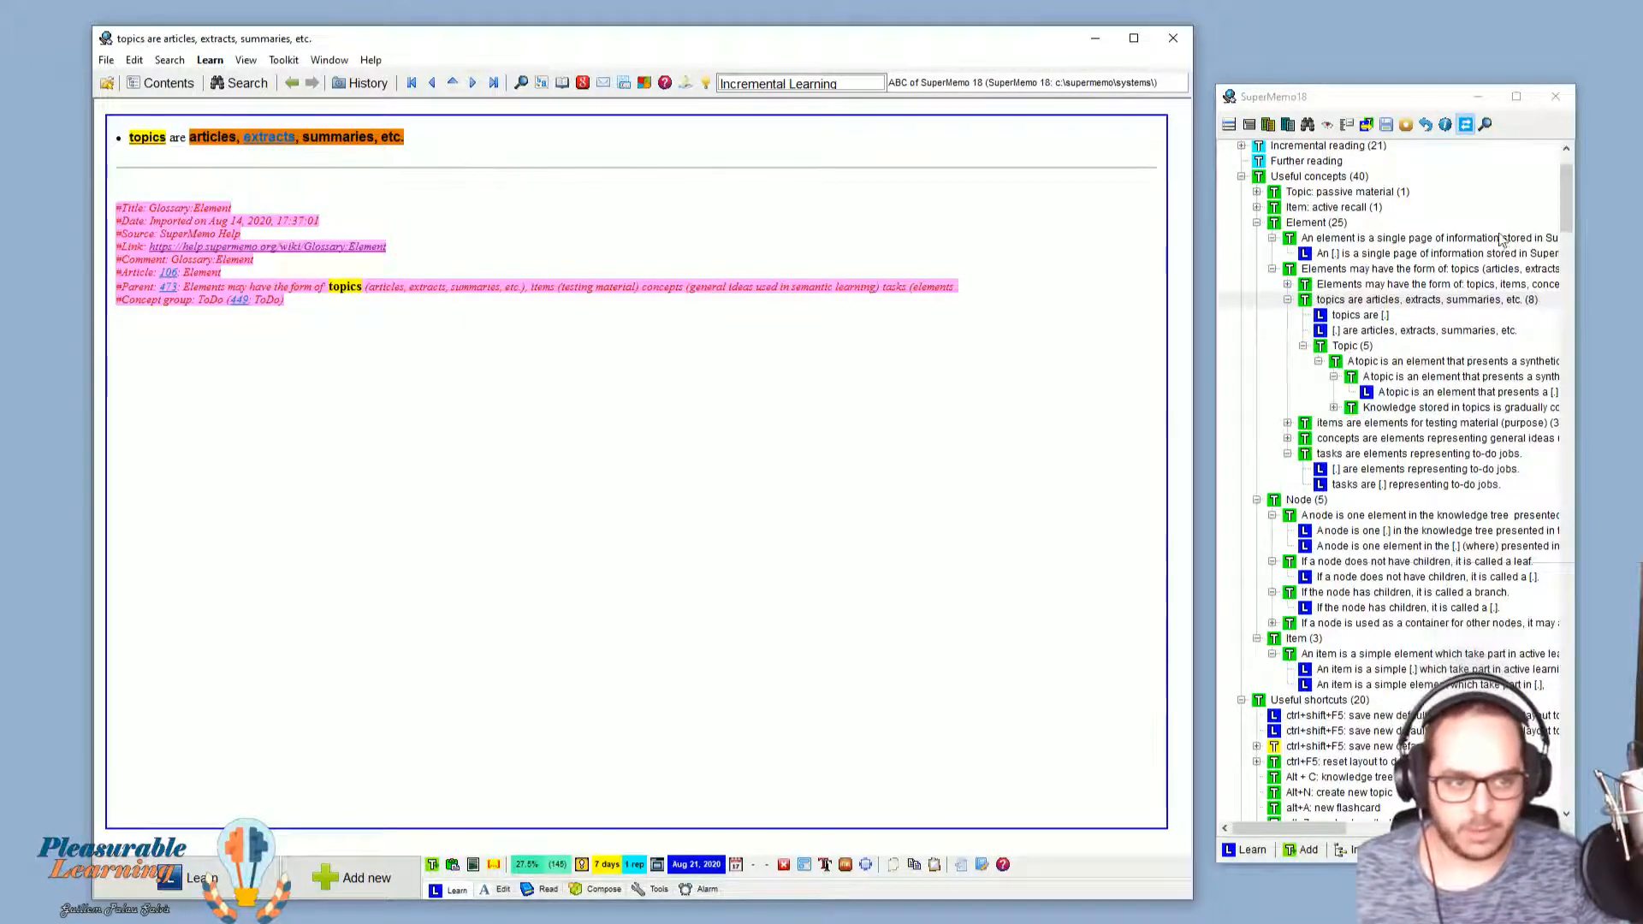
Step: View the "Glossary:Neural review" article in the knowledge tree
{"action": "left_click_drag", "start_coordinate": [1567, 214], "coordinate": [1568, 792]}
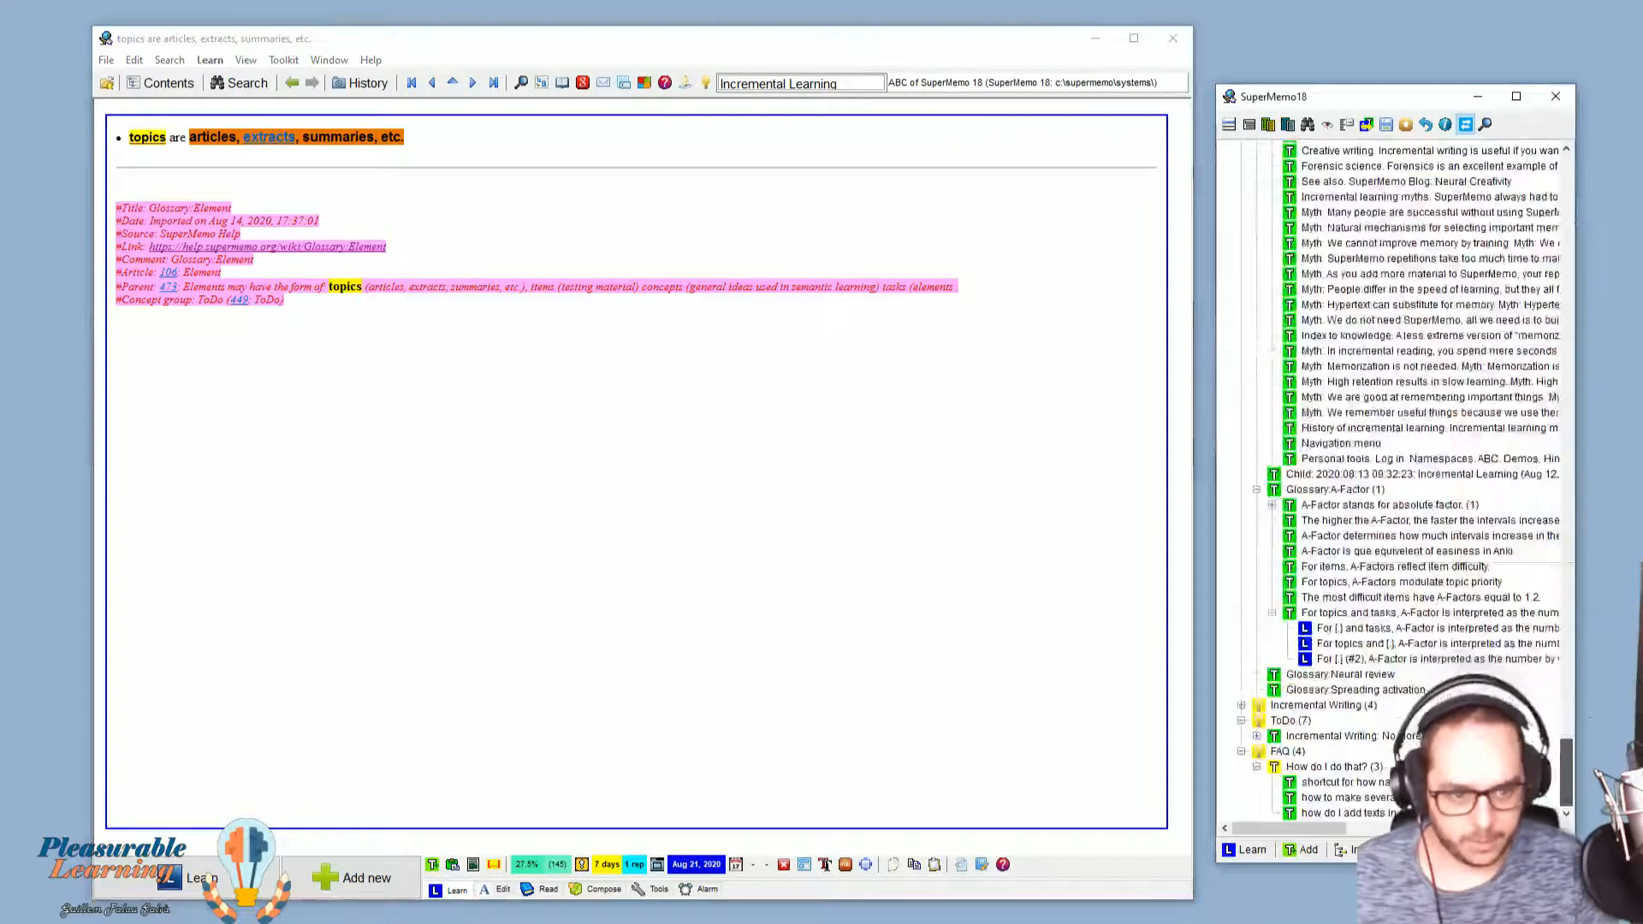
{"action": "left_click", "coordinate": [1332, 691]}
{"action": "left_click", "coordinate": [1331, 681]}
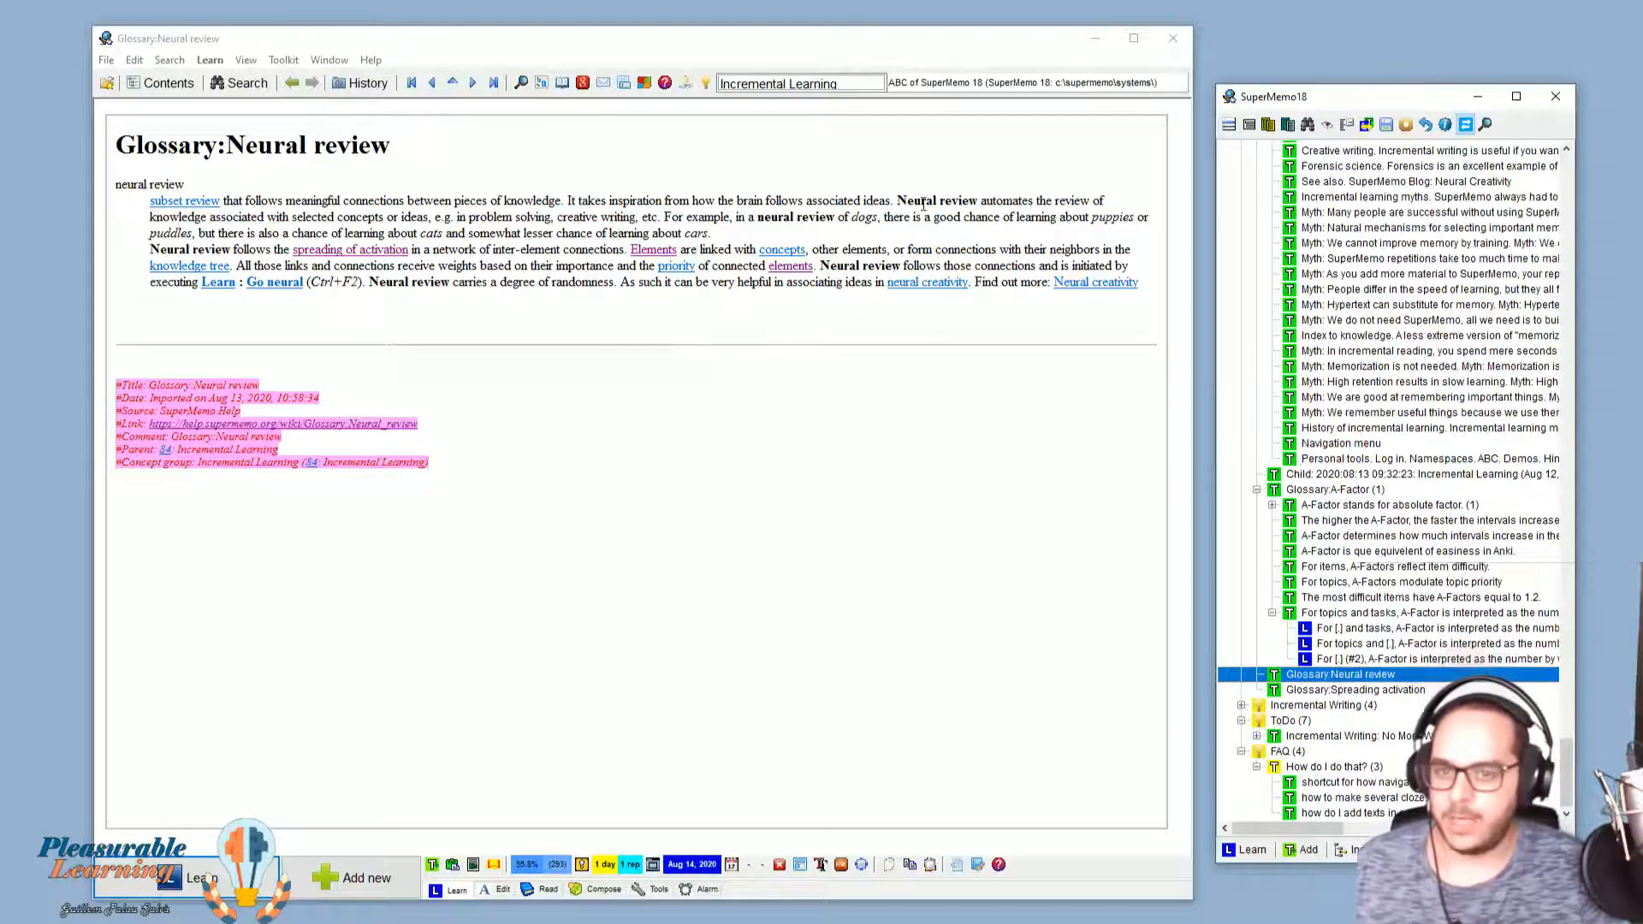
Step: Add the line "14351435" below the sentence in the "topics are articles, extracts, summaries, etc." extract
{"action": "left_click_drag", "start_coordinate": [1572, 761], "coordinate": [1541, 181]}
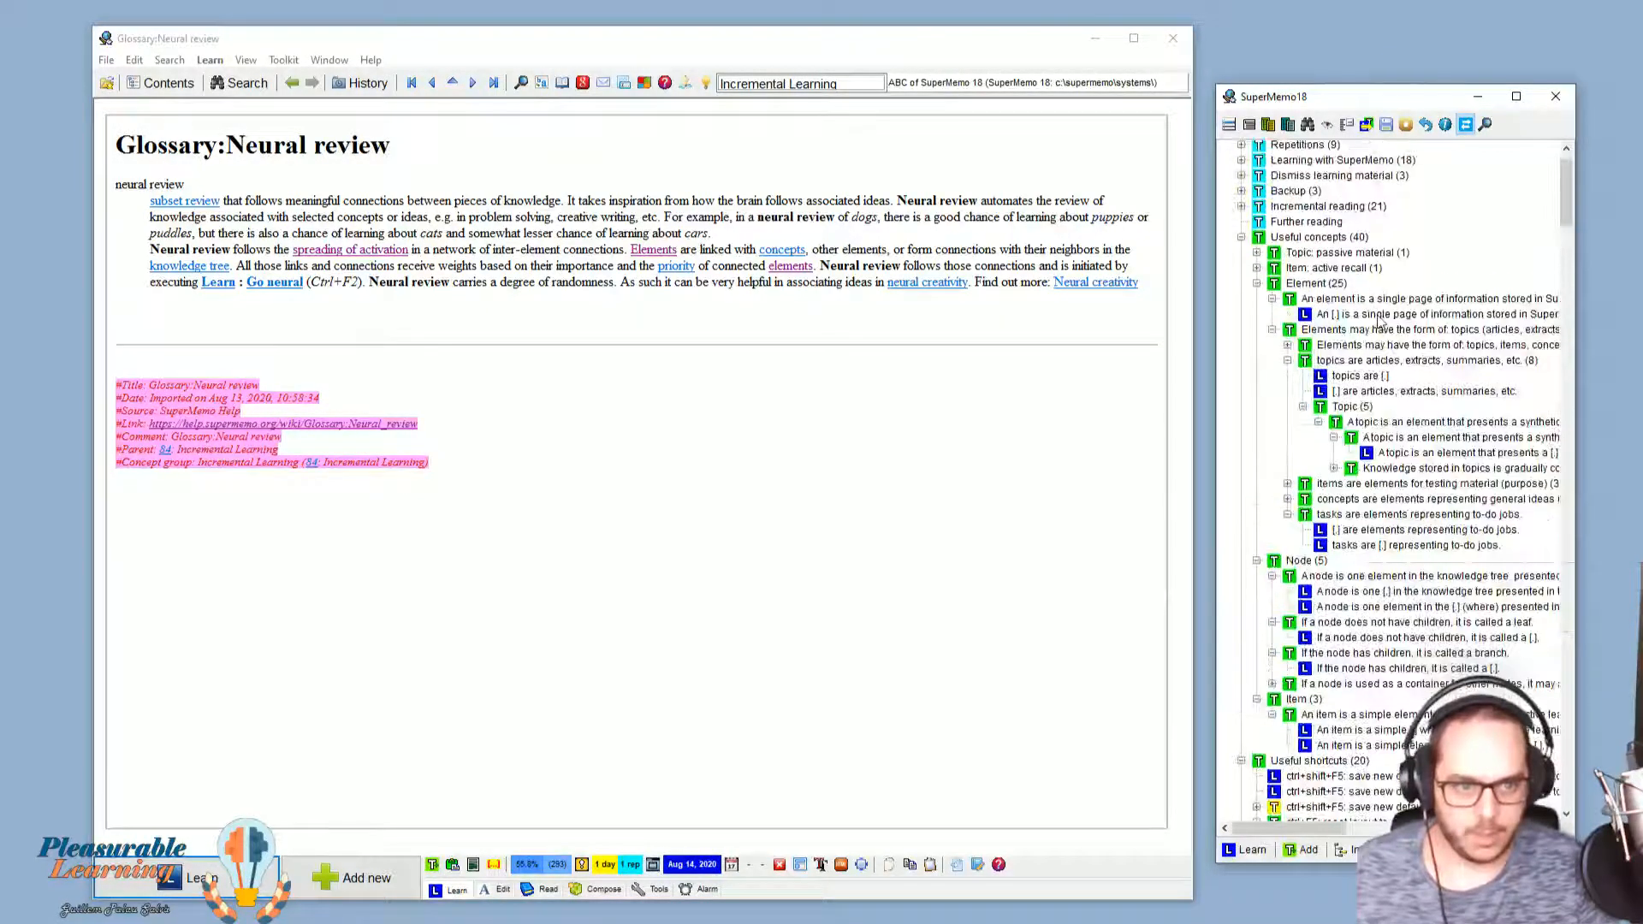
{"action": "left_click", "coordinate": [1361, 361]}
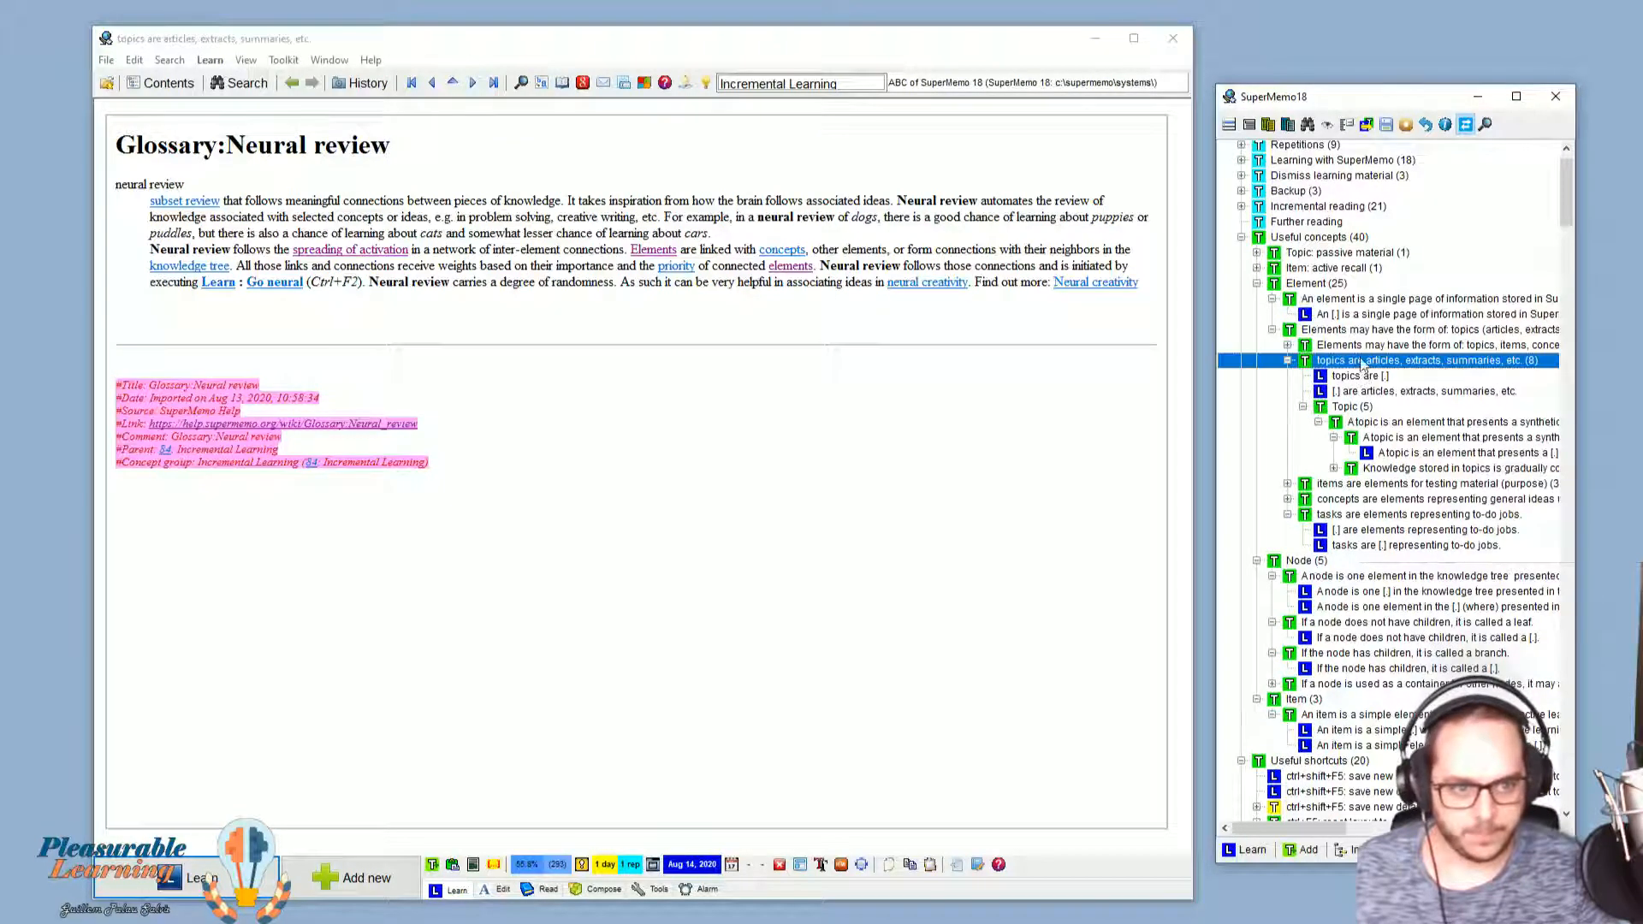
{"action": "left_click", "coordinate": [447, 136]}
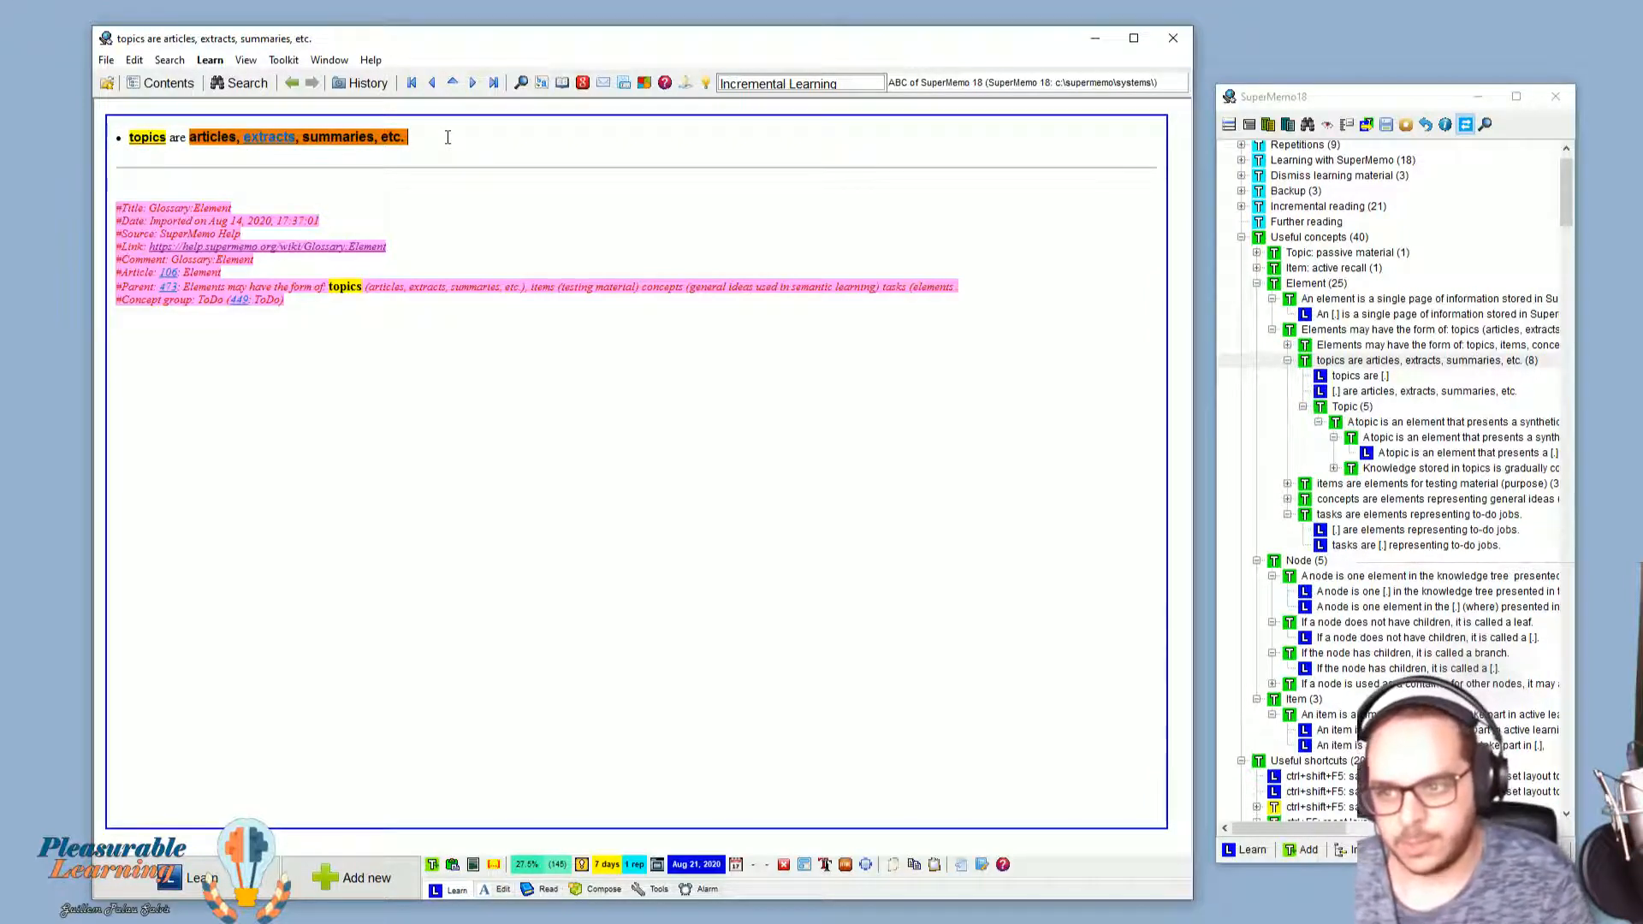
{"action": "key", "text": "Down"}
{"action": "type", "text": "14351435"}
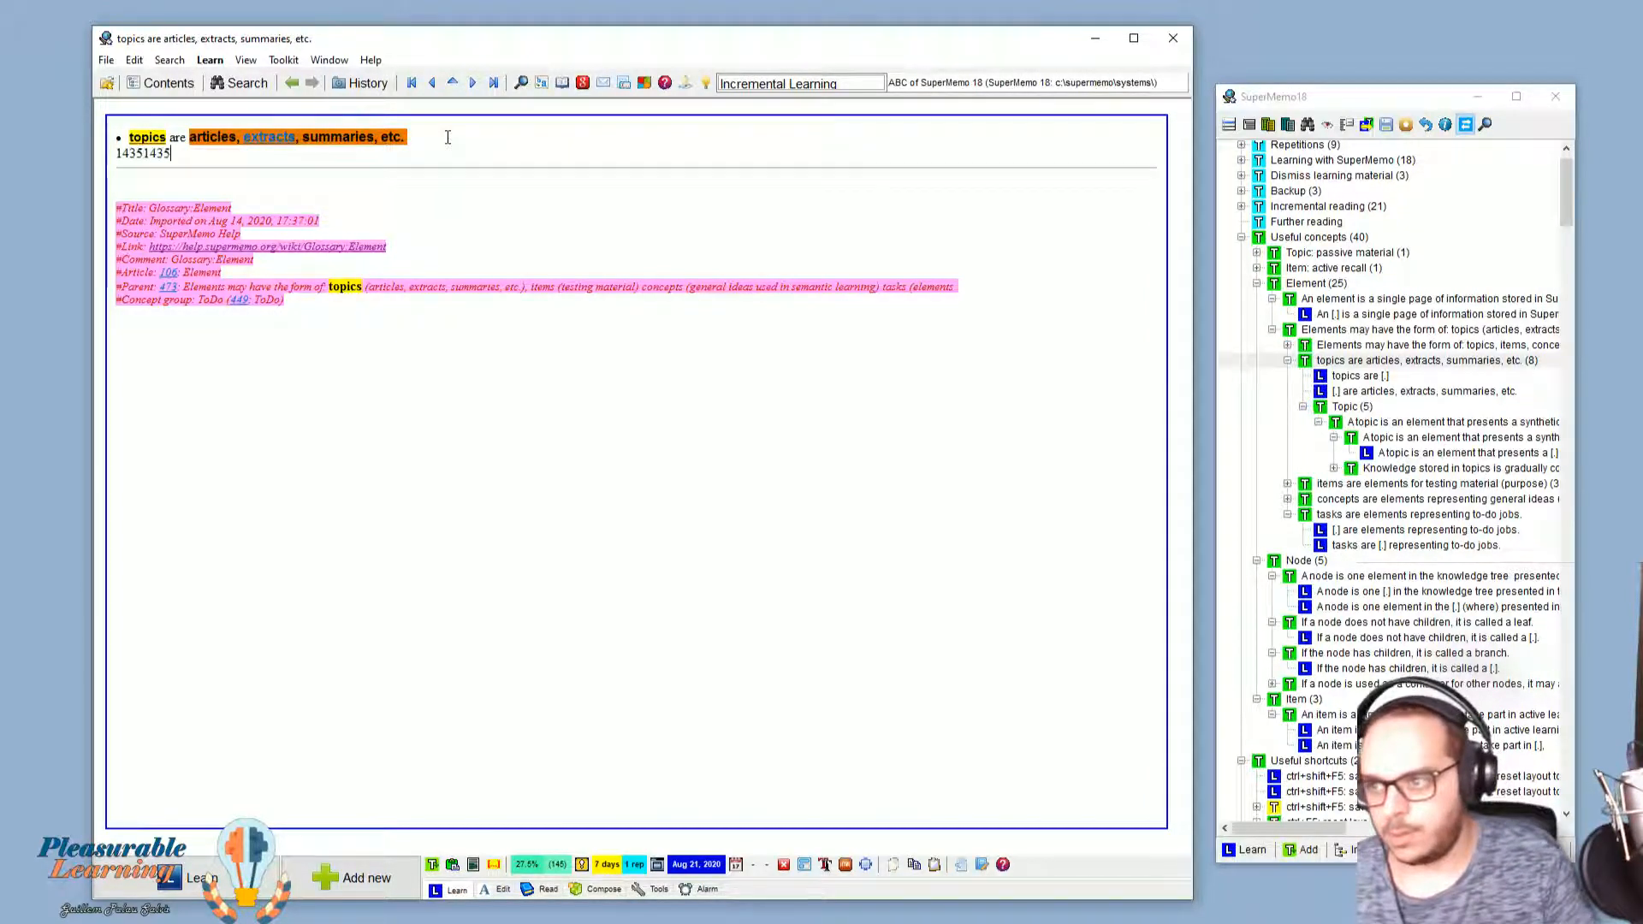
Step: Join the "14351435" line onto the end of the extract's sentence and check the "topics are [.]" cloze item
{"action": "key", "text": "BackSpace"}
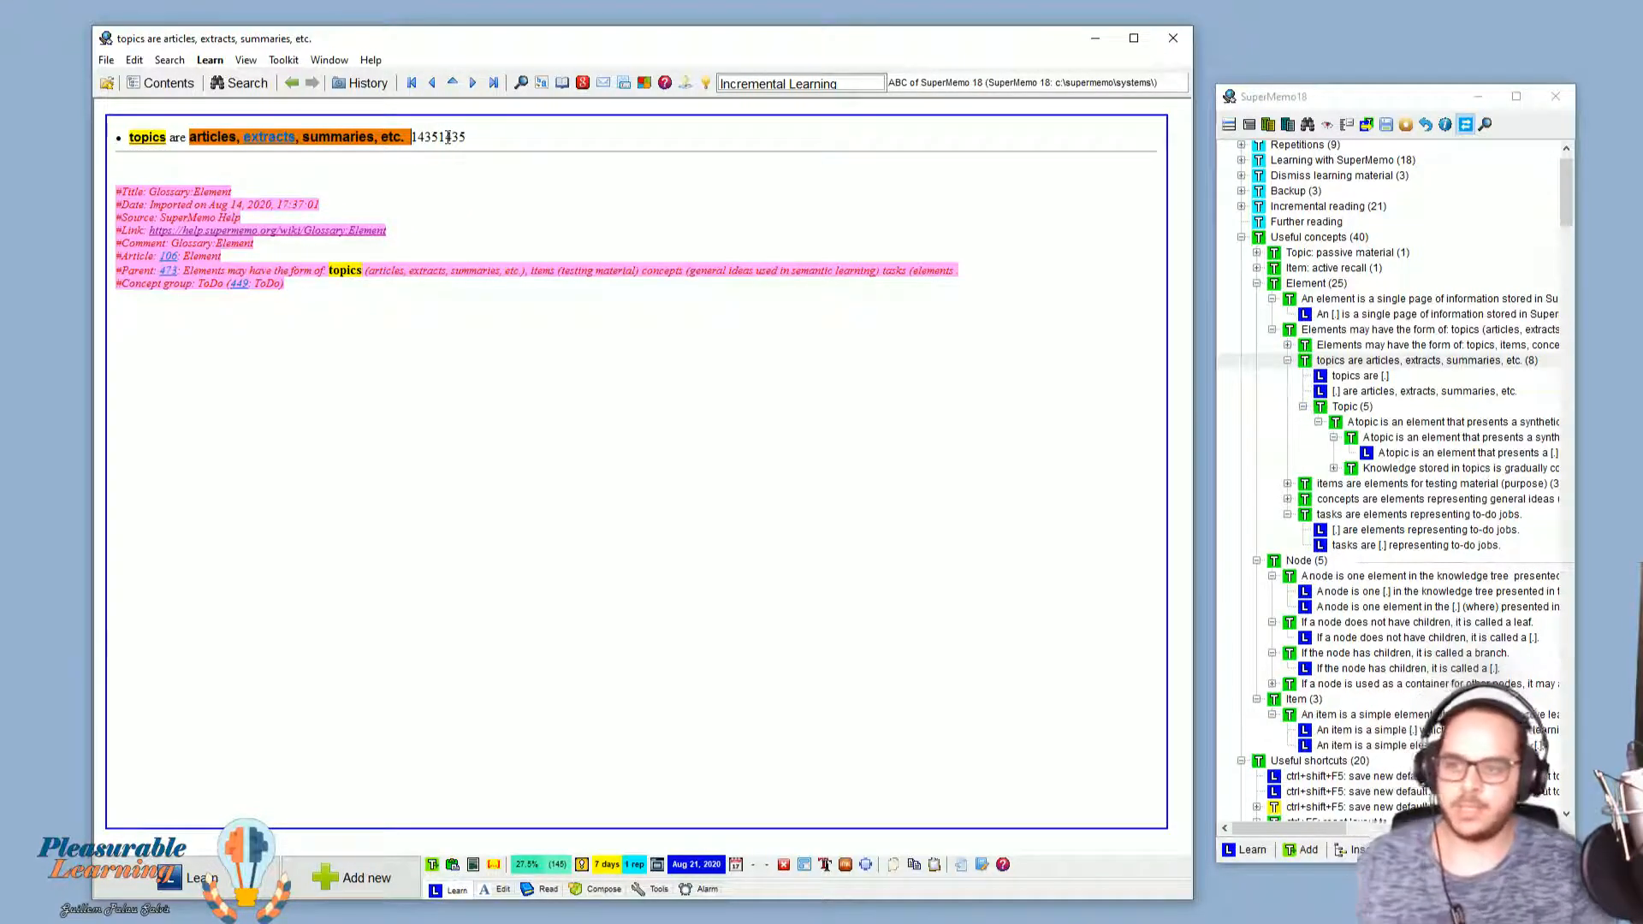
{"action": "left_click_drag", "start_coordinate": [466, 137], "coordinate": [420, 135]}
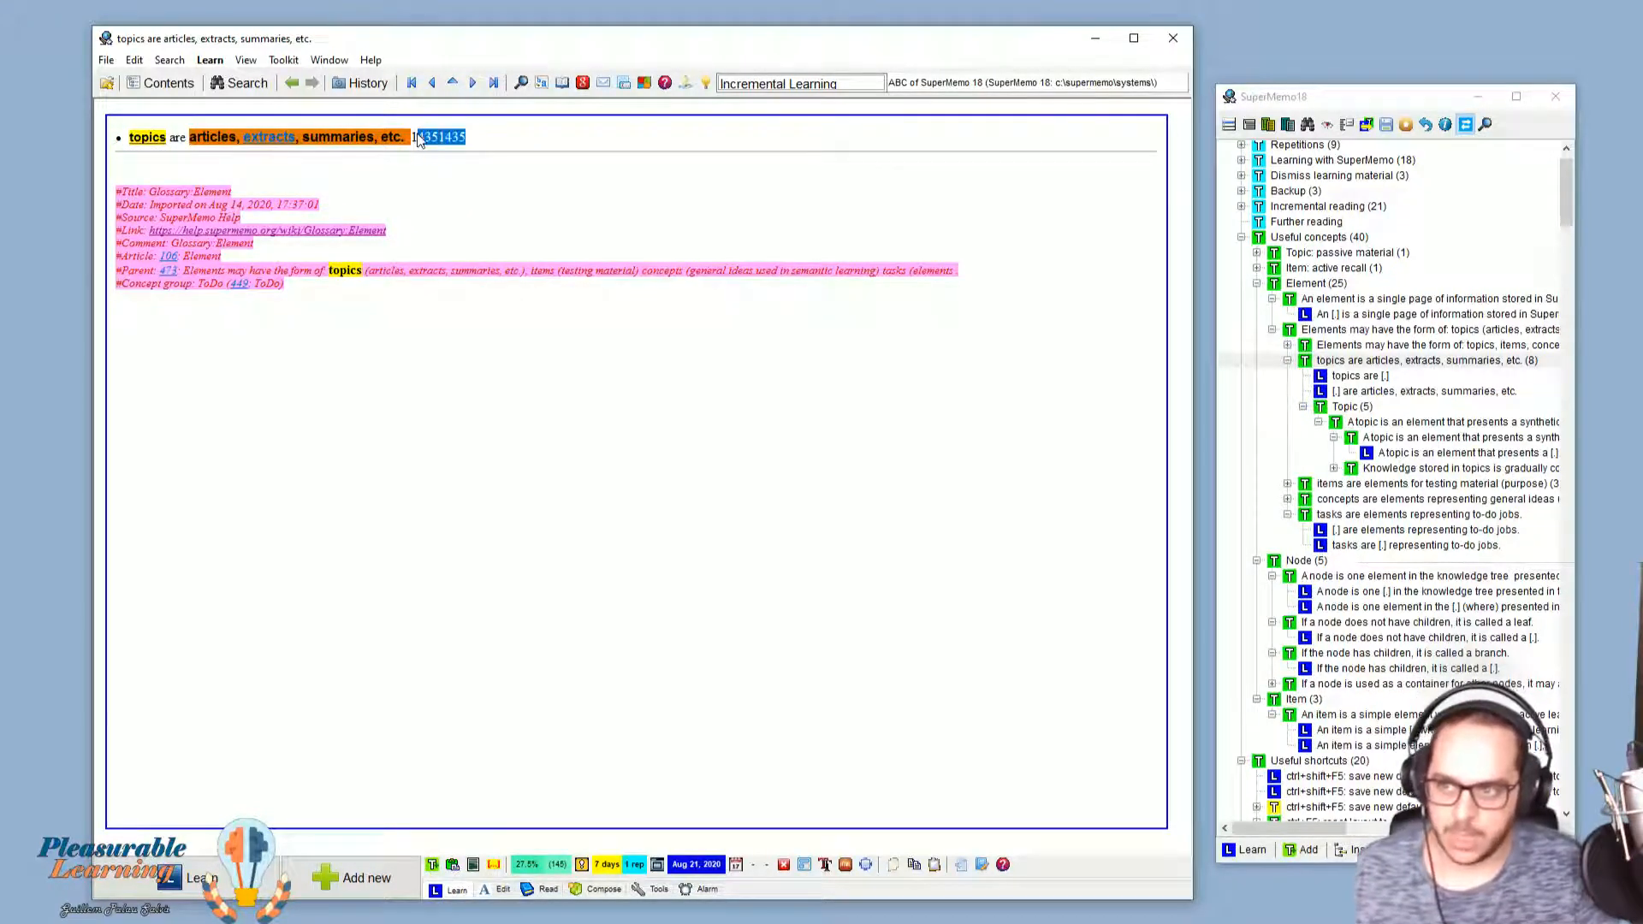
{"action": "left_click", "coordinate": [1330, 378]}
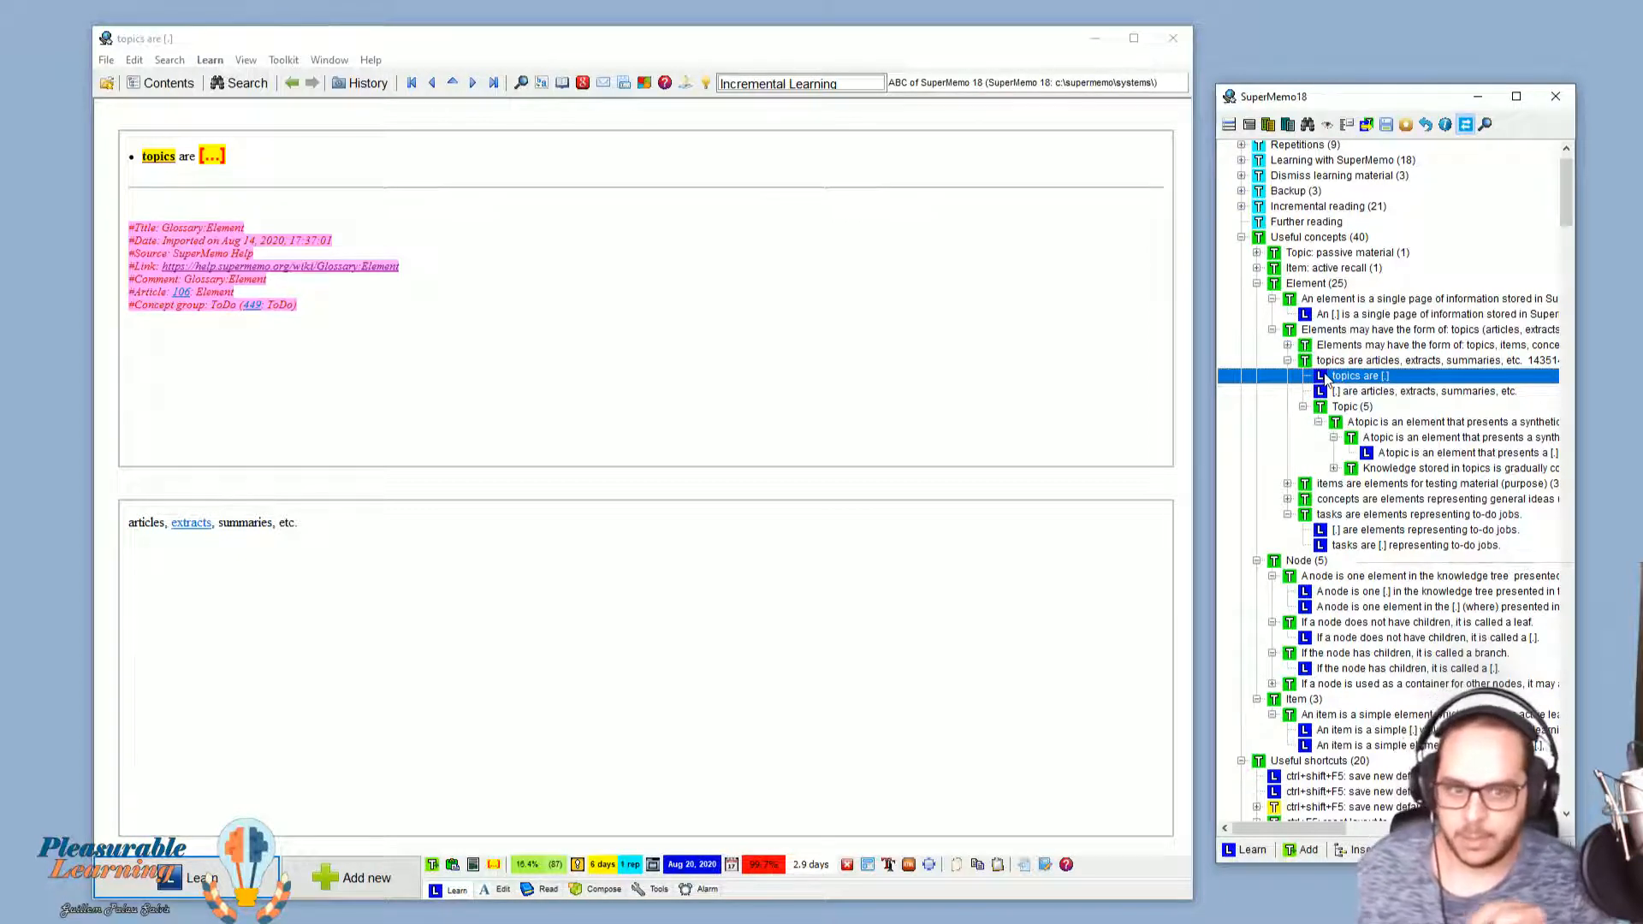
Step: Delete the added "14351435" from the end of the "topics are articles, extracts, summaries, etc." extract
{"action": "left_click", "coordinate": [1361, 347]}
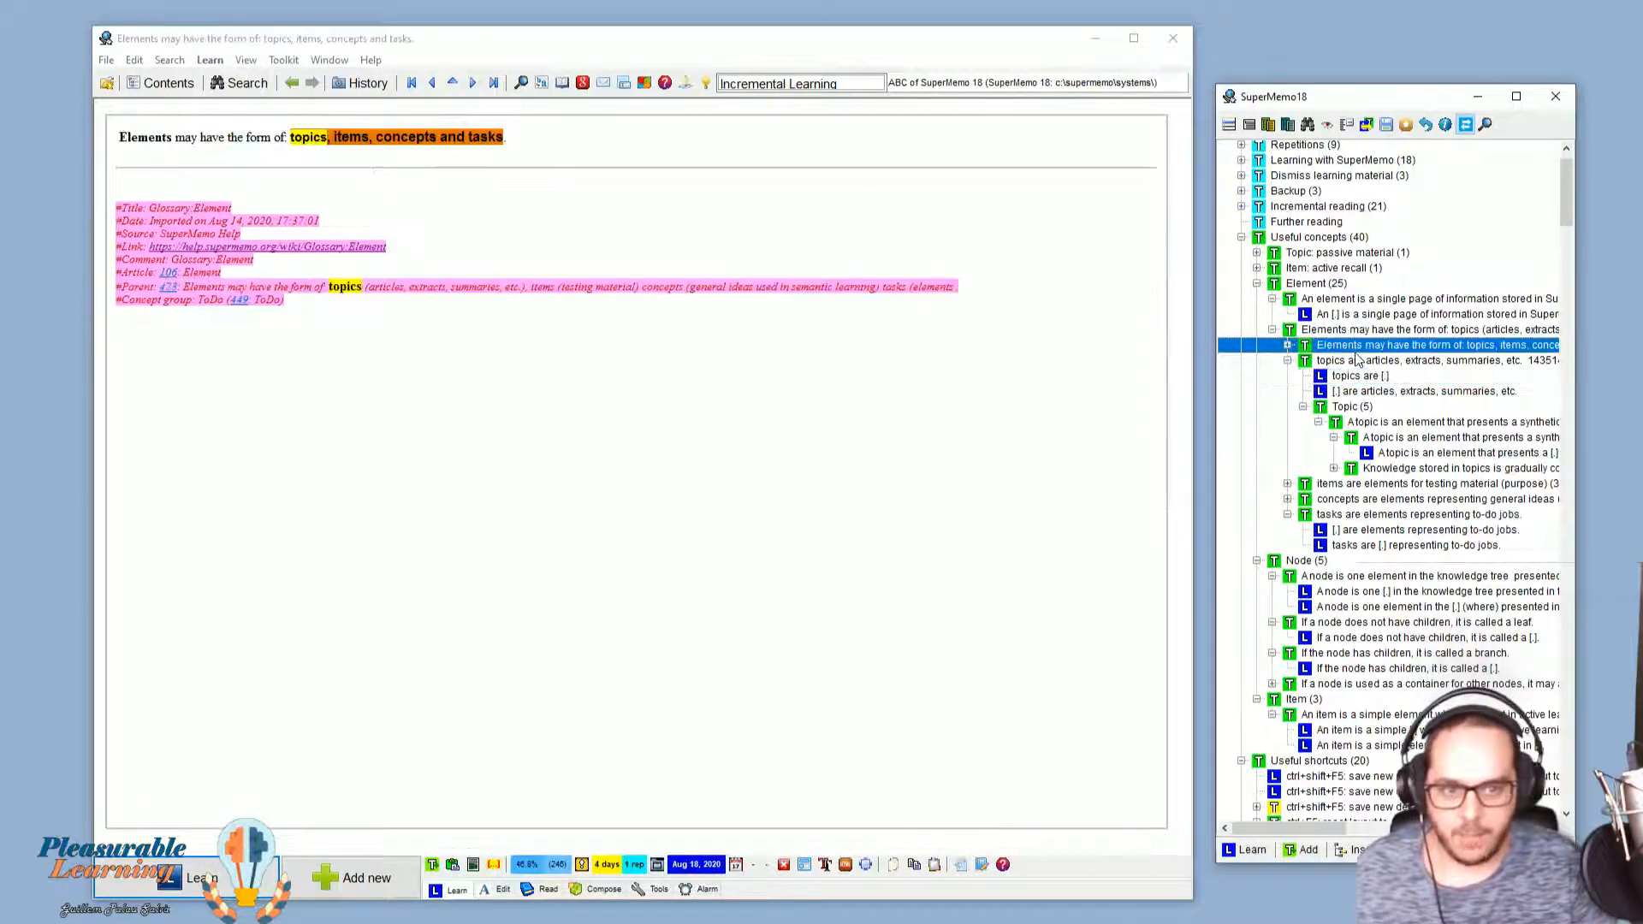
{"action": "left_click", "coordinate": [1369, 361]}
{"action": "left_click", "coordinate": [542, 152]}
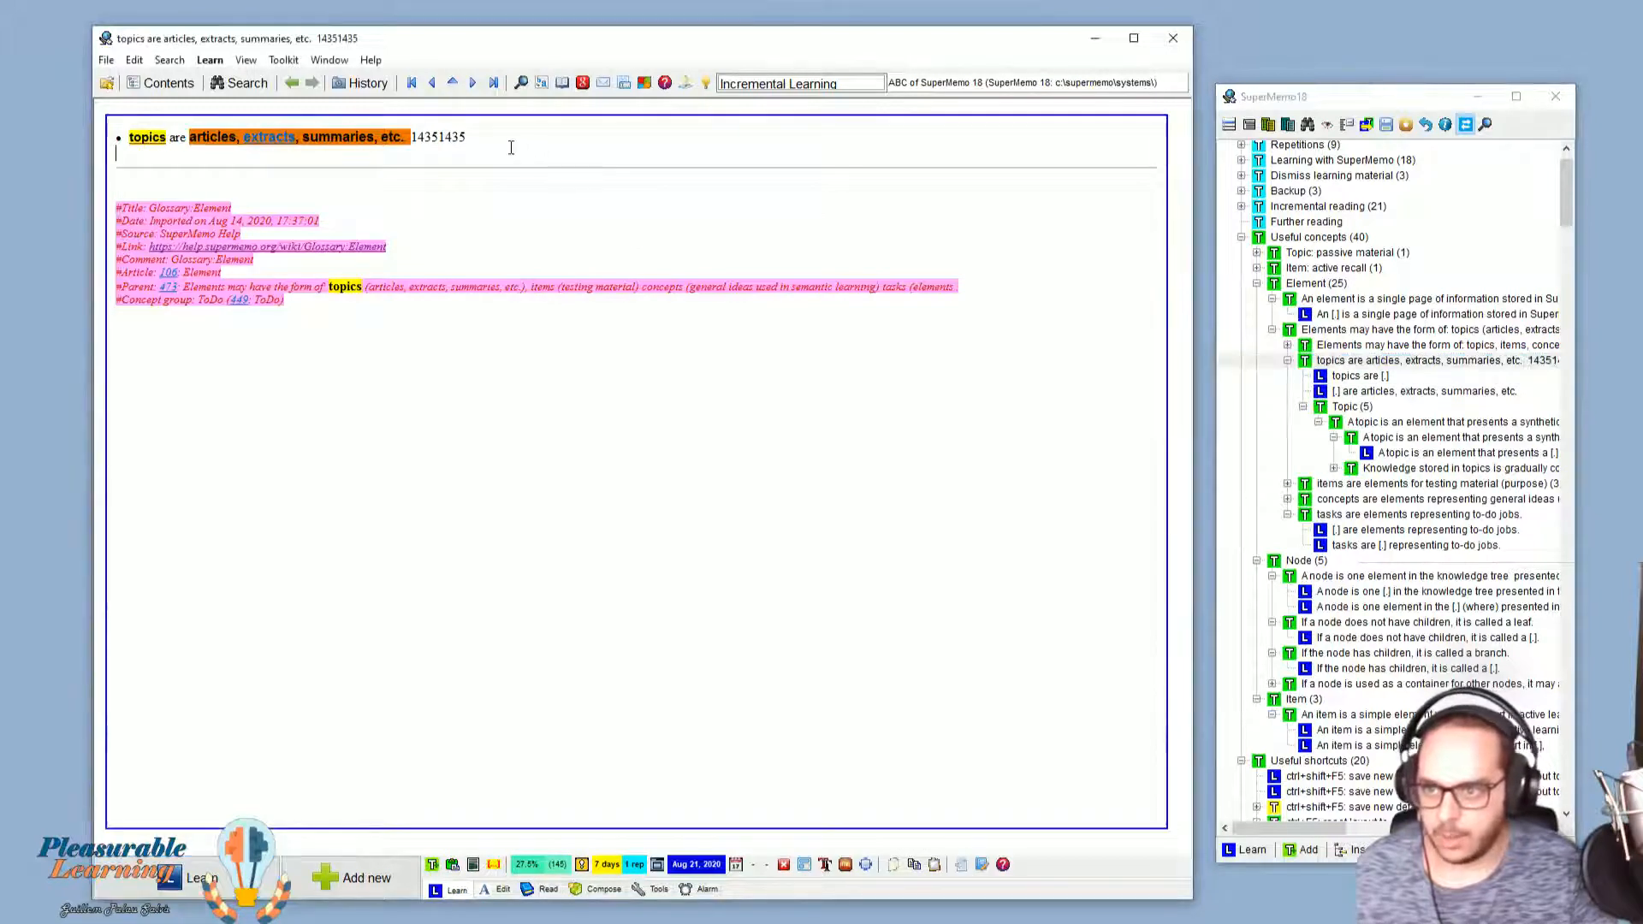
{"action": "key", "text": "BackSpace"}
{"action": "key", "text": "BackSpace"}
{"action": "key", "text": "BackSpace"}
{"action": "key", "text": "BackSpace"}
{"action": "key", "text": "BackSpace"}
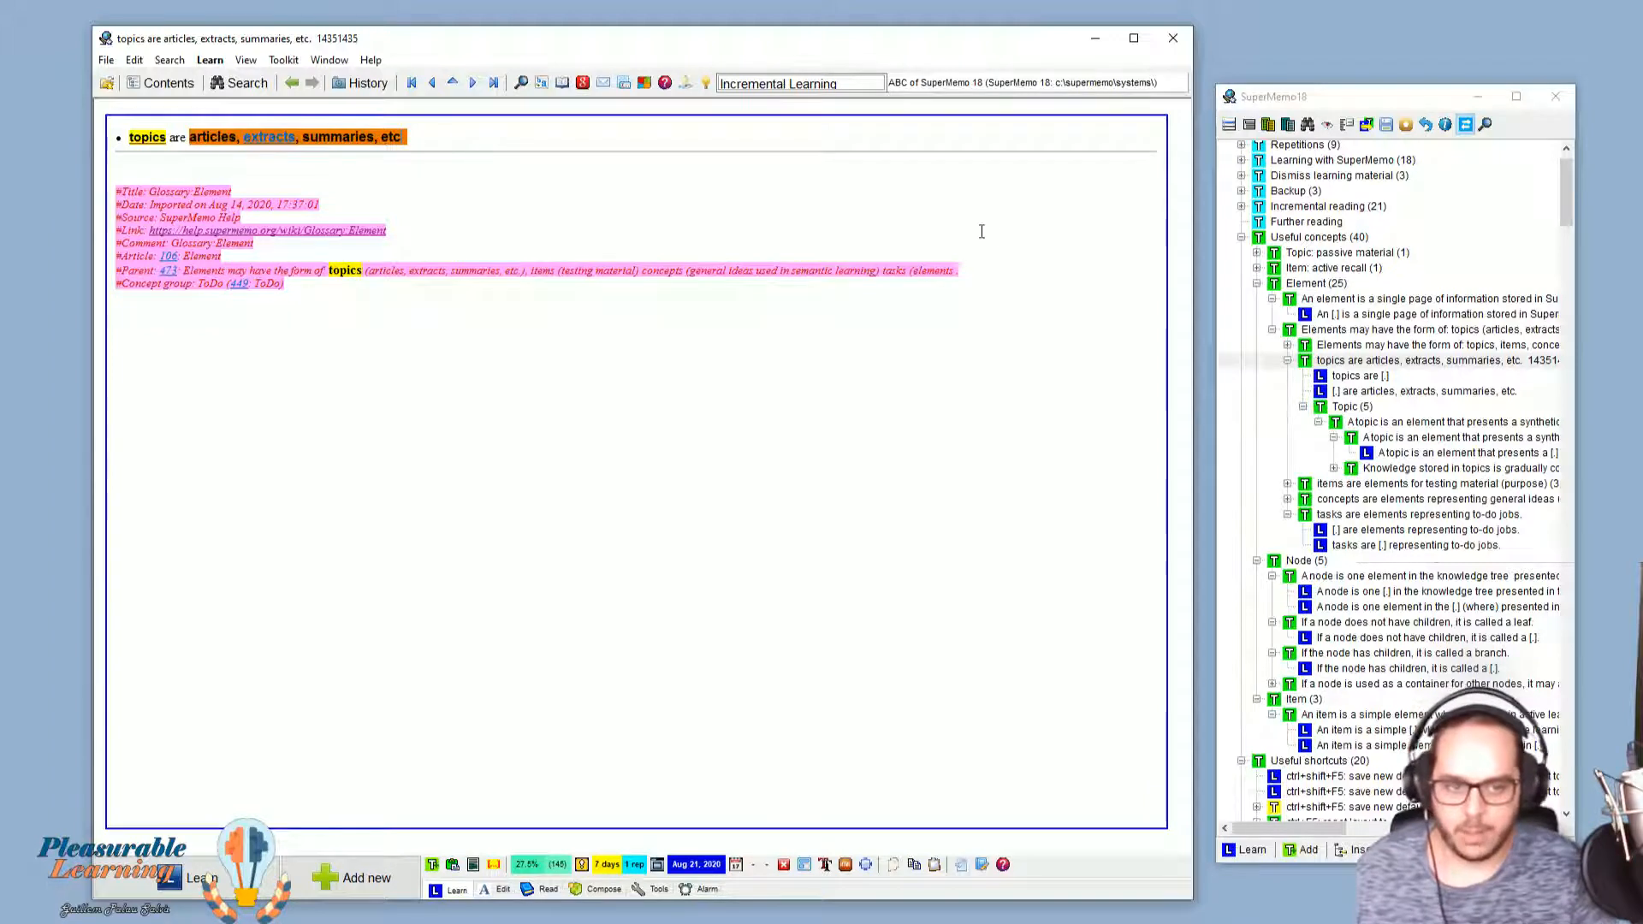
Step: View the two cloze items "topics are [.]" and "[.] are articles, extracts, summaries, etc." under the extract
{"action": "left_click", "coordinate": [1378, 382]}
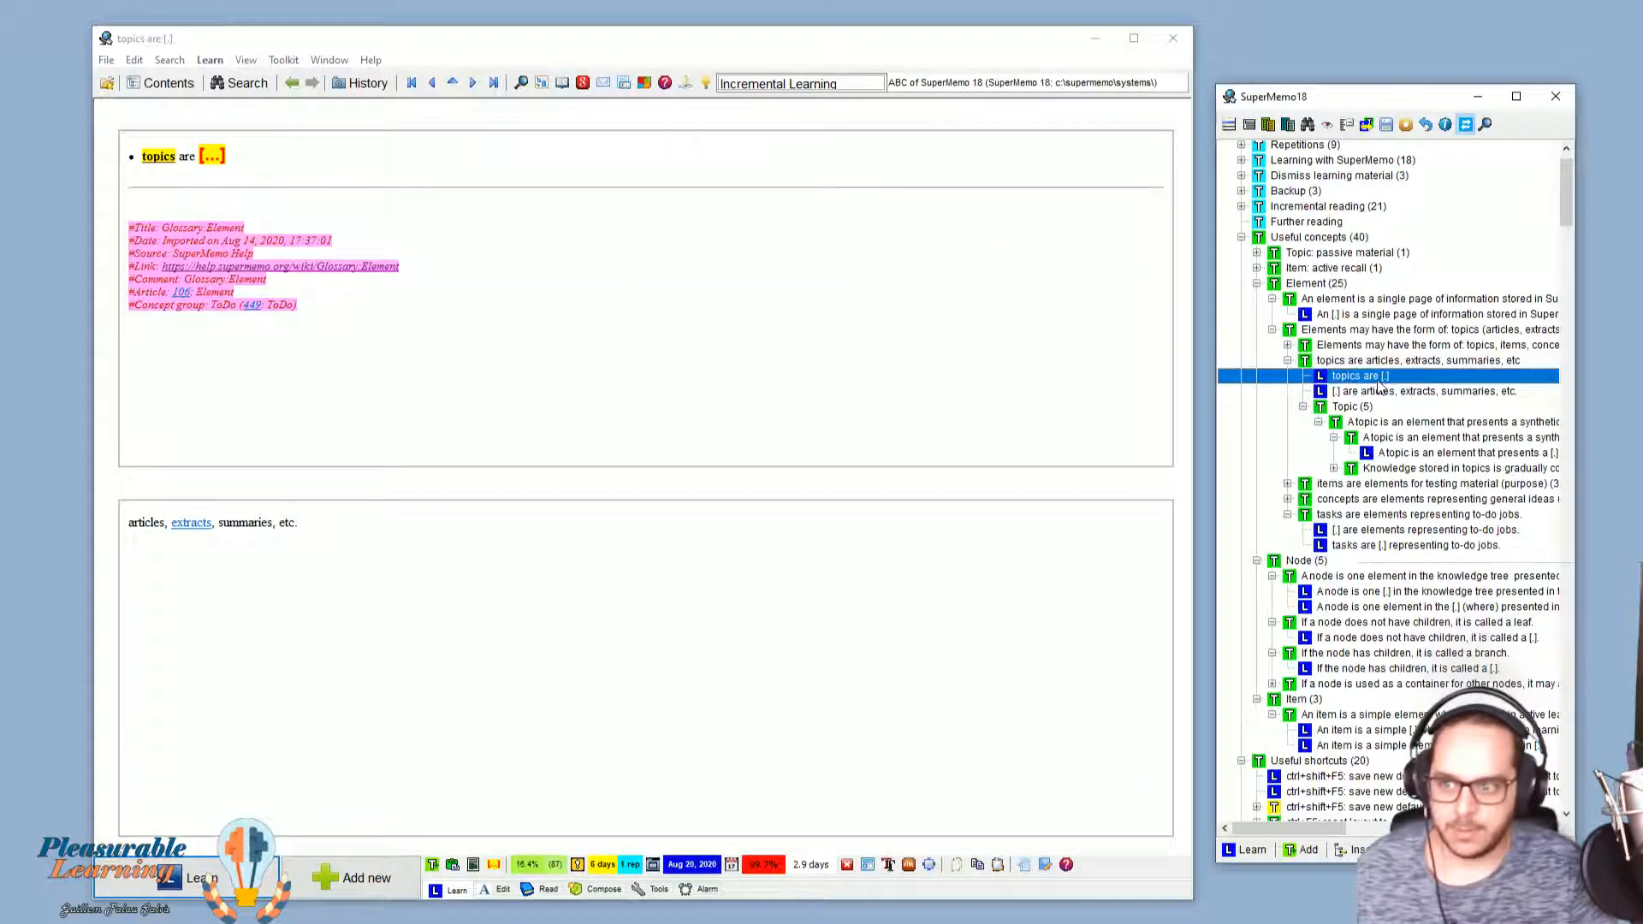
{"action": "left_click", "coordinate": [1380, 394]}
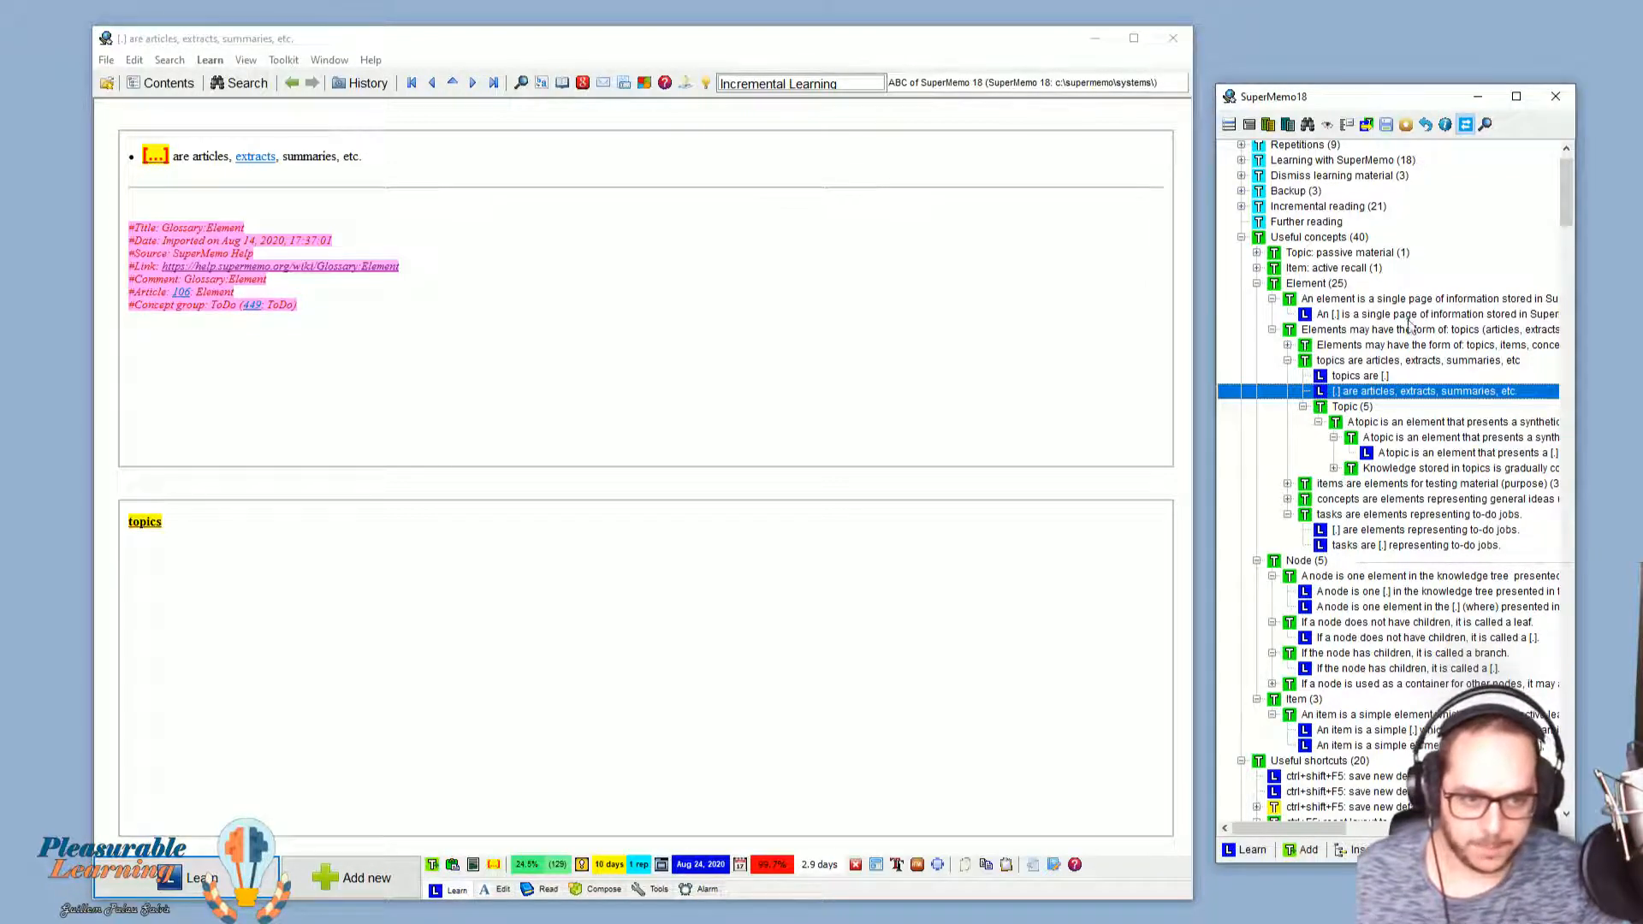
{"action": "scroll", "coordinate": [1385, 313], "scroll_direction": "down", "scroll_amount": 6}
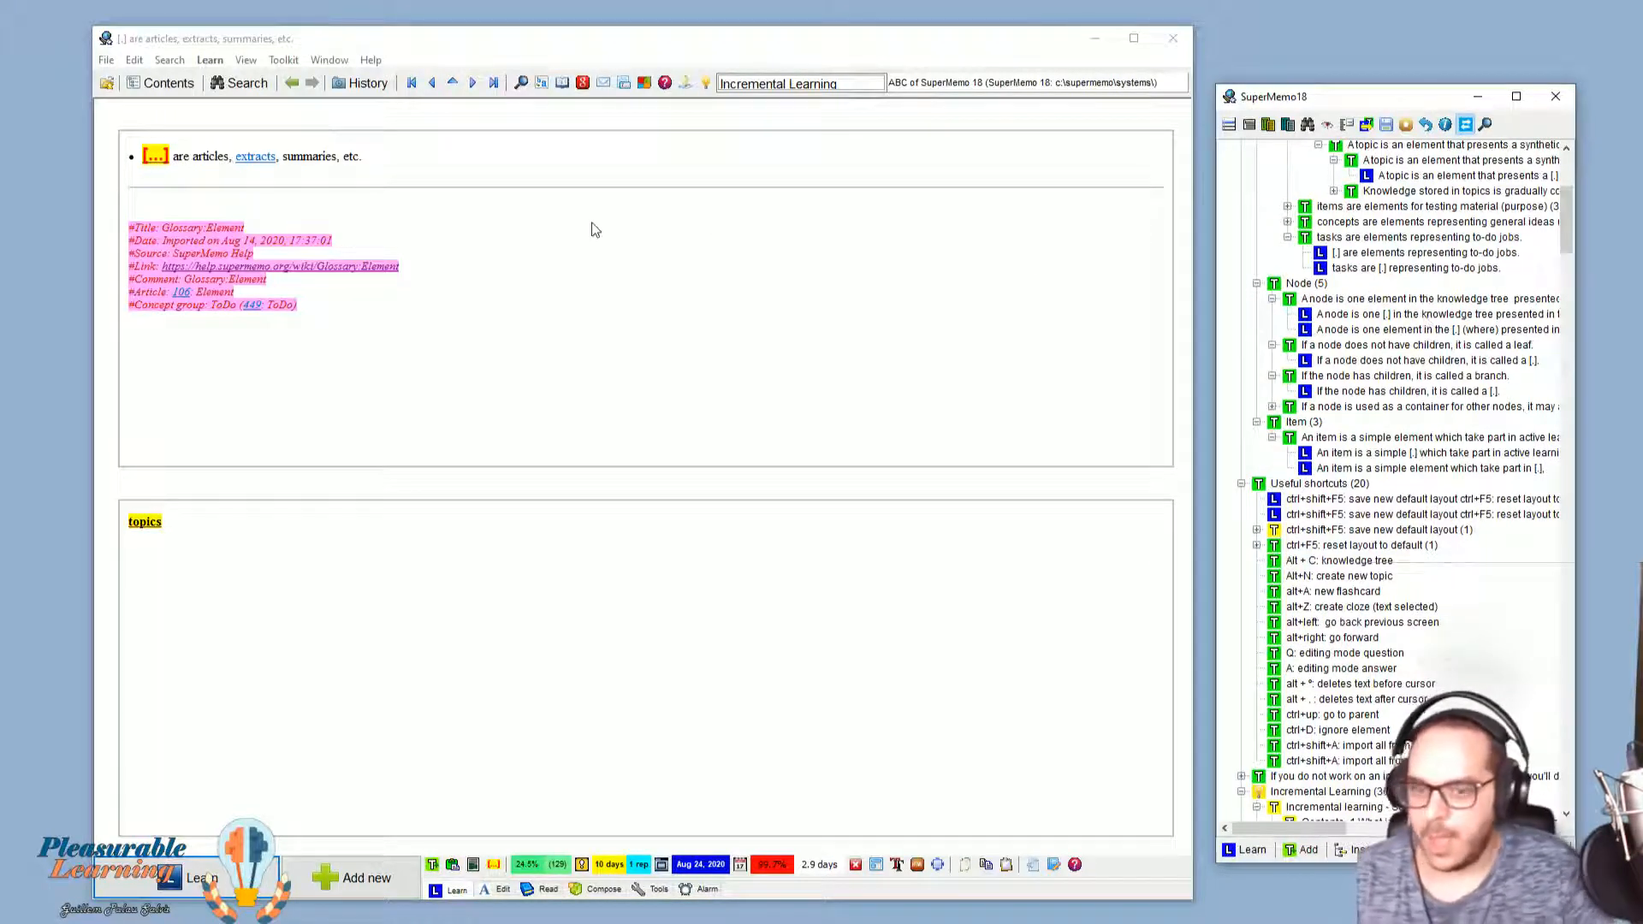
Step: Open the sleep and learning timeline and go to the date Aug 12, 2020
{"action": "left_click", "coordinate": [281, 61]}
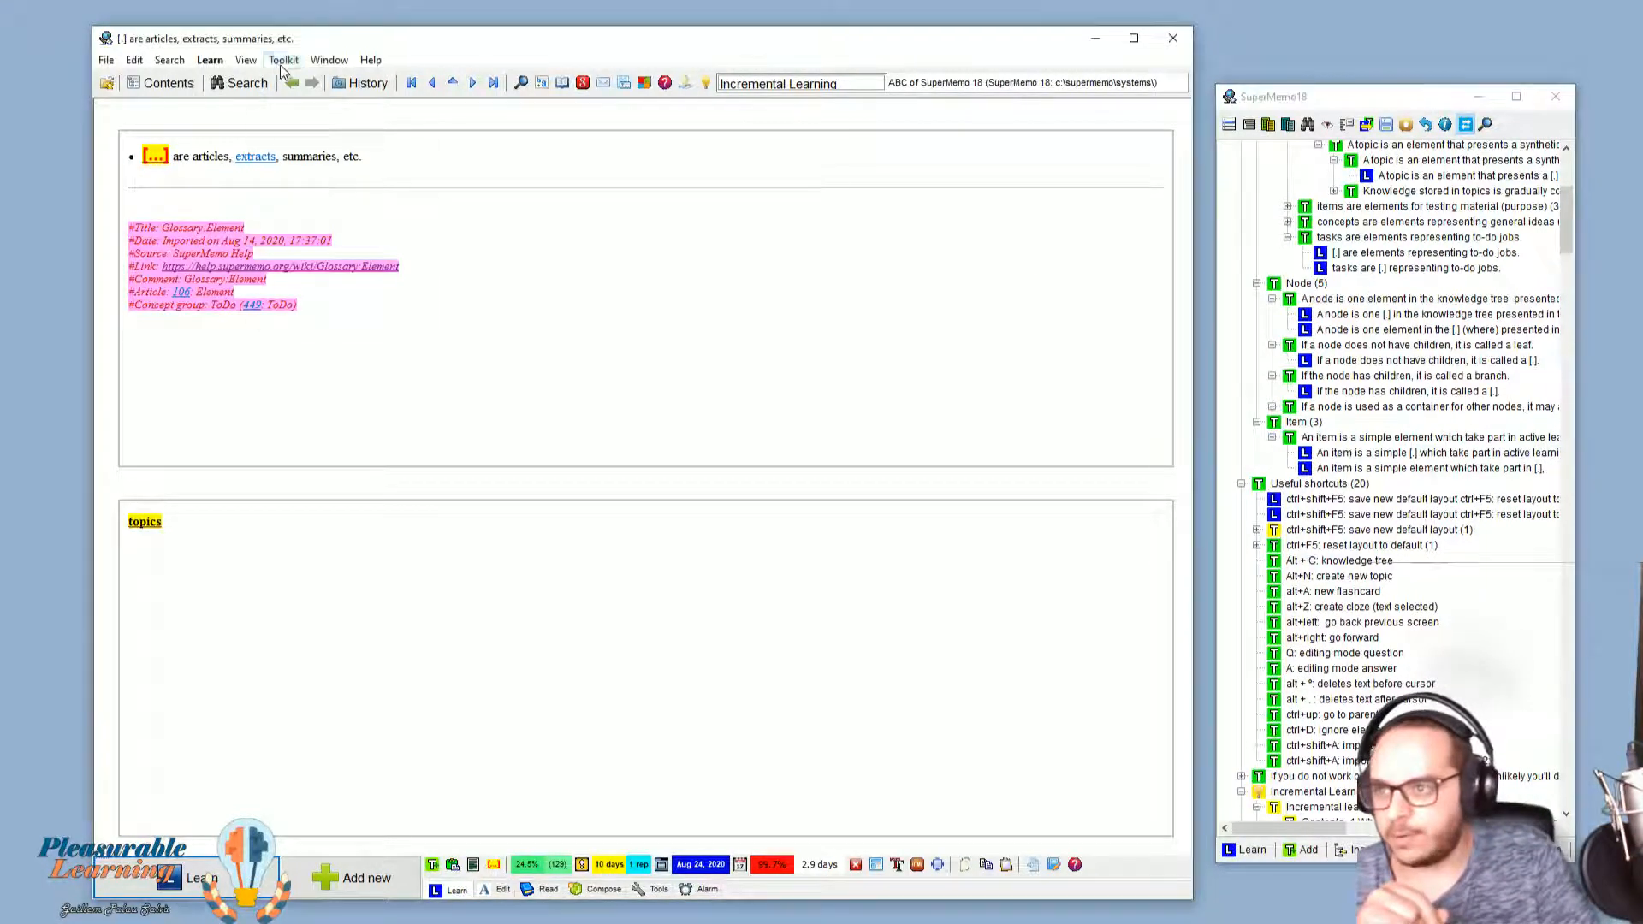
{"action": "left_click", "coordinate": [312, 114]}
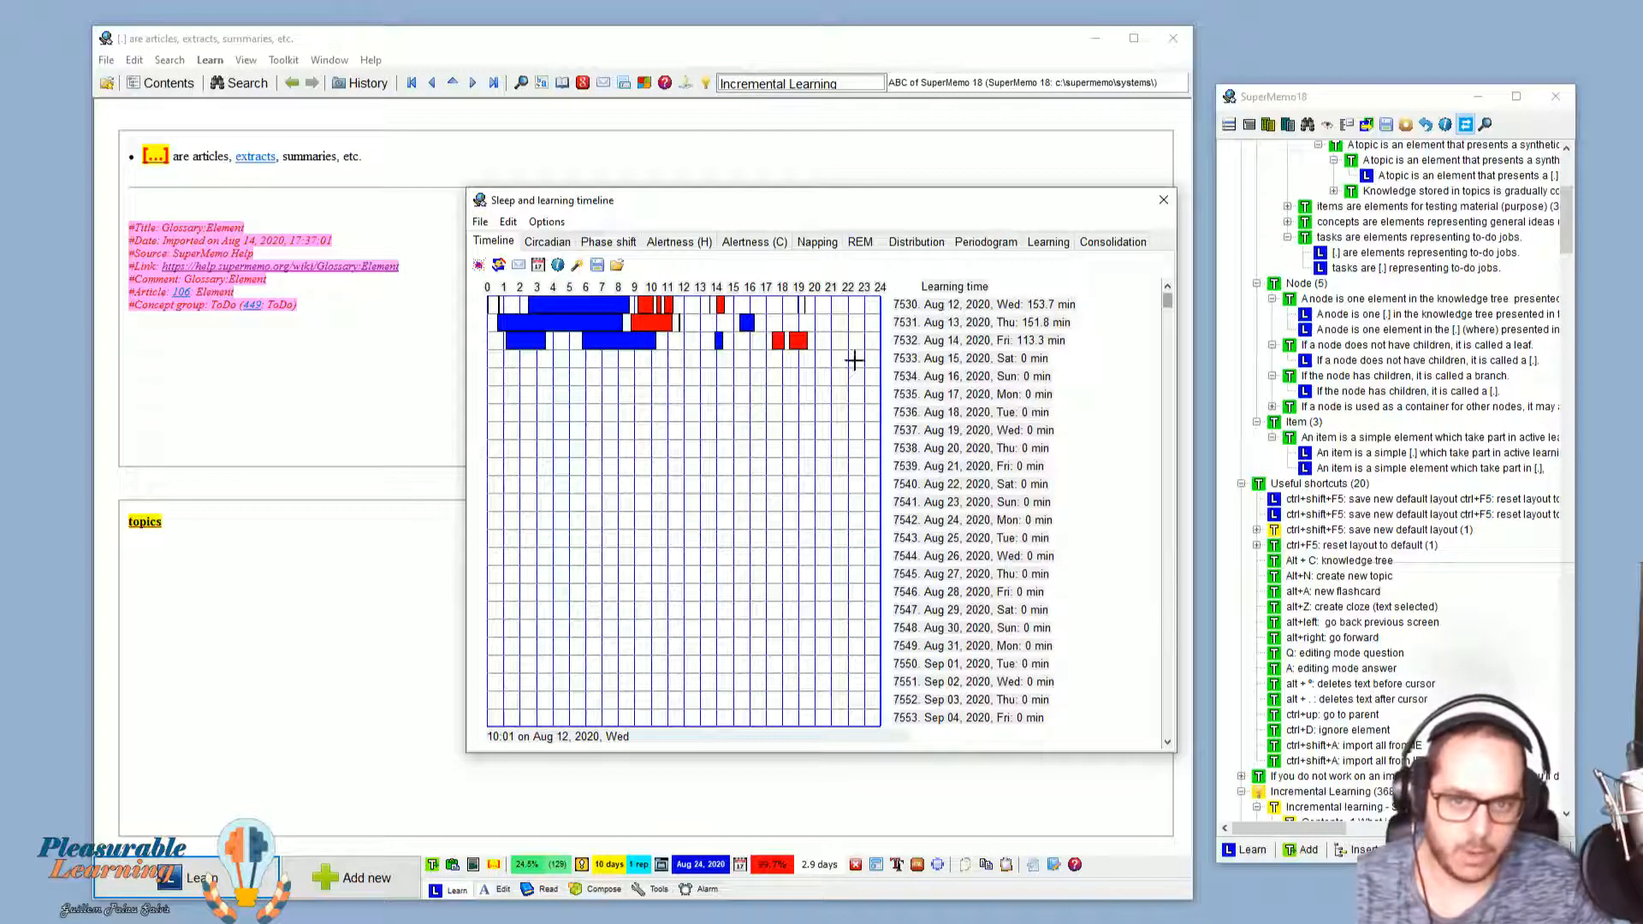
{"action": "left_click", "coordinate": [537, 266]}
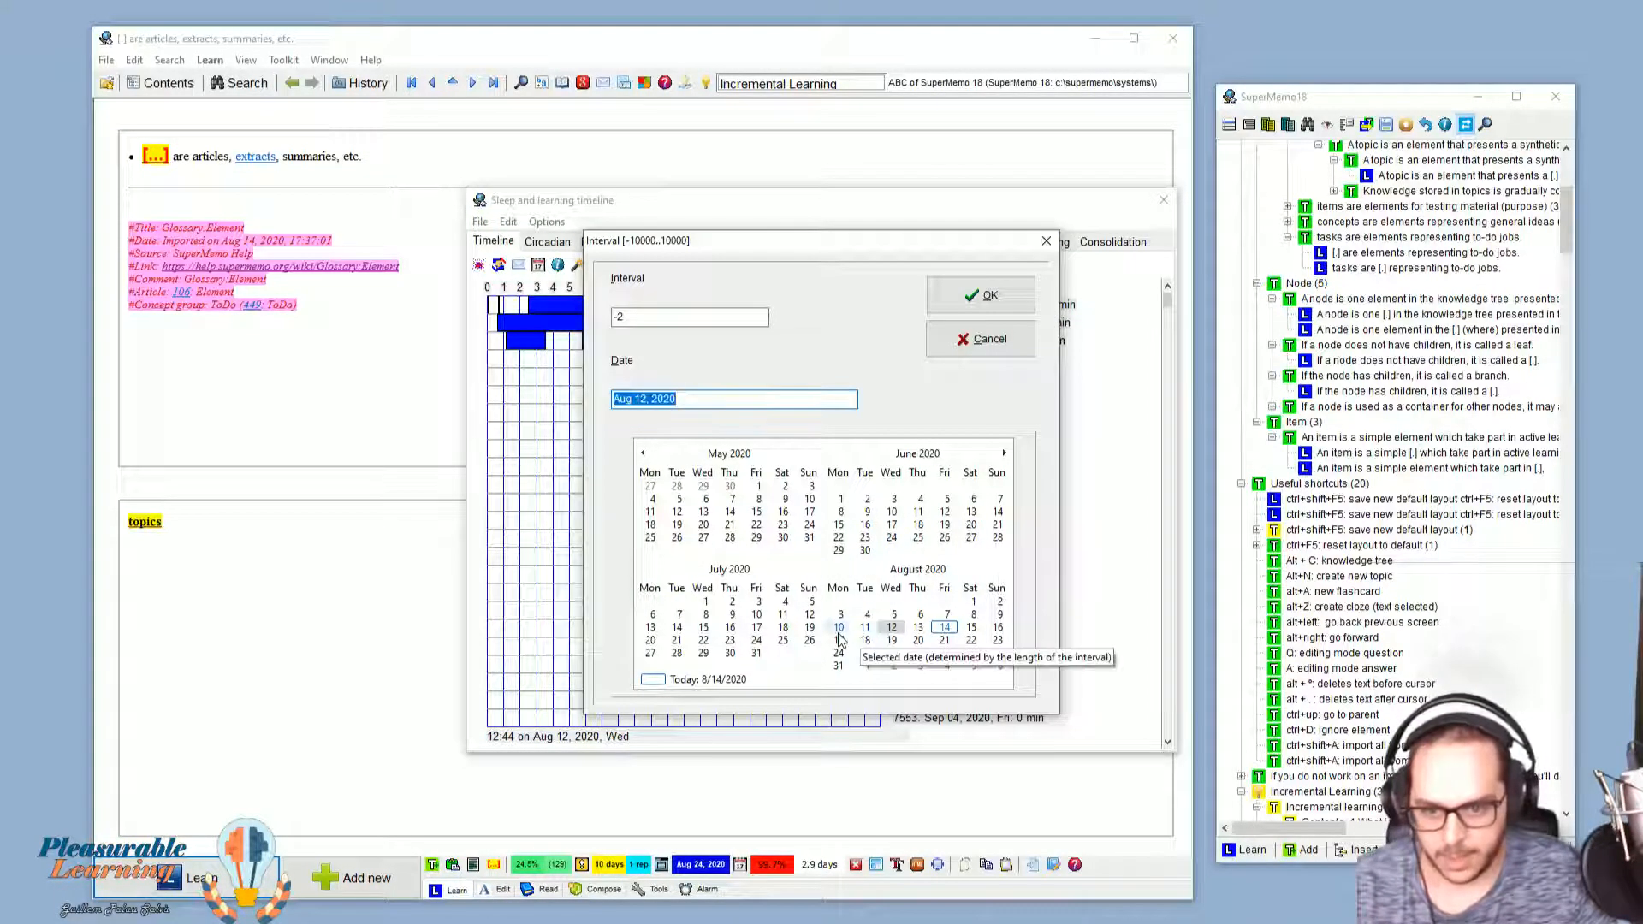
{"action": "left_click", "coordinate": [976, 295]}
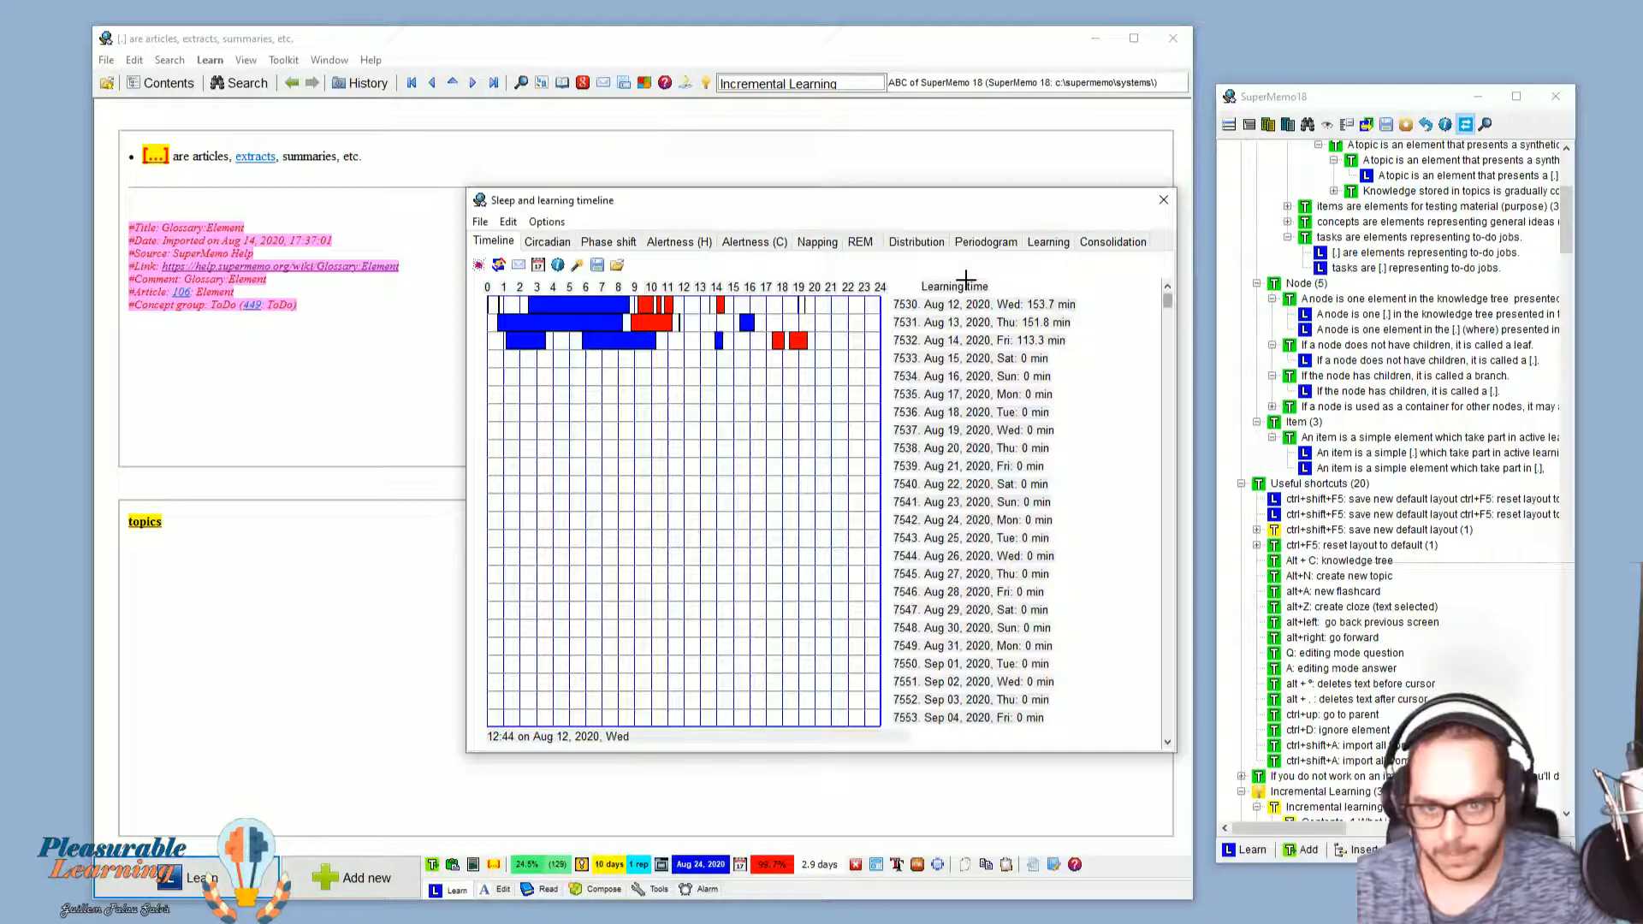